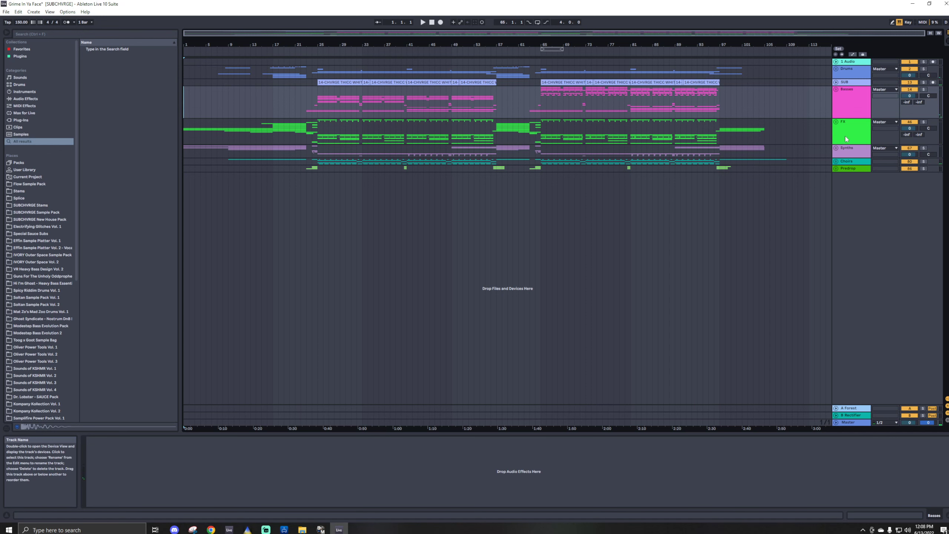
Unfold all tracks and groups to view the full arrangement, and fold them back
left_click(843, 123)
key("ctrl+a")
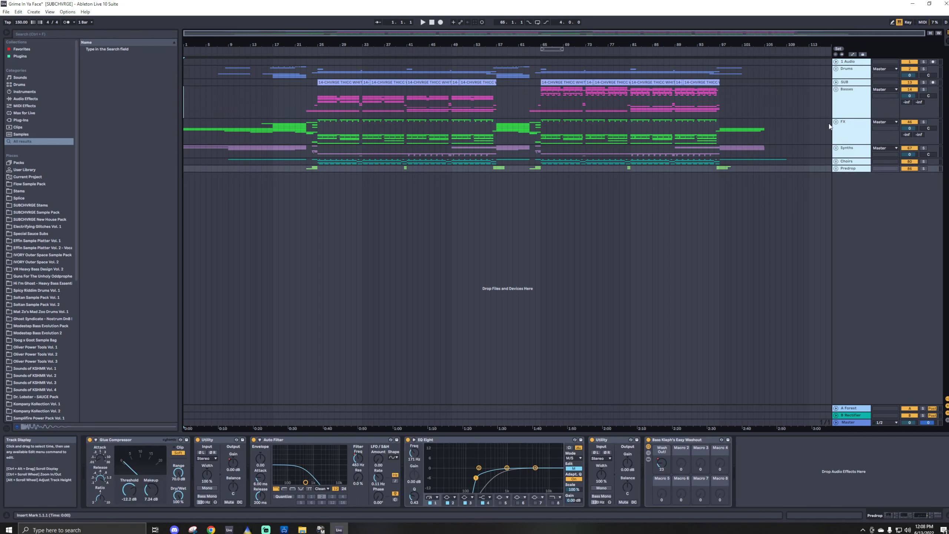
left_click(836, 122)
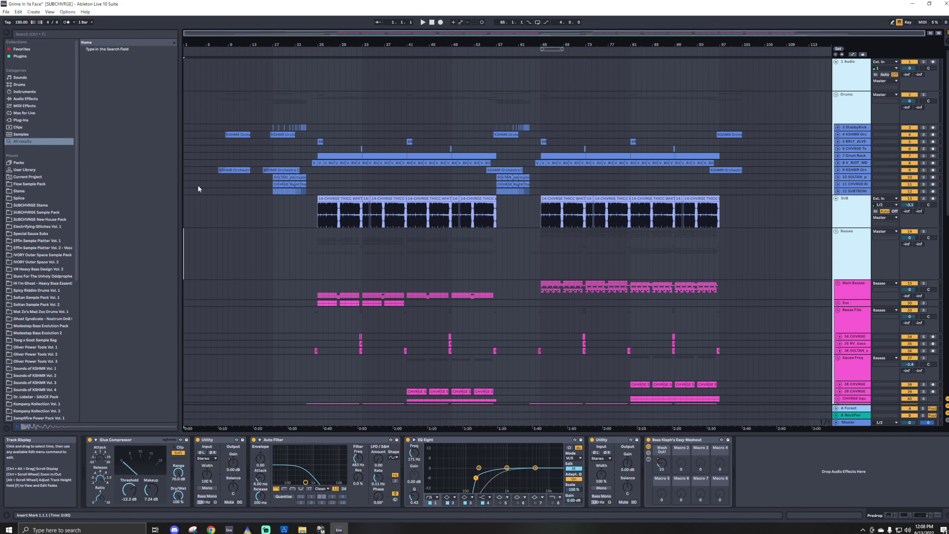
left_click(837, 94)
left_click(858, 100)
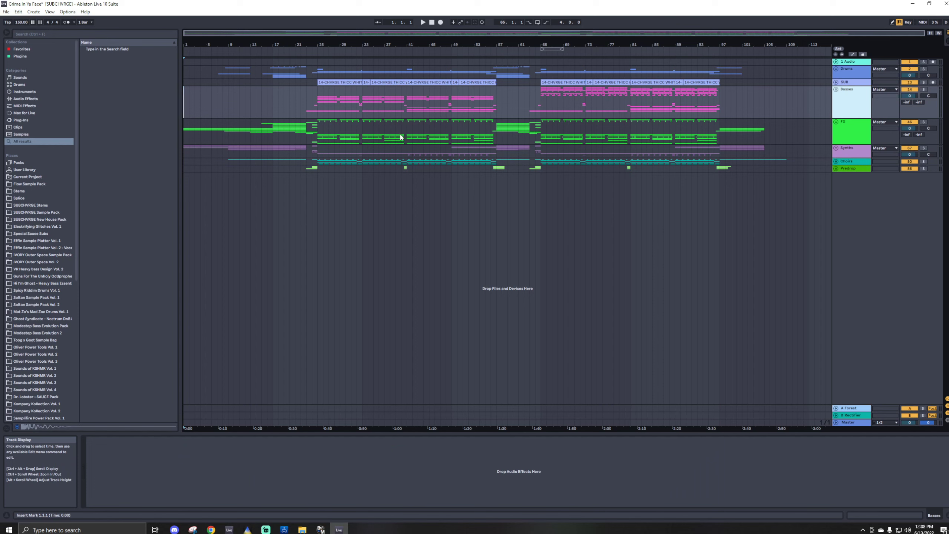
Go through the FX, Synths, Choirs, Predrop, Drums, SUB and Basses tracks one by one to review the group structure
left_click(858, 130)
left_click(858, 151)
left_click(858, 161)
left_click(854, 168)
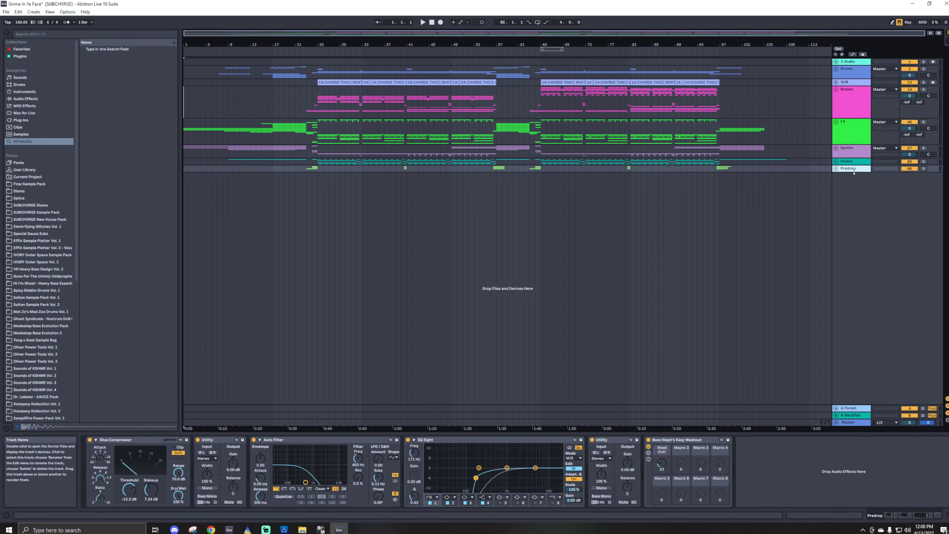
left_click(853, 74)
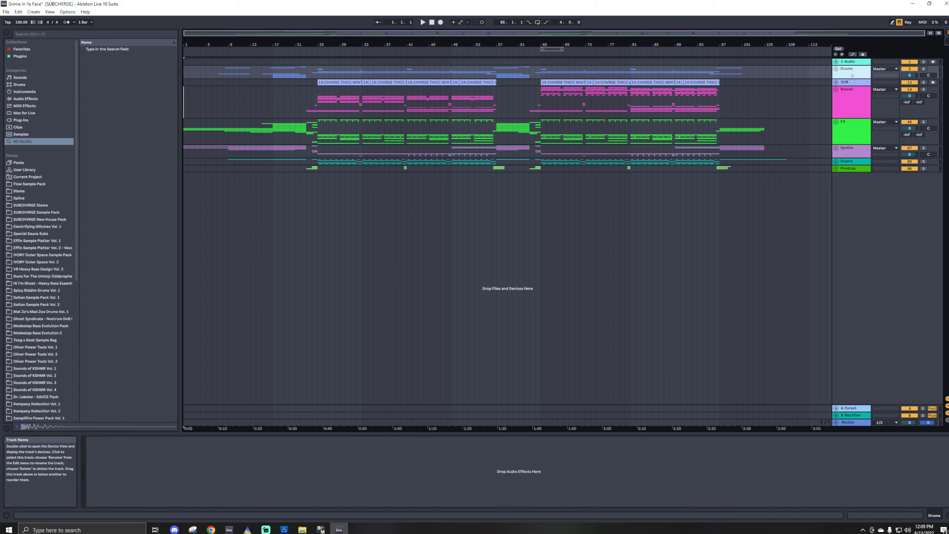
left_click(853, 83)
left_click(850, 98)
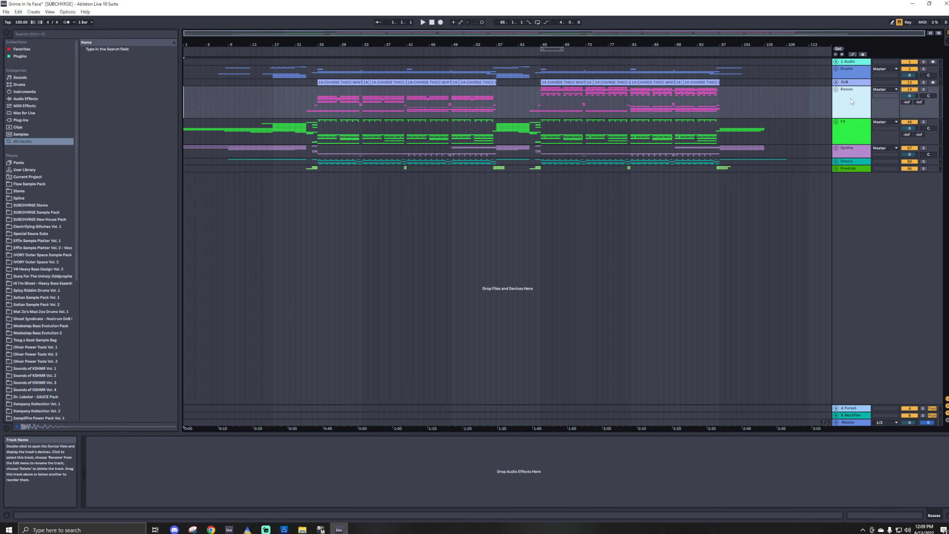
Unfold all tracks and groups and bring the FX group's individual tracks into view
left_click(855, 130)
key("ctrl+a")
left_click(836, 122)
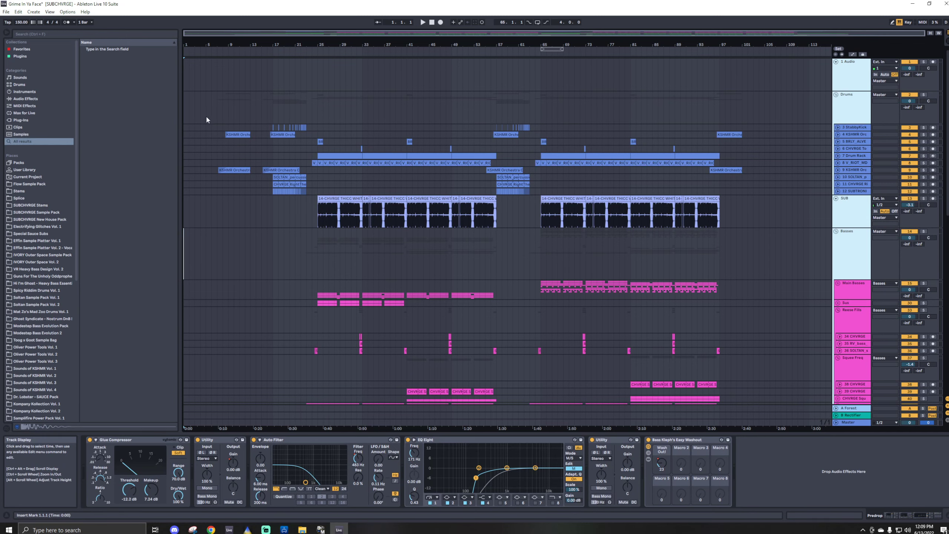
scroll(206, 124, "down", 15)
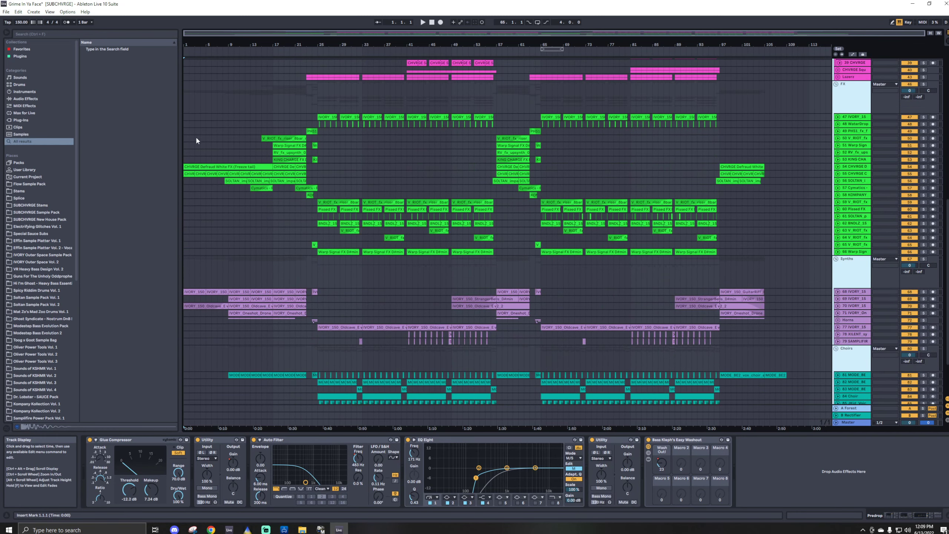
left_click(194, 139)
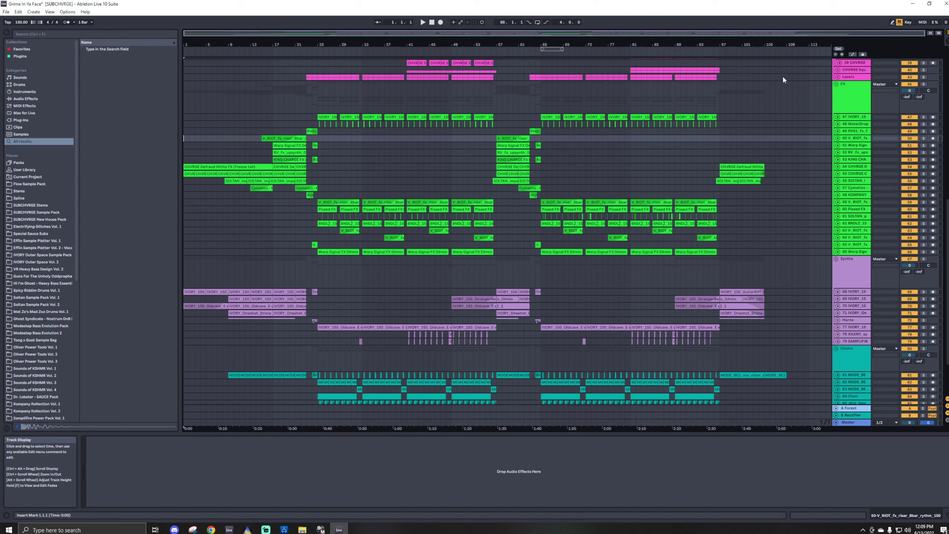
Solo the FX group and play the song's intro from the start
right_click(857, 97)
key("Escape")
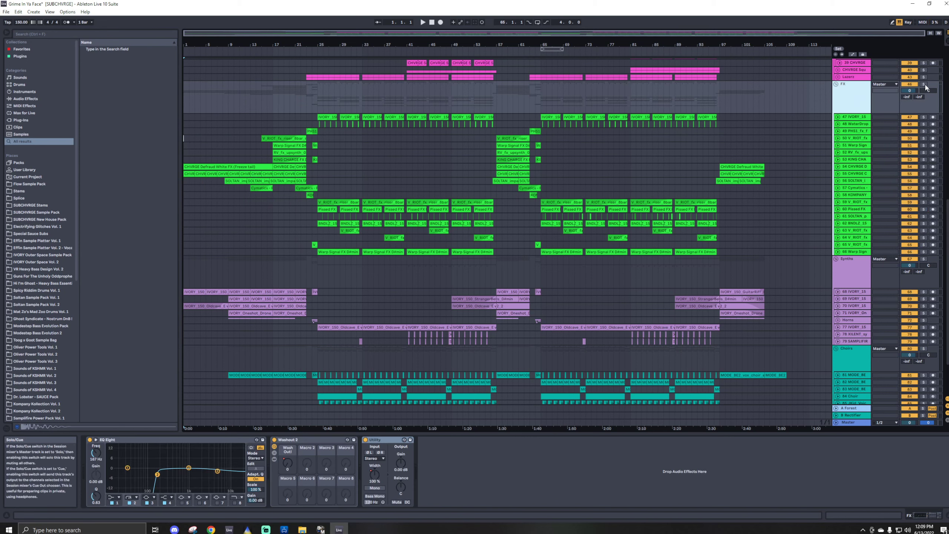
left_click(925, 85)
key("space")
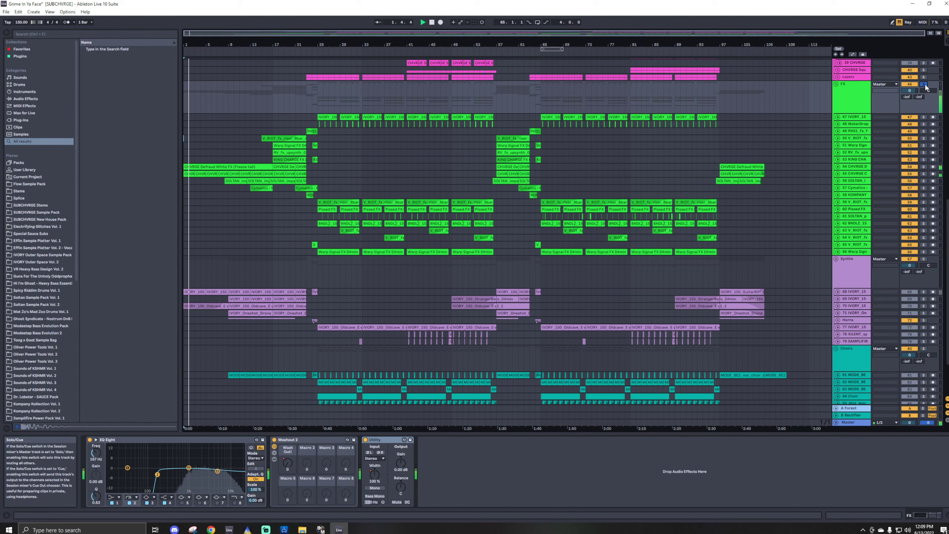
Unfold the CHVRGE Defraud and CHVRGE Choke White FX tracks to show their intro waveforms up close
left_click(857, 174)
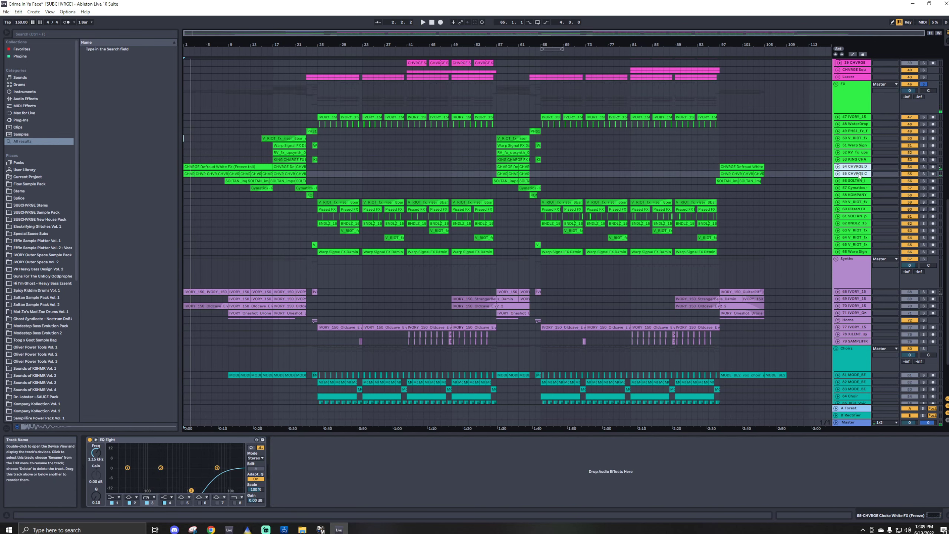
left_click(838, 174)
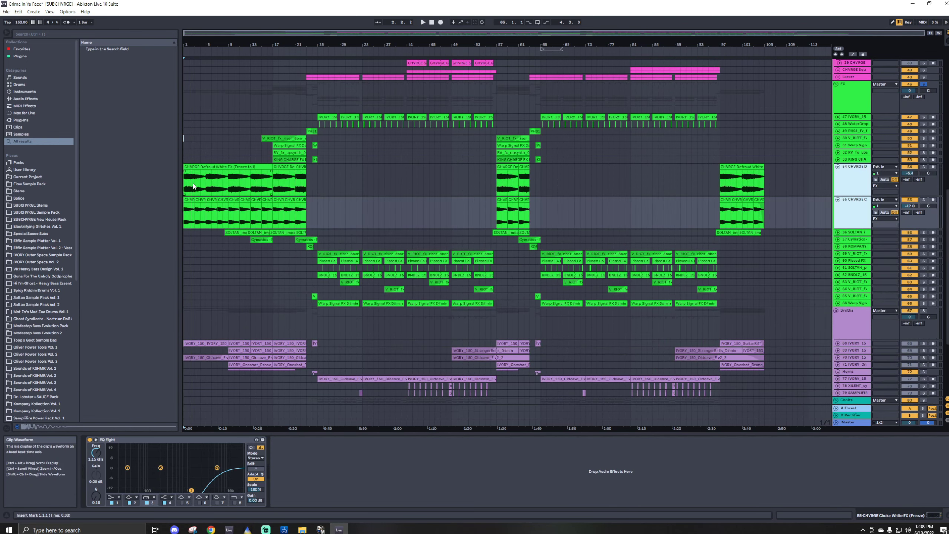
scroll(194, 186, "up", 4)
left_click_drag(228, 34, 218, 37)
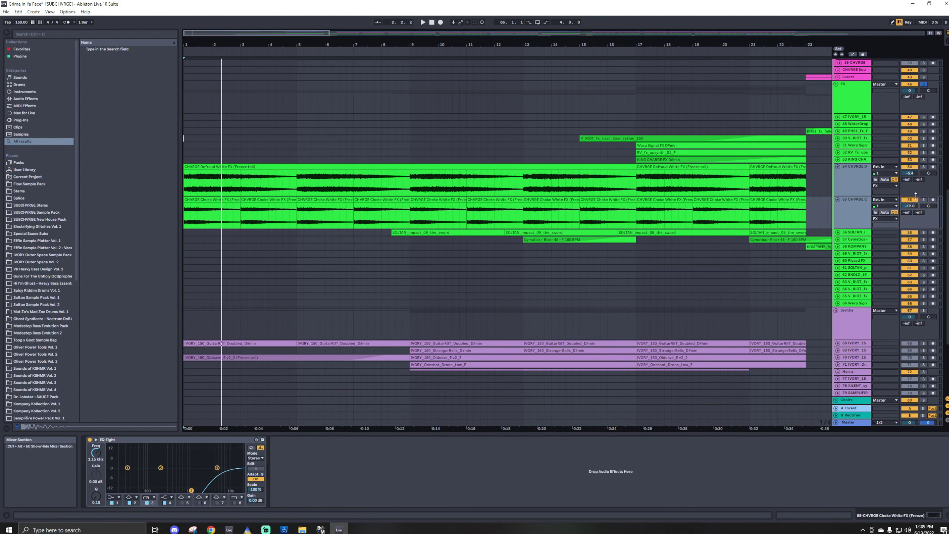
Solo and play the CHVRGE Defraud White FX track, and switch the solo to the CHVRGE Choke White FX track
left_click(856, 176)
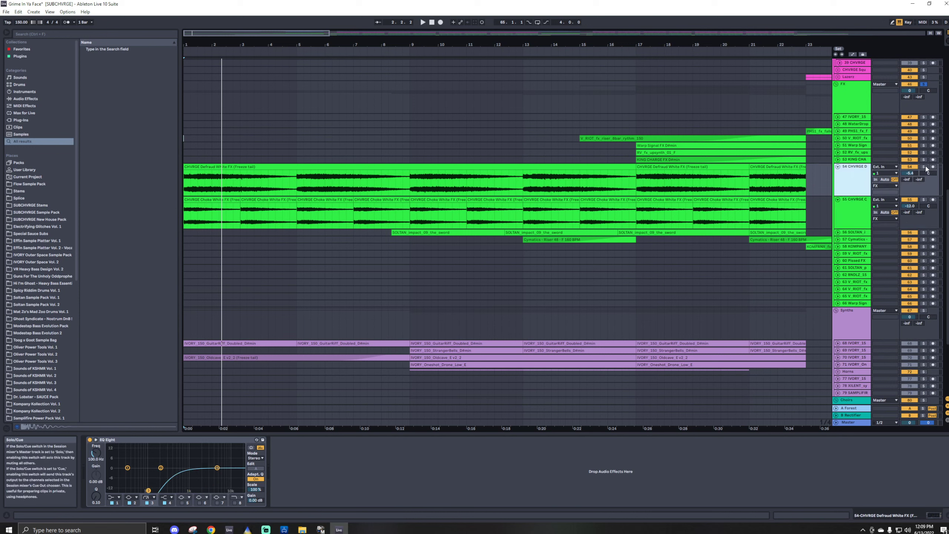
left_click(926, 168)
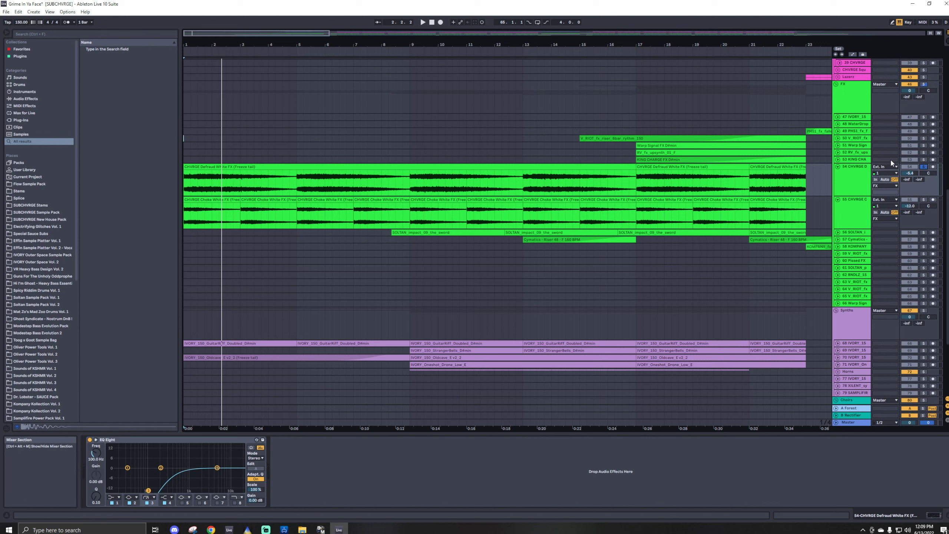
left_click(864, 178)
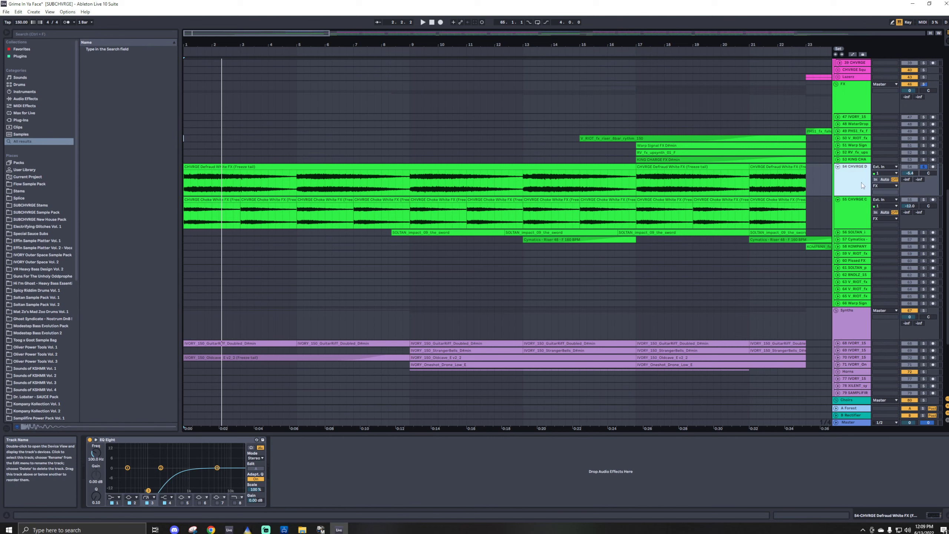
key("space")
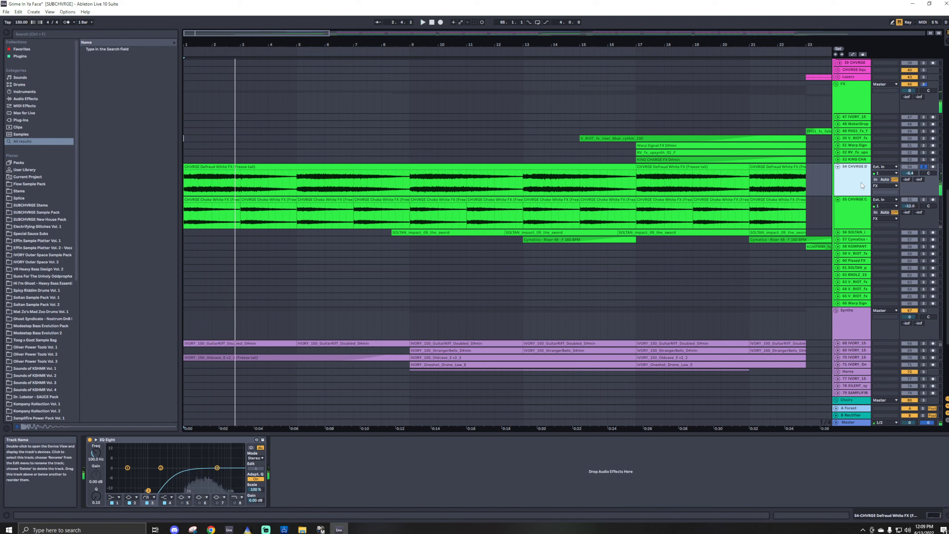
left_click(923, 200)
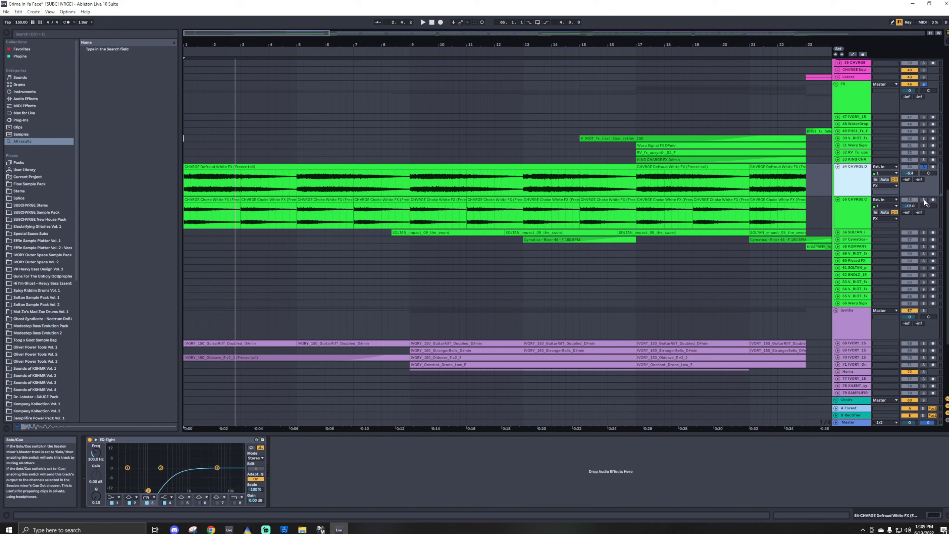
left_click(859, 212)
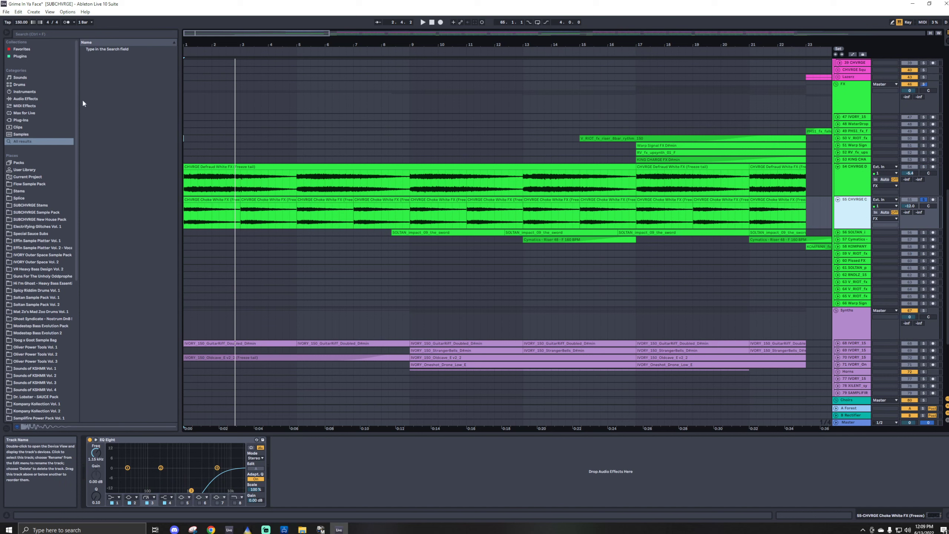
Audition samples such as CHVRGE Nachos FX and CHVRGE Maybe FX from the SUBCHVRGE New House Pack's FX folder
left_click(49, 219)
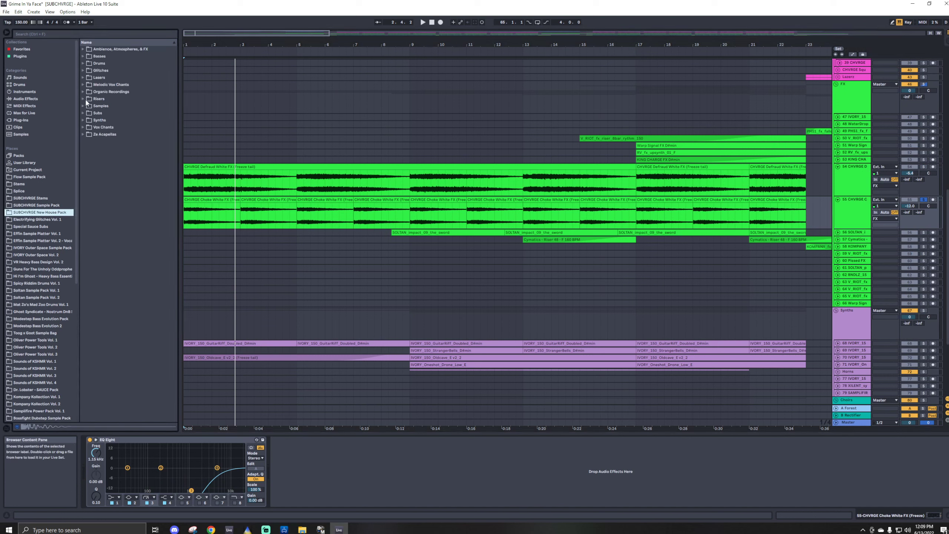
left_click(83, 50)
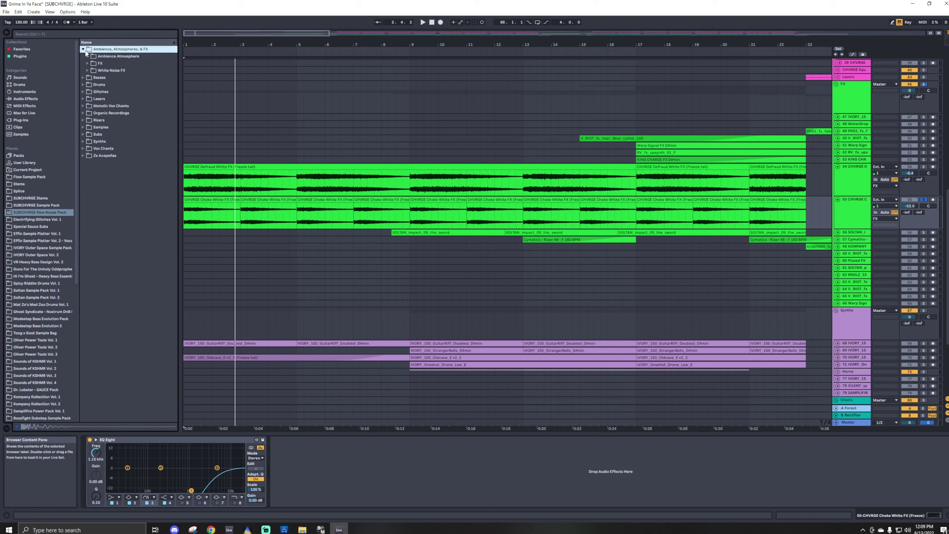
left_click(88, 64)
scroll(138, 145, "down", 2)
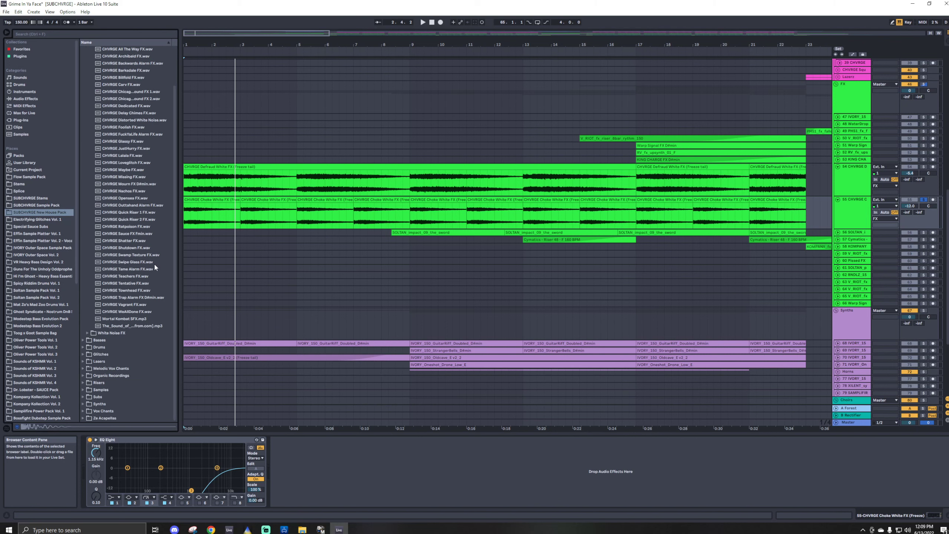
left_click(136, 193)
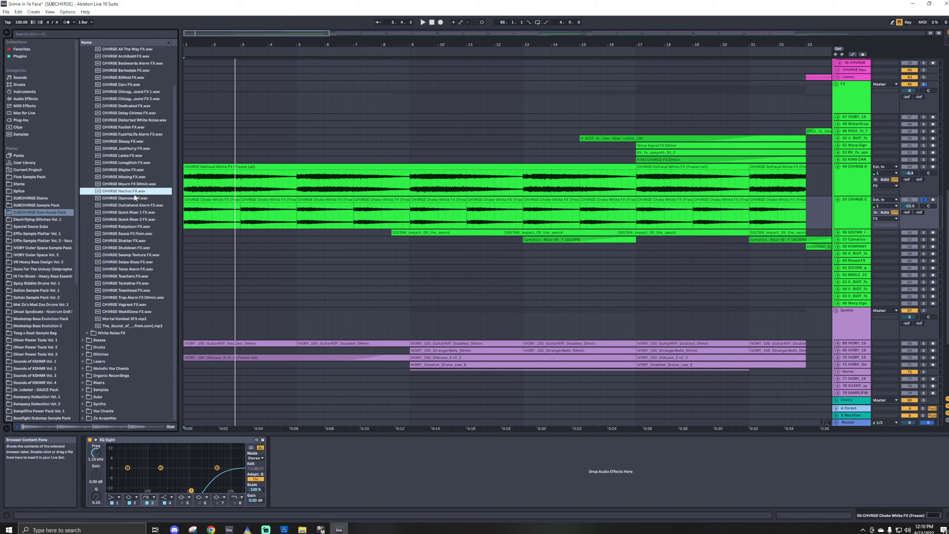
key("Up")
key("Up")
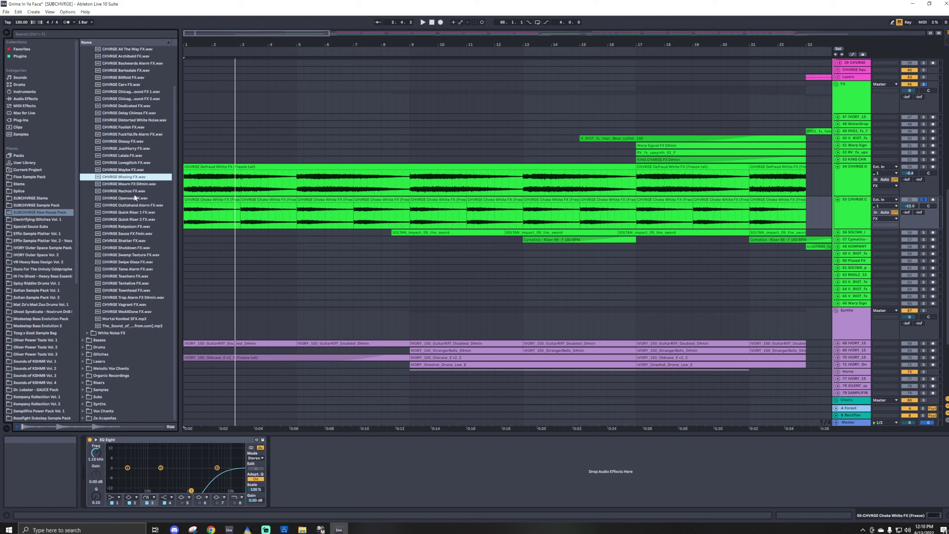
key("Up")
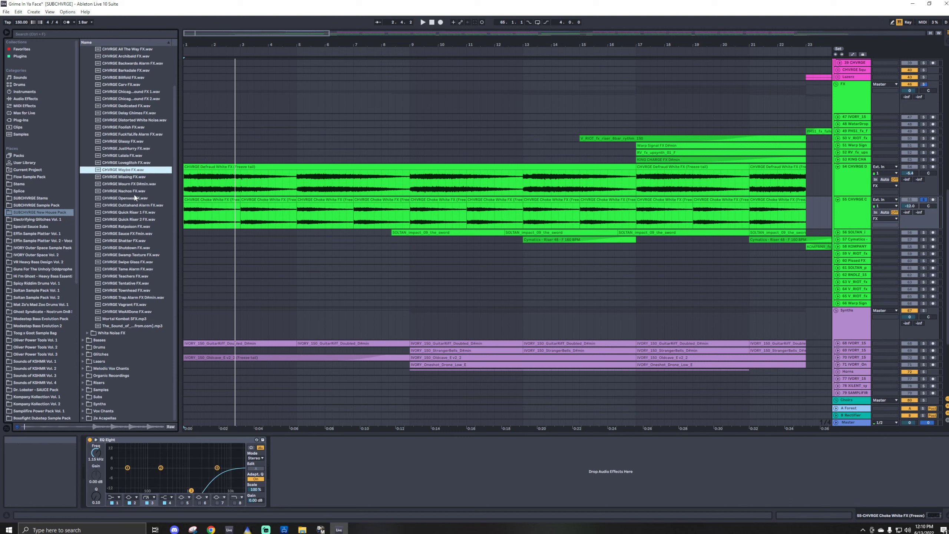
key("Up")
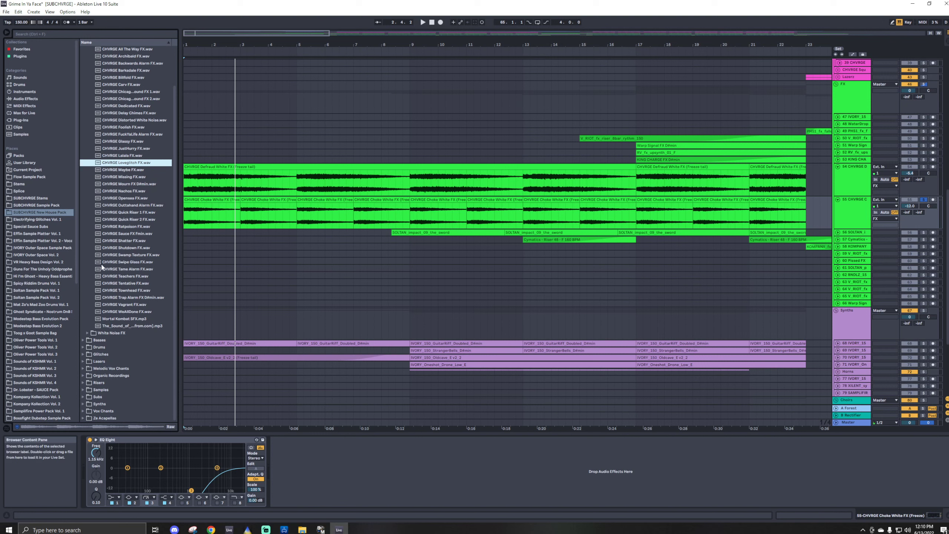
Audition samples from the pack's White Noise FX folder, from CHVRGE Newhouse White FX up to CHVRGE Gravity FX, and collapse the folders
left_click(93, 333)
left_click(129, 156)
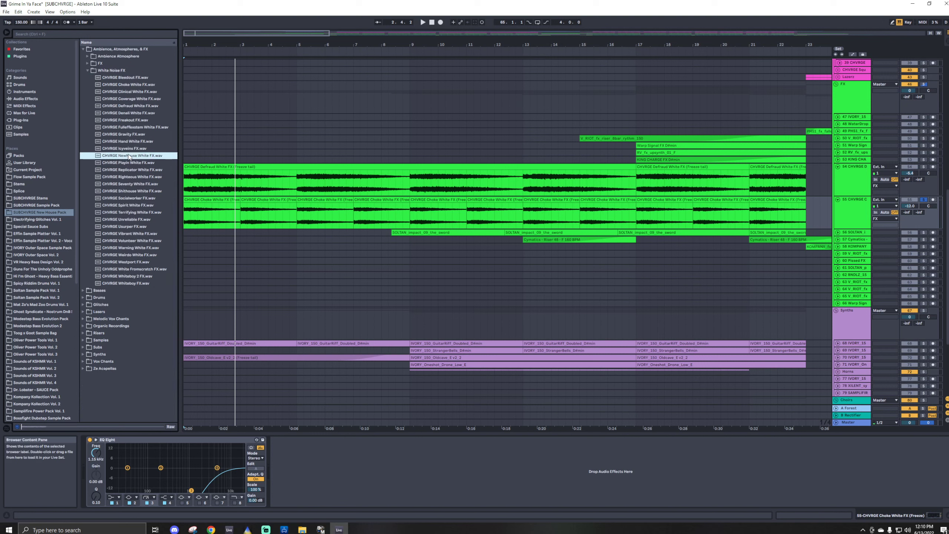
key("Up")
key("Up")
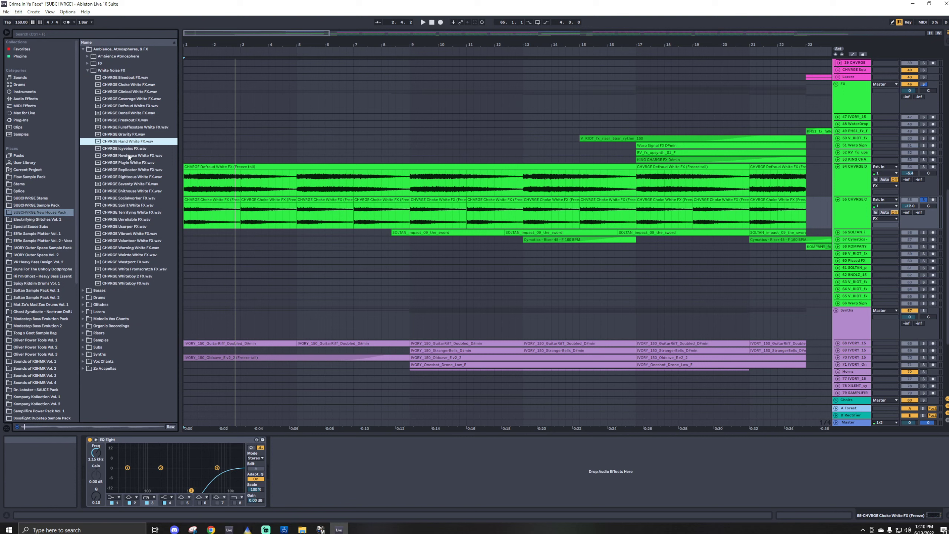
key("Up")
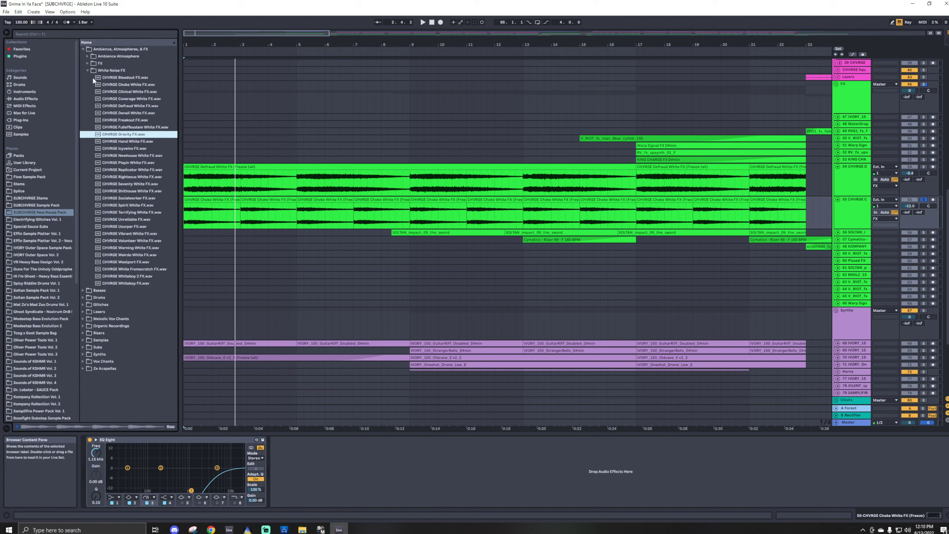
left_click(88, 71)
left_click(84, 49)
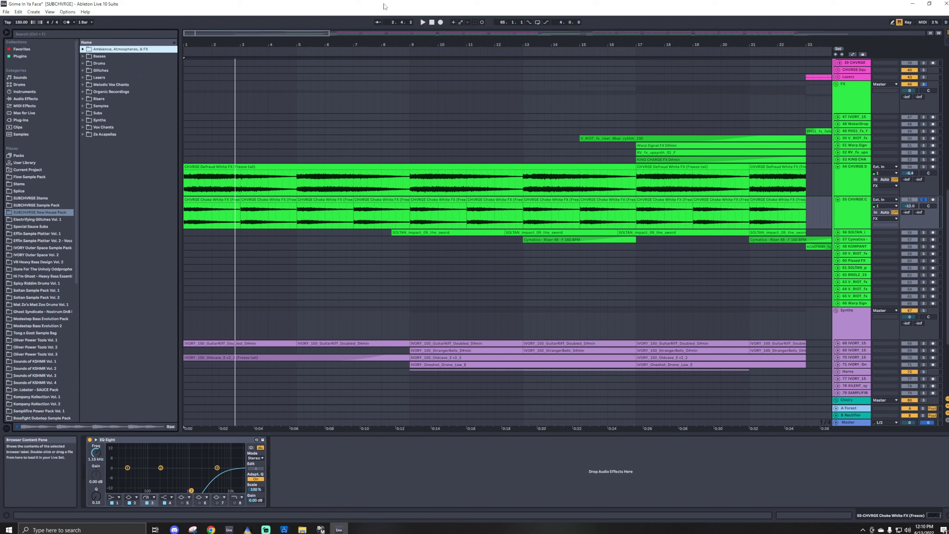
Add the CHVRGE Defraud White FX track to the solo and play both white noise layers together from the start
left_click_drag(327, 33, 363, 33)
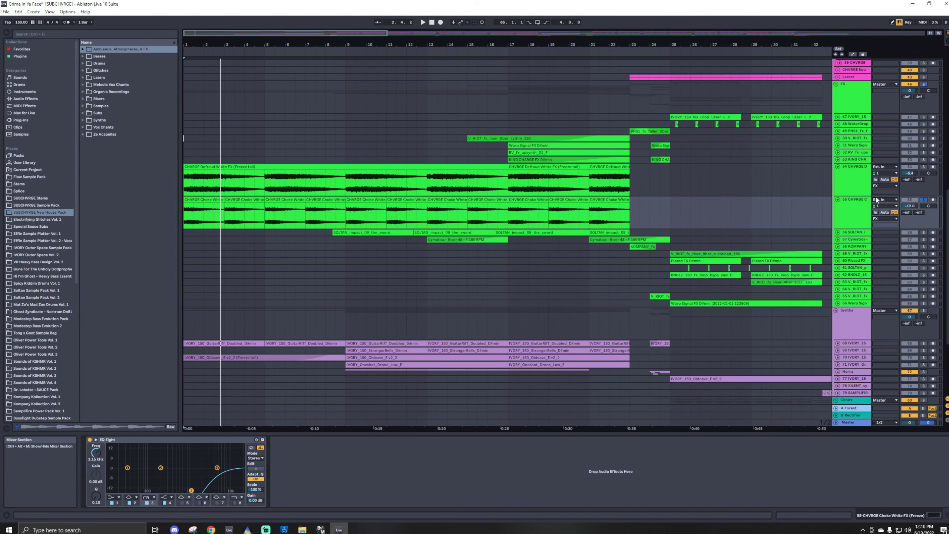
left_click(924, 167)
key("space")
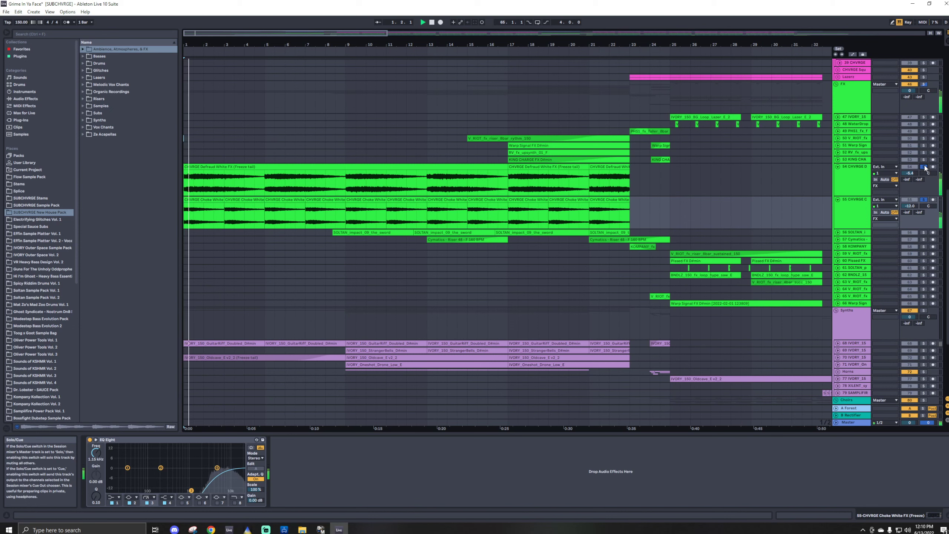
key("space")
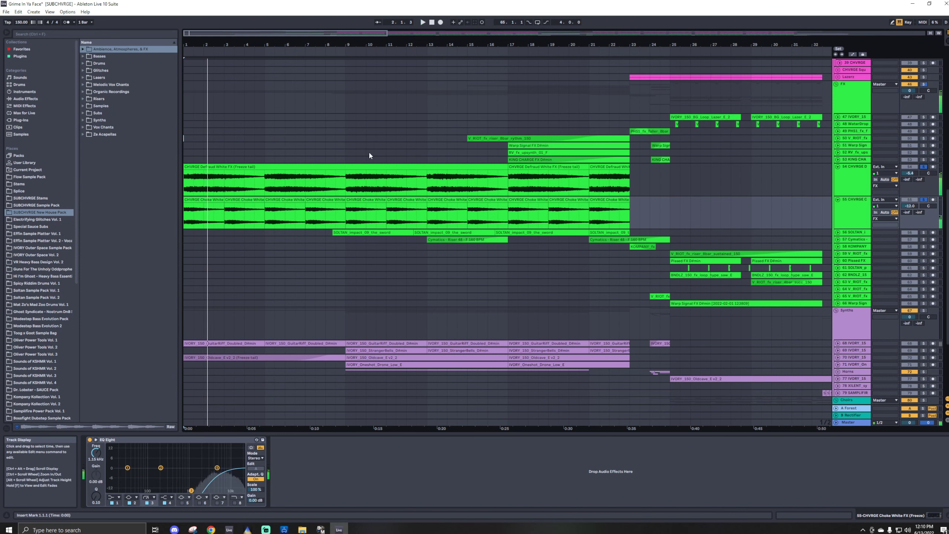
Solo the SOLTAN impact_09_the_sword track with its lane expanded, and play it from bar 9
left_click(345, 160)
left_click(924, 232)
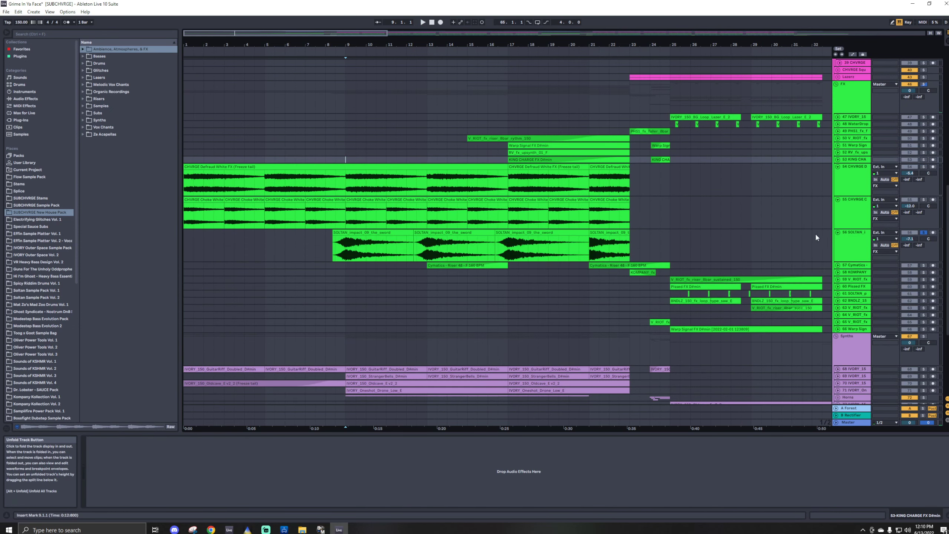
key("space")
left_click(809, 238)
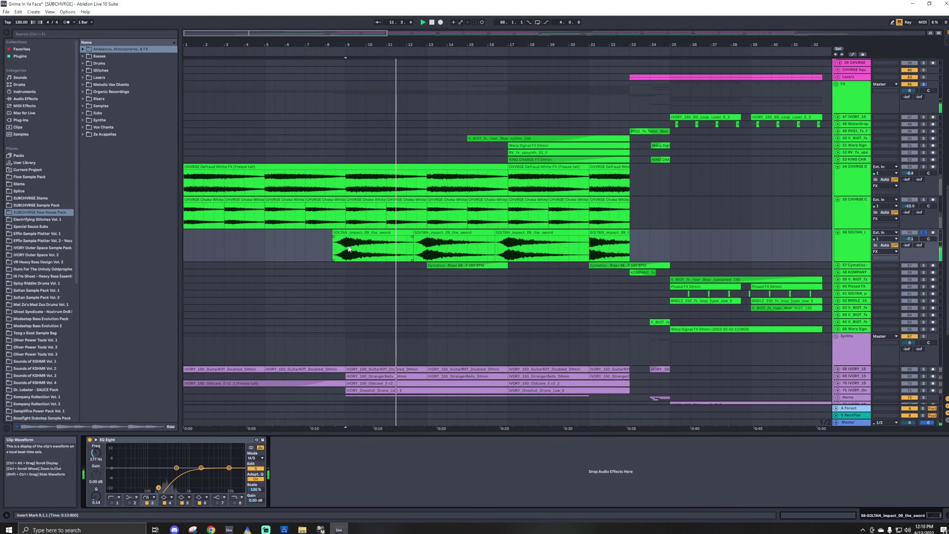
scroll(240, 261, "down", 2)
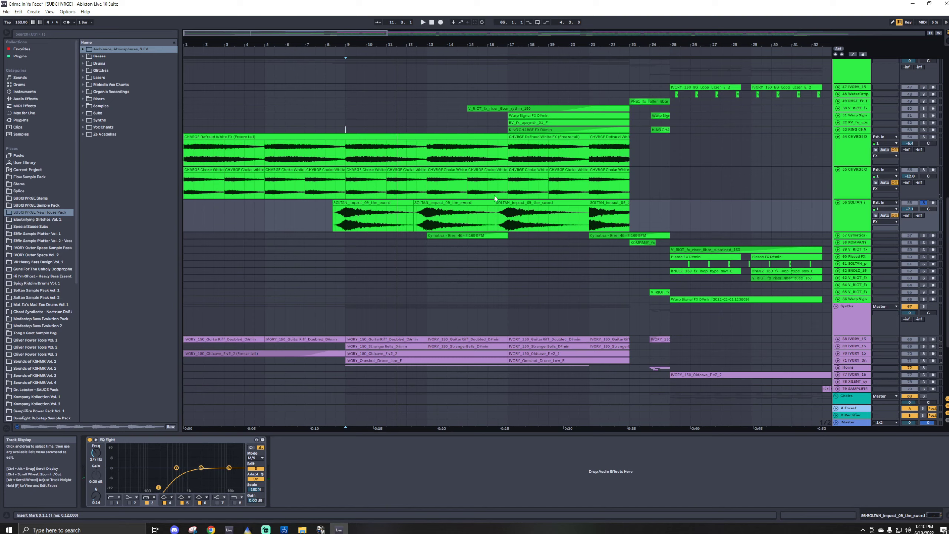
scroll(468, 195, "up", 3)
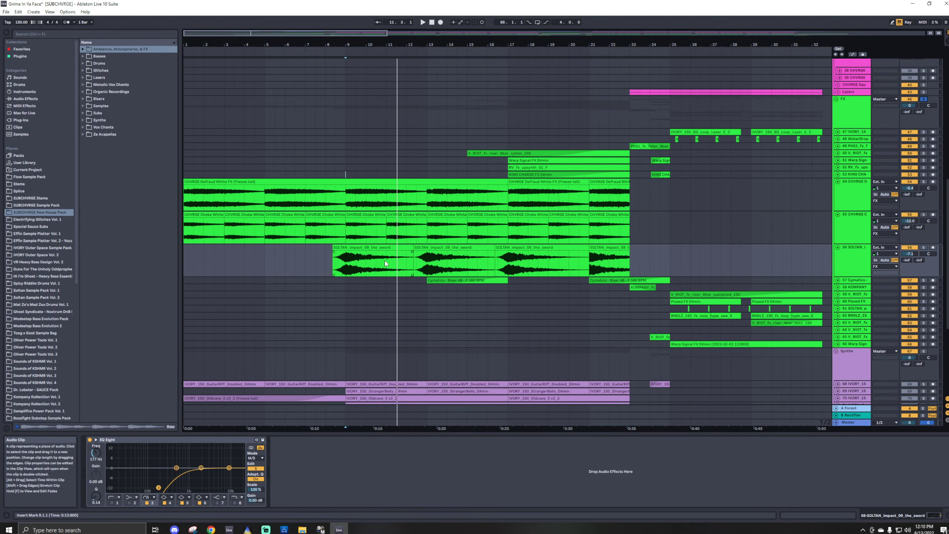
Play the full FX group without the individual track solo, from bar 13 and again from bar 17
left_click(422, 140)
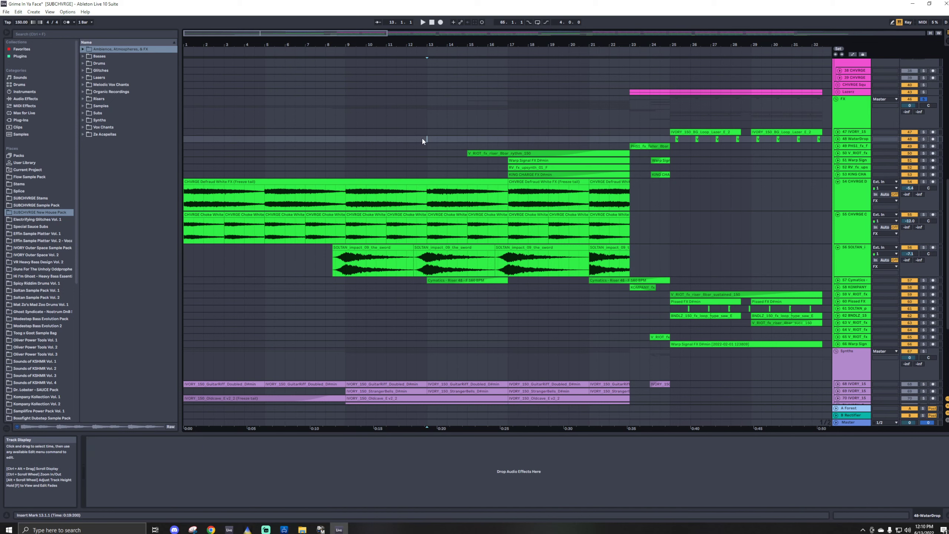
key("space")
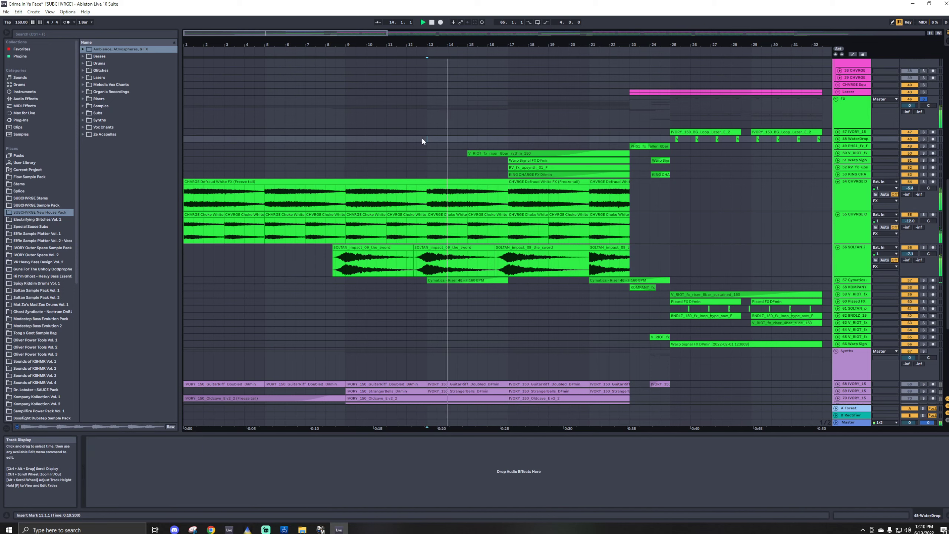
key("space")
left_click(508, 139)
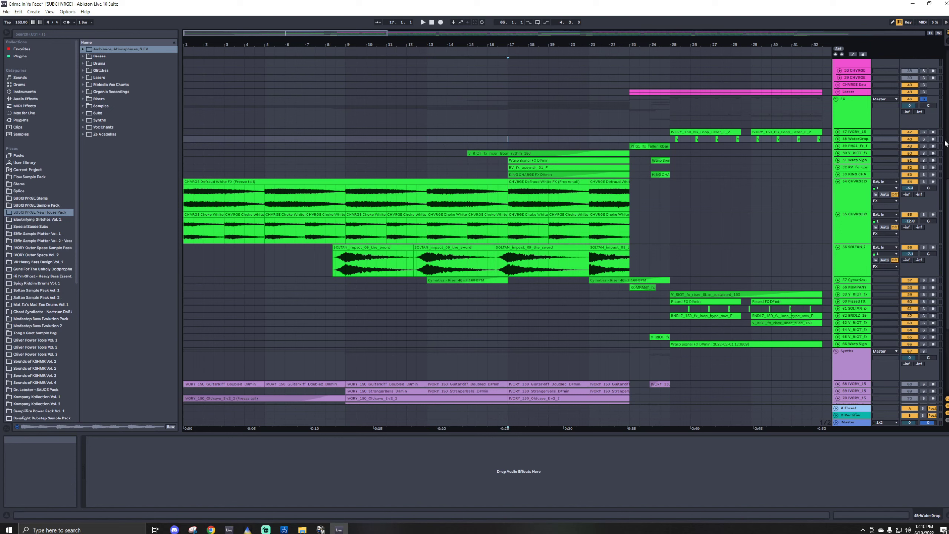
key("space")
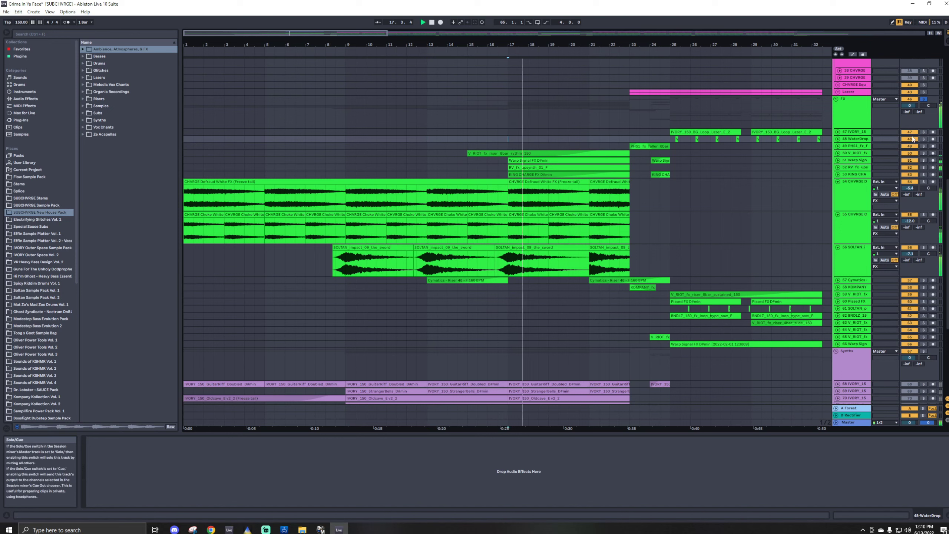
Solo the V_RIOT riser, Warp Signal, RV_fx_upsynth and KING CHARGE tracks, with their lanes expanded, and play them from bar 17
left_click(923, 168)
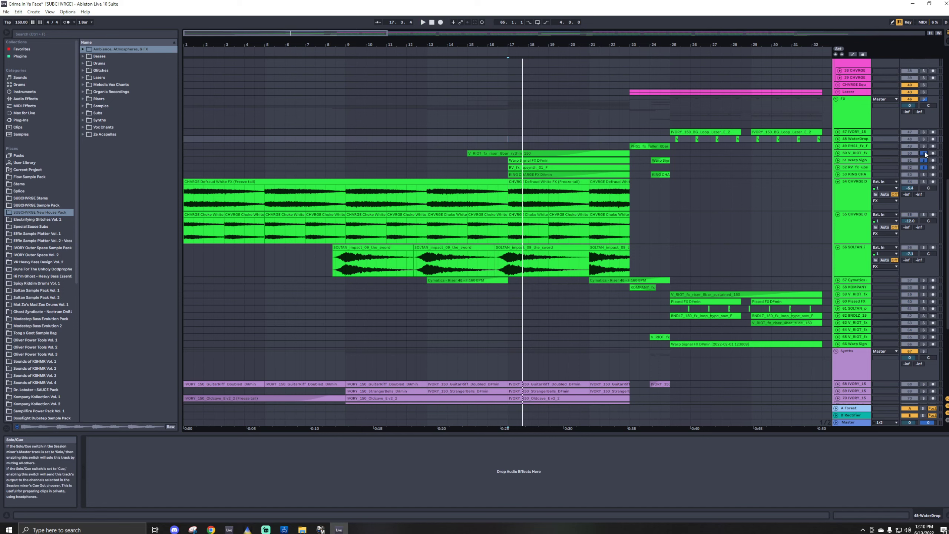
left_click(838, 152)
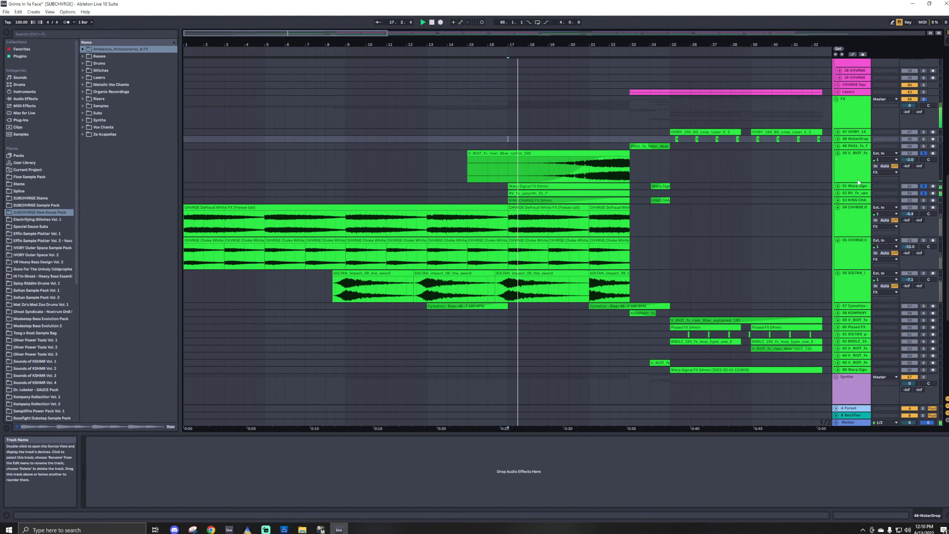
left_click(838, 186)
left_click(838, 218)
scroll(616, 219, "up", 5)
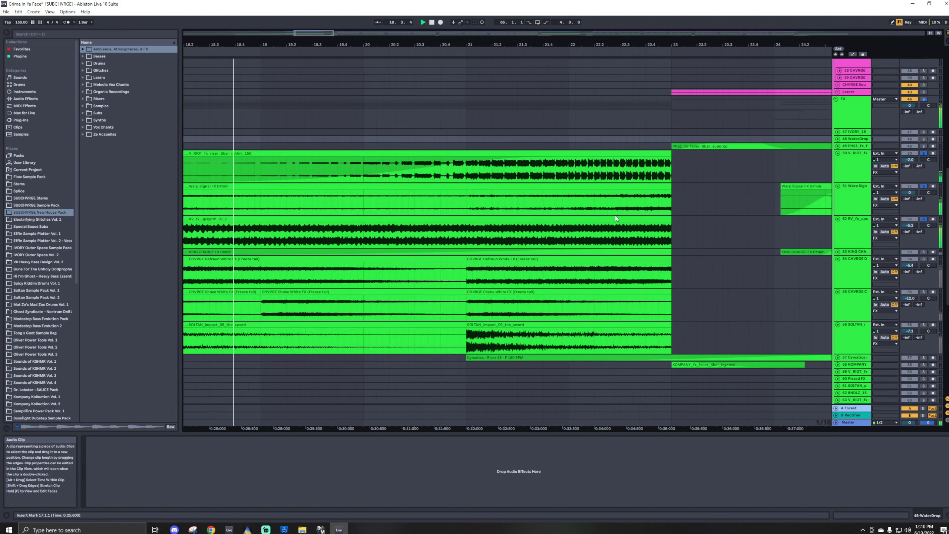
scroll(436, 213, "down", 5)
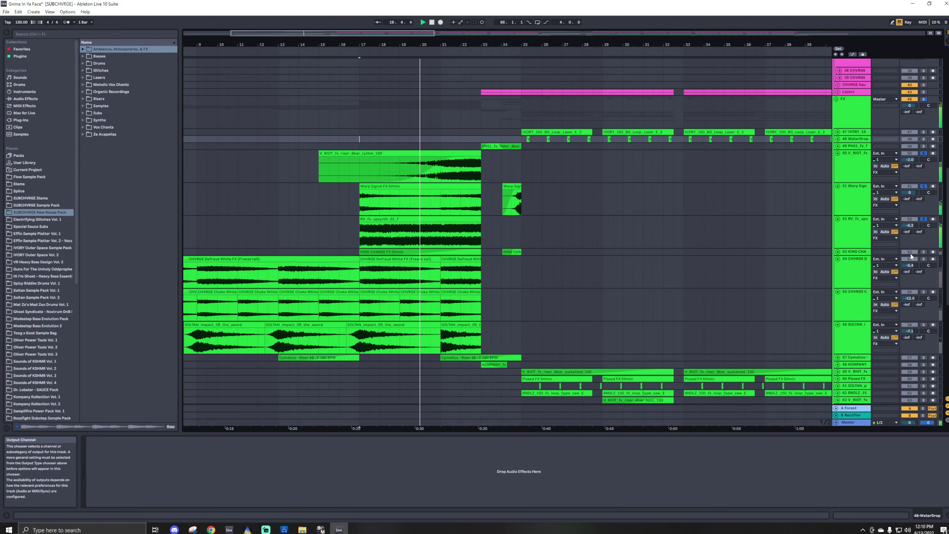
left_click(838, 252)
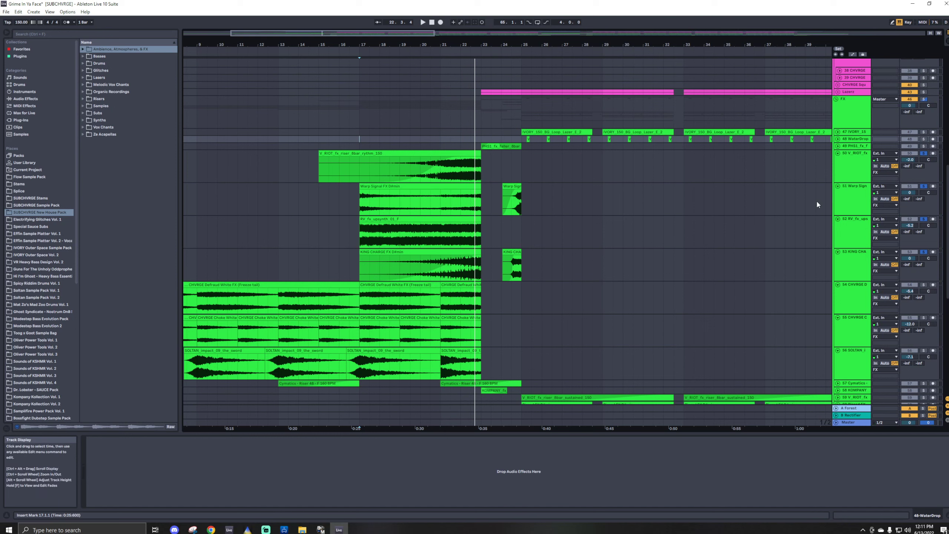
Examine the Wash Out! automation curve of the FX group in an enlarged lane, and hide the automation again
left_click(851, 111)
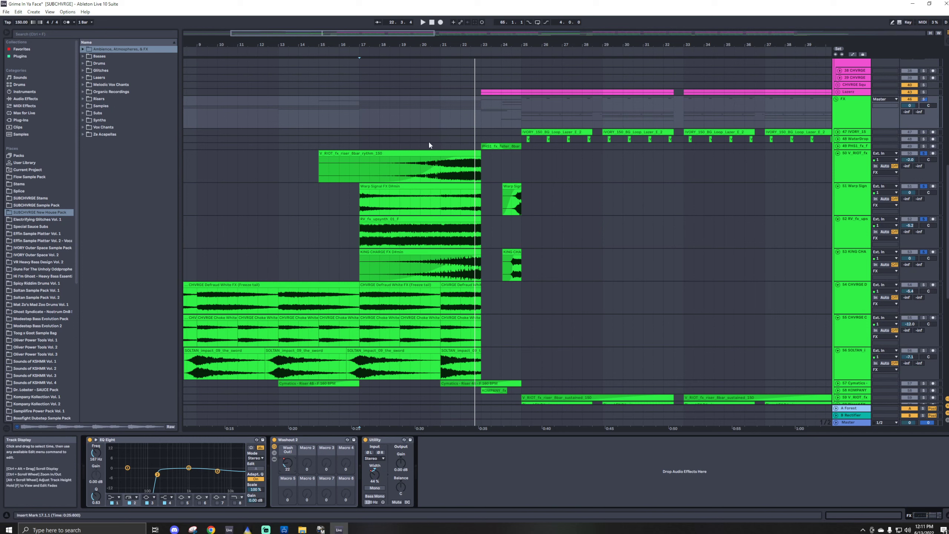
key("a")
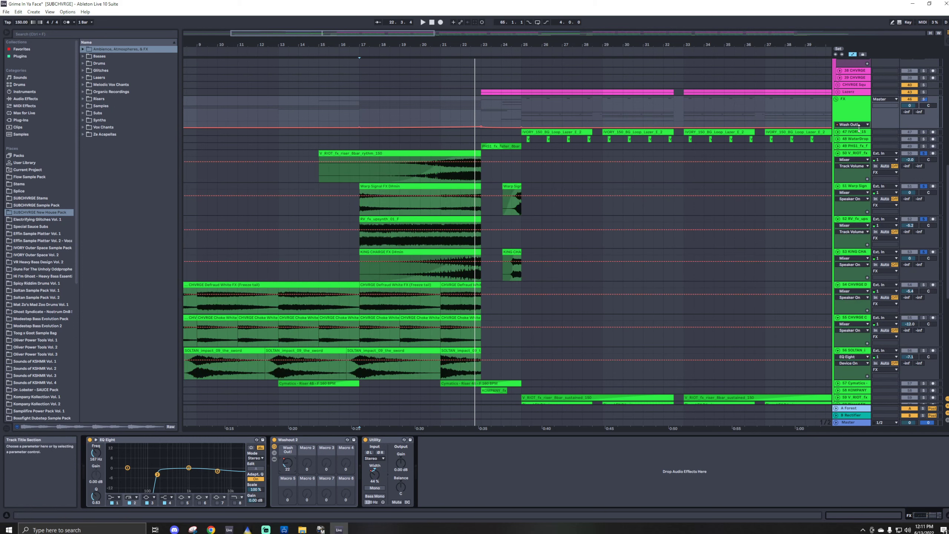
left_click_drag(859, 128, 860, 173)
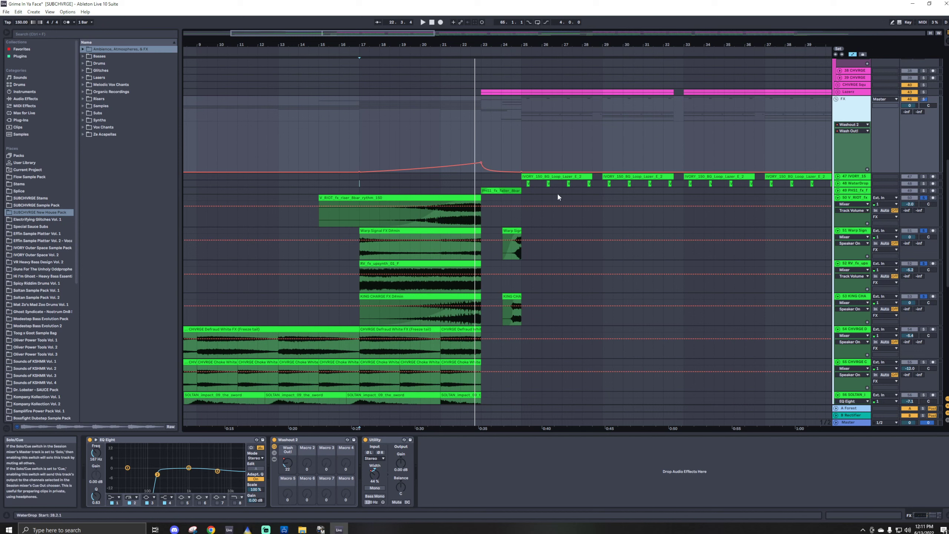
right_click(553, 158)
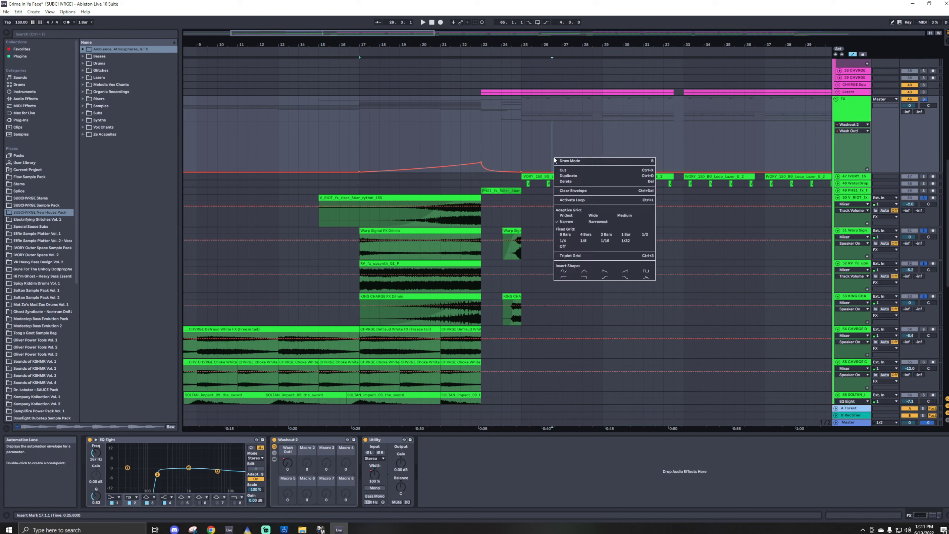
left_click(551, 157)
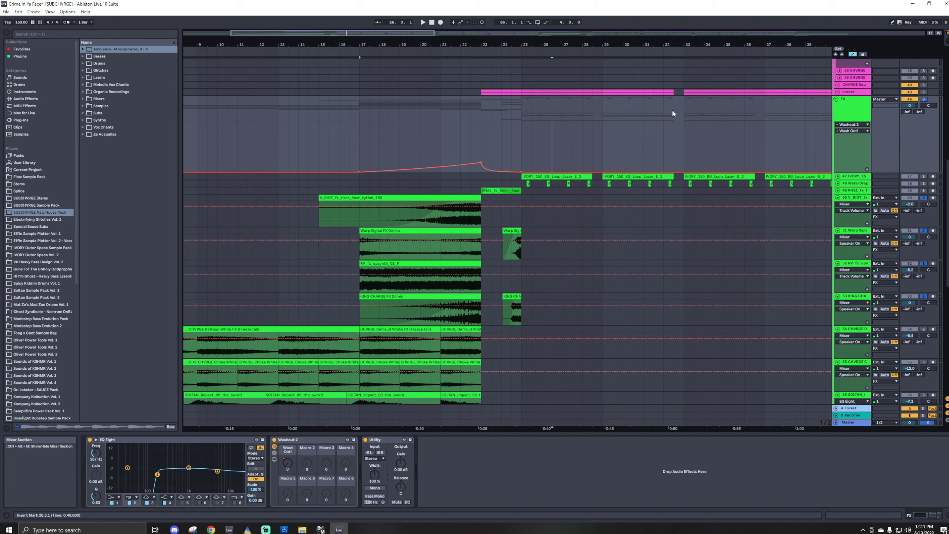
left_click(360, 155)
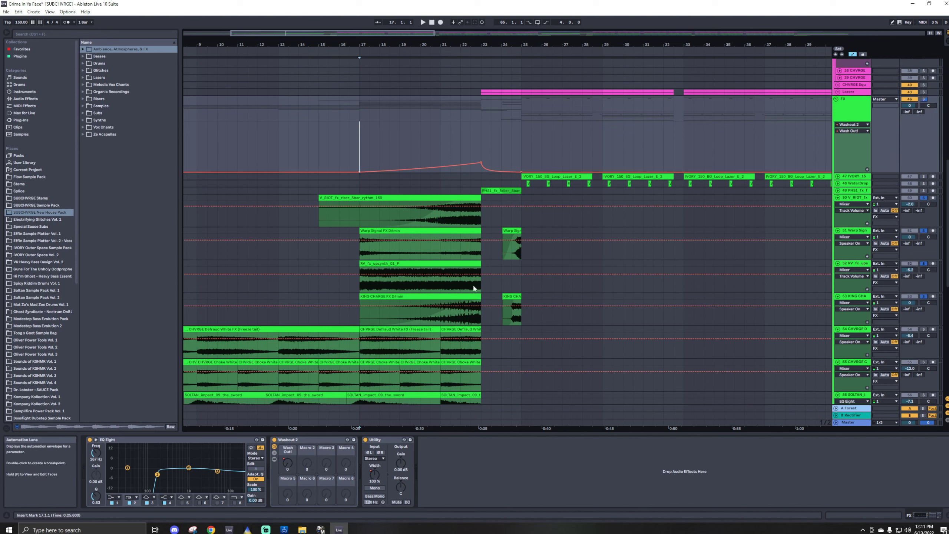
key("a")
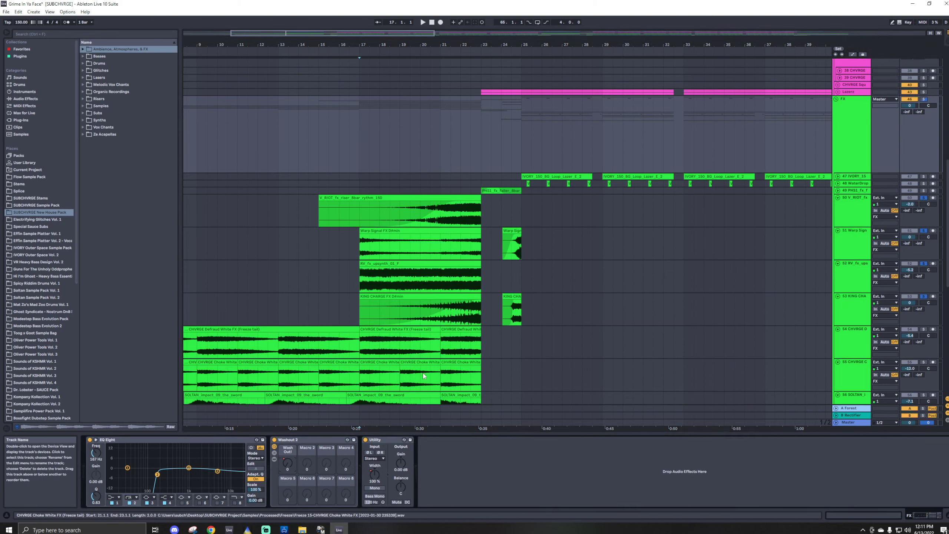
Play the soloed risers from bar 17.3, and remove their solos during playback to hear the whole FX group into the drop
left_click(520, 123)
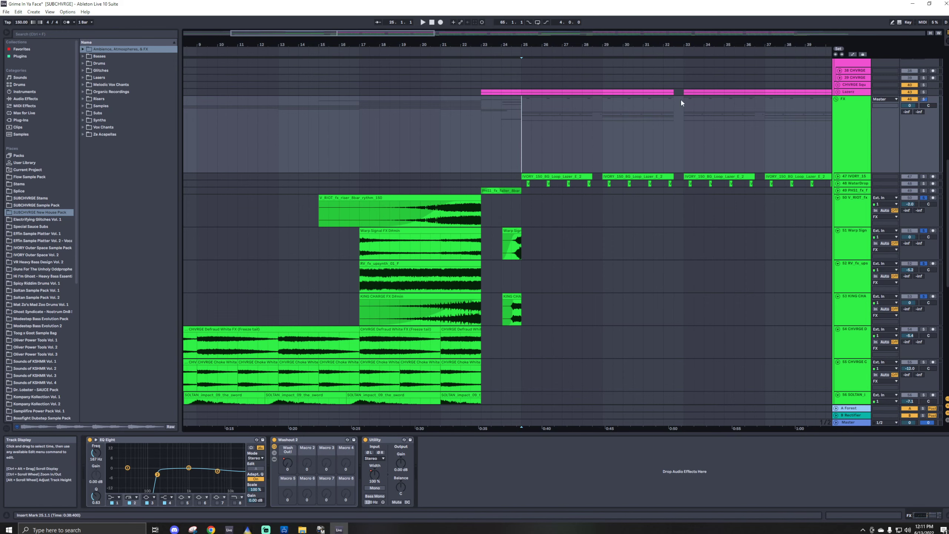
scroll(372, 84, "down", 4)
left_click(372, 83)
key("space")
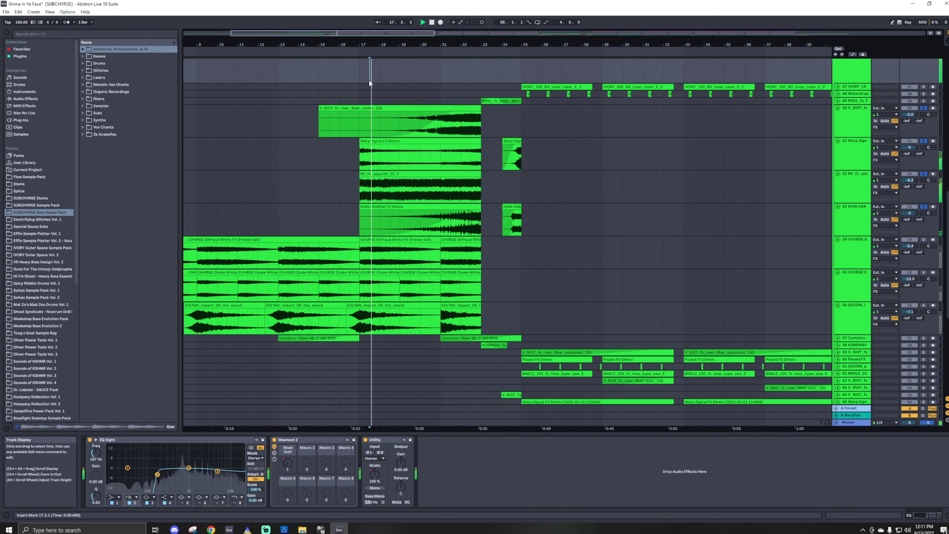
scroll(900, 176, "up", 4)
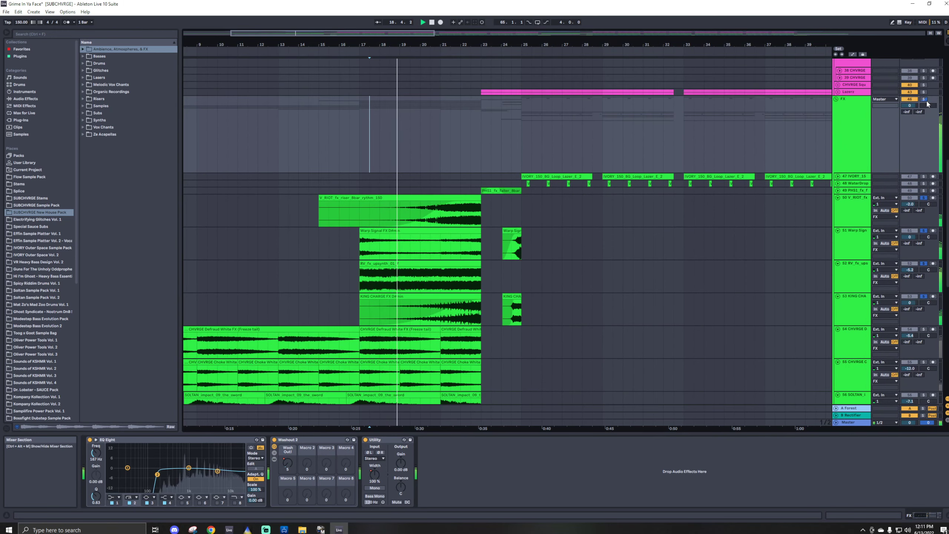
scroll(501, 311, "down", 4)
scroll(500, 311, "down", 5)
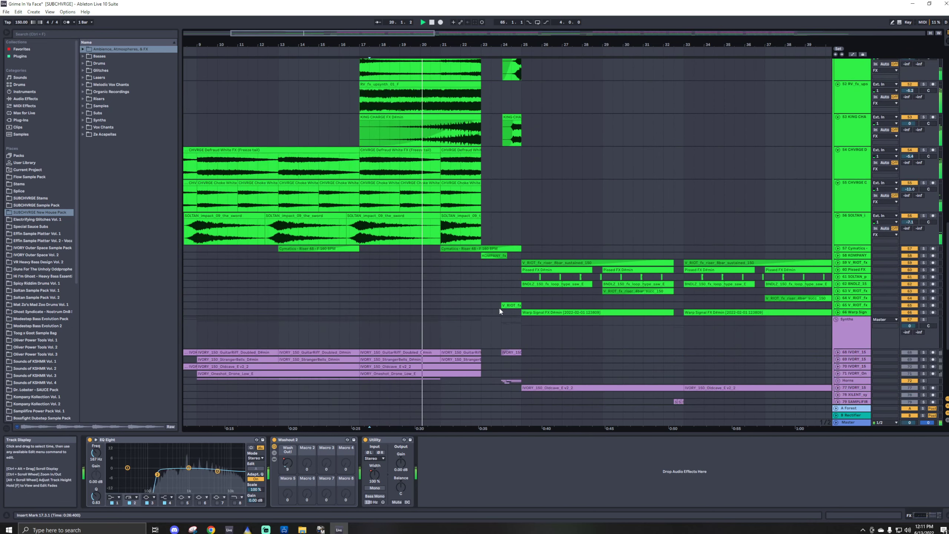
scroll(490, 307, "up", 4)
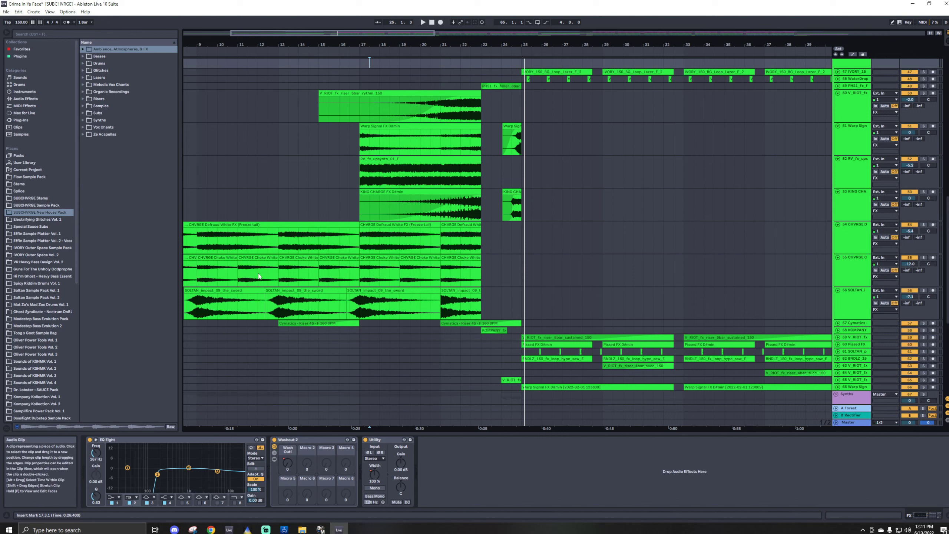
Switch the solo from the FX group to the Synths group and play it from the start of the arrangement
scroll(230, 301, "down", 8)
key("w")
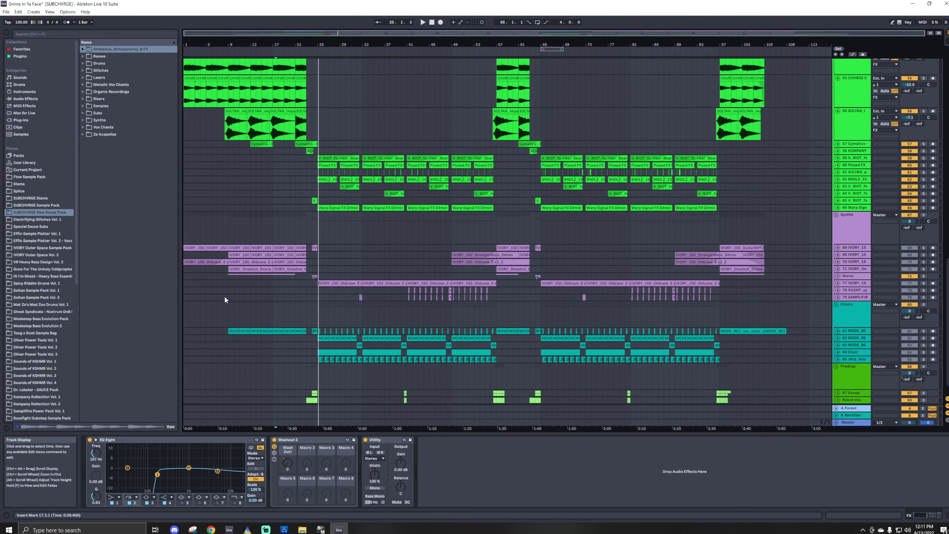
left_click(184, 228)
scroll(216, 182, "up", 9)
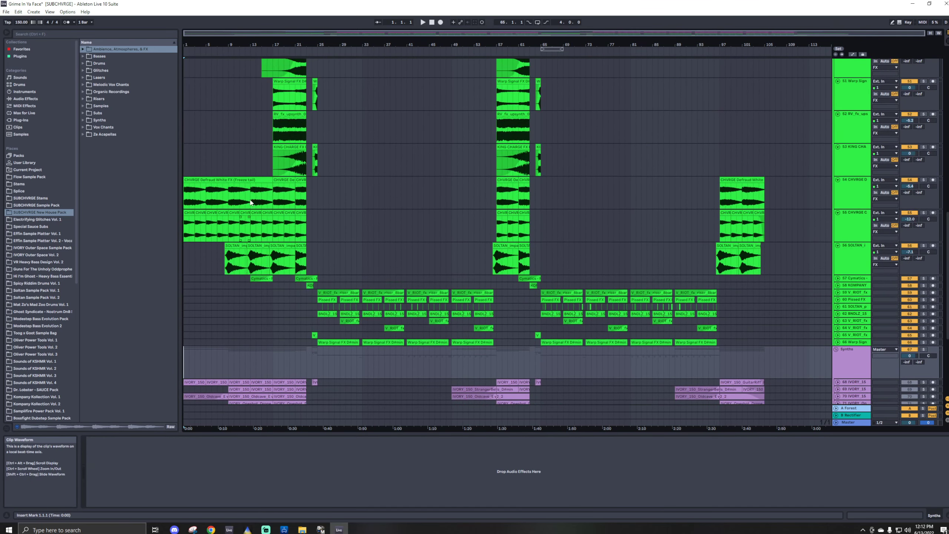
scroll(209, 327, "down", 7)
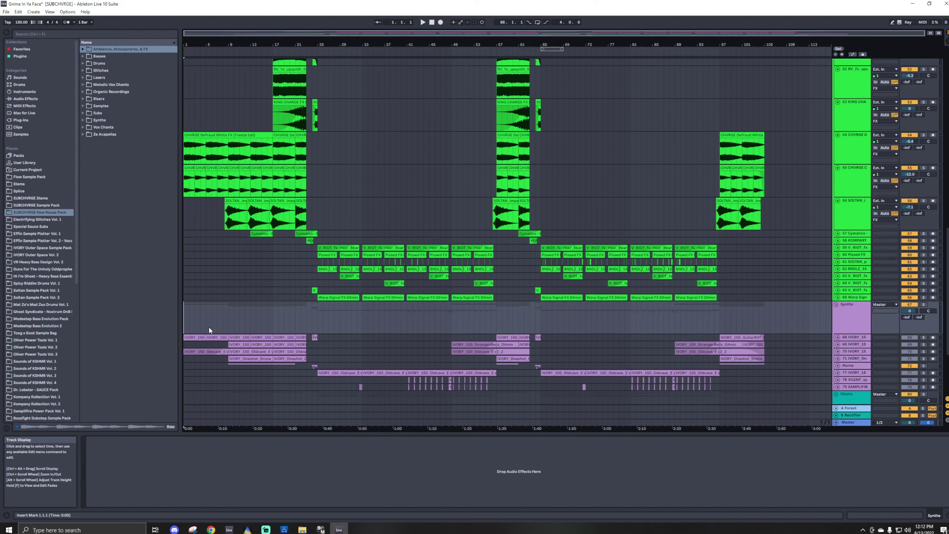
left_click(860, 294)
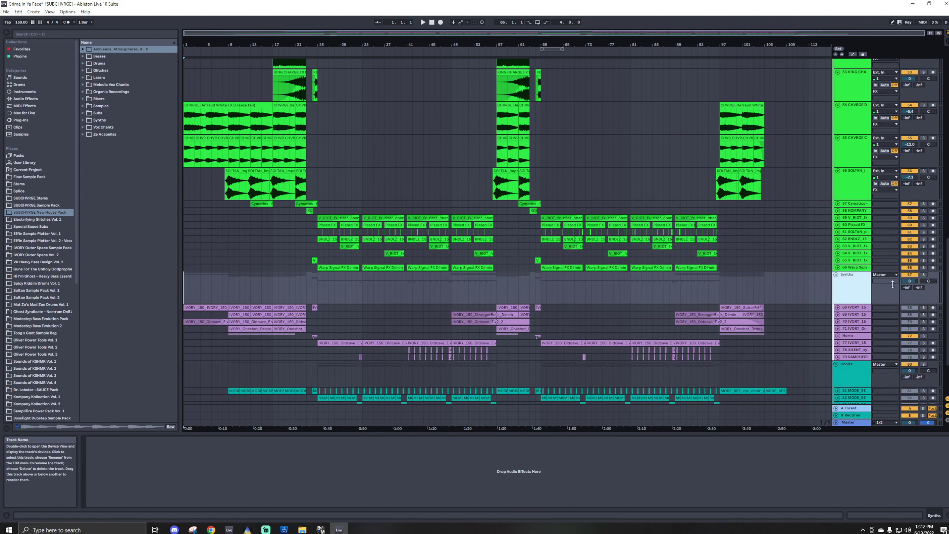
left_click(923, 274)
scroll(334, 308, "down", 4)
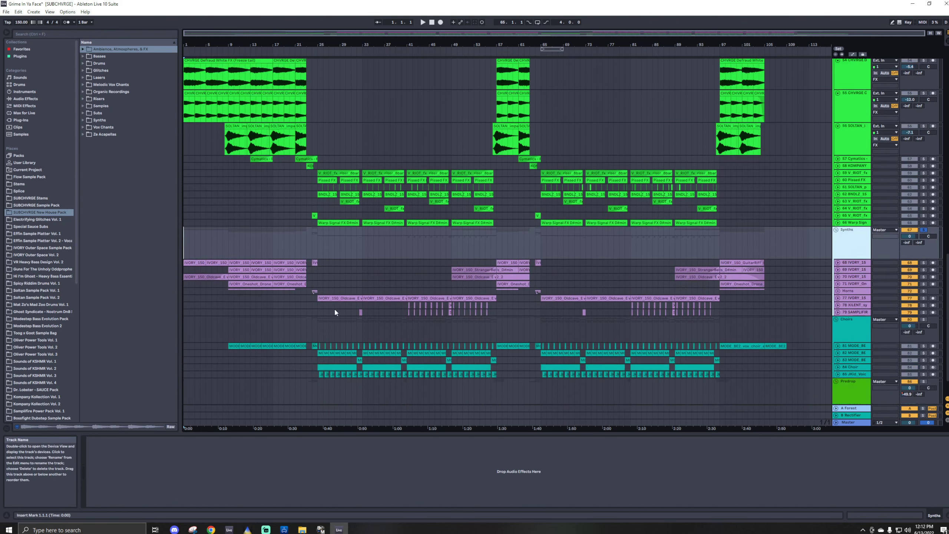
key("space")
Expand all tracks in the Synths group, from the IVORY guitar riff down to the SAMPLIFIRE synth loop
left_click(862, 247)
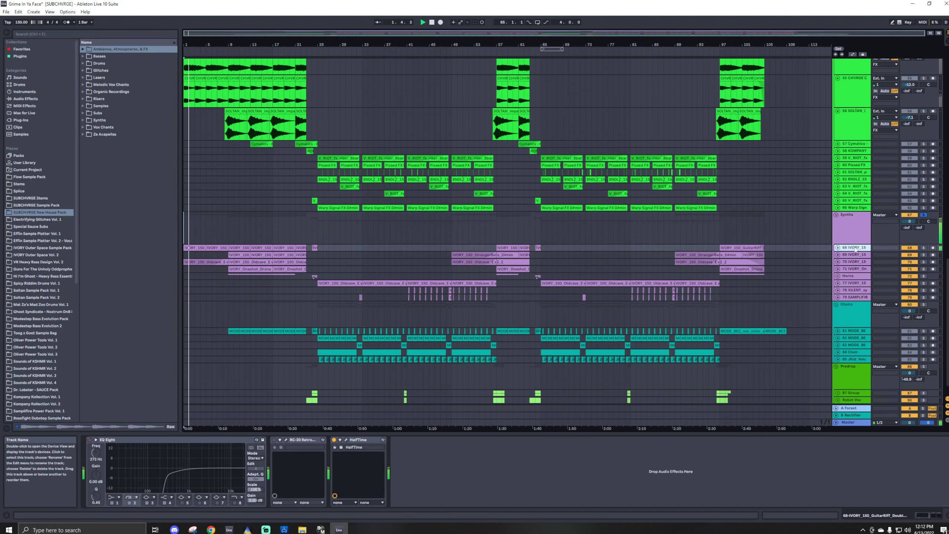
left_click(861, 297, "shift")
key("u")
scroll(196, 248, "up", 5)
scroll(198, 235, "up", 6)
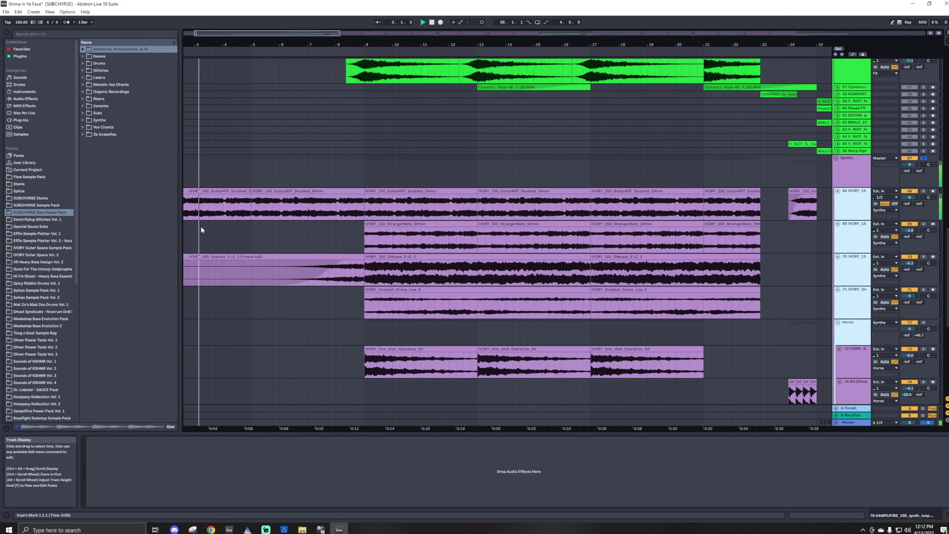
Show the IVORY Outer Space Vol. 2 sample folder and place the insert marker at bar 19 in the Synths group
scroll(215, 204, "down", 1)
left_click_drag(203, 33, 282, 33)
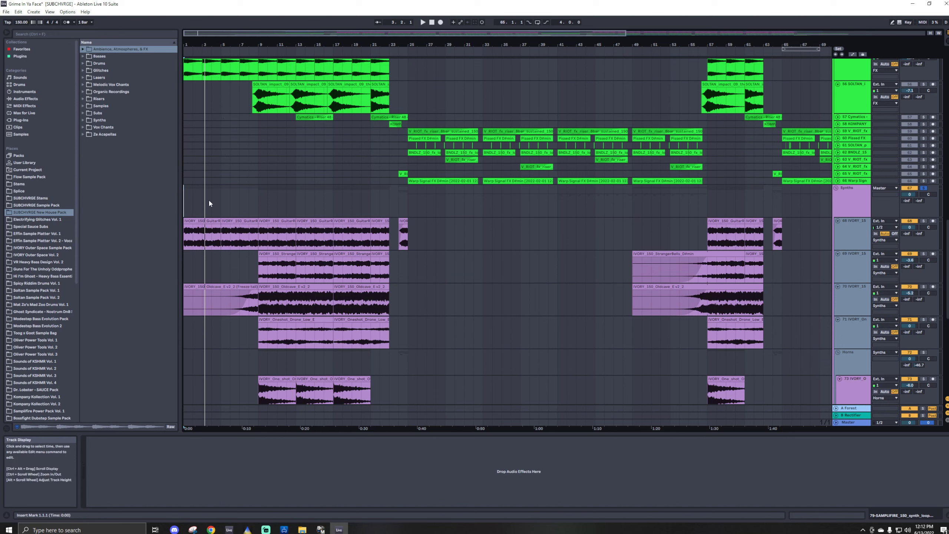
left_click(41, 254)
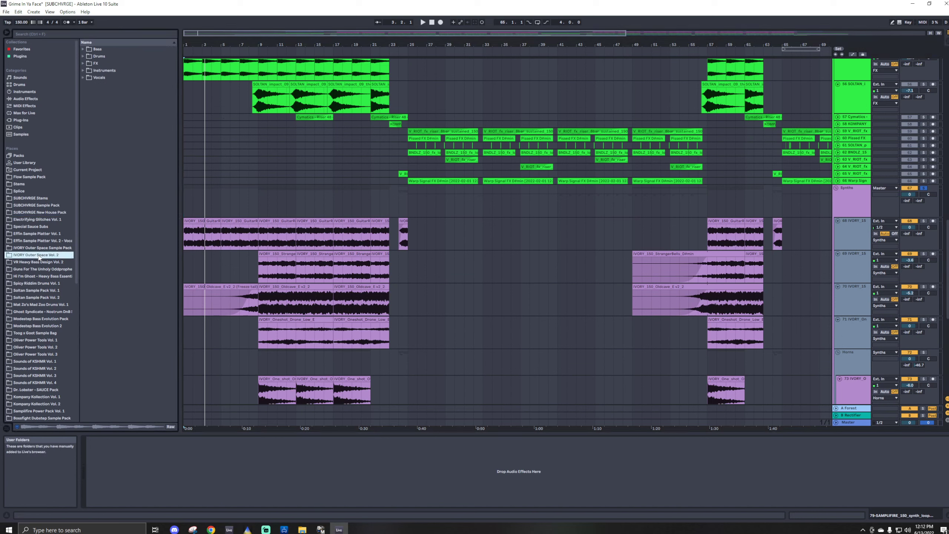
left_click(350, 204)
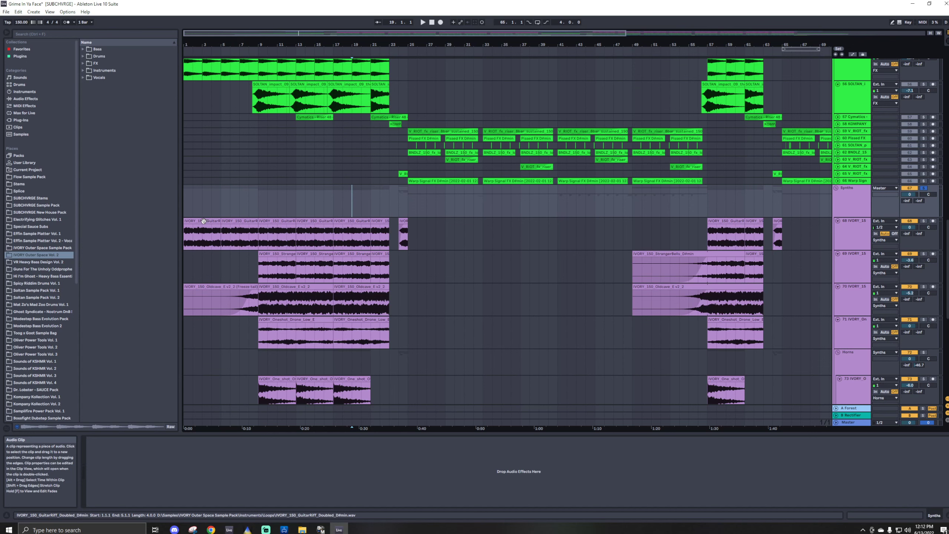
Solo the IVORY guitar riff track, play its first clip from bar 1, and show the track's devices
scroll(202, 220, "up", 5, "ctrl")
scroll(200, 231, "up", 1, "ctrl")
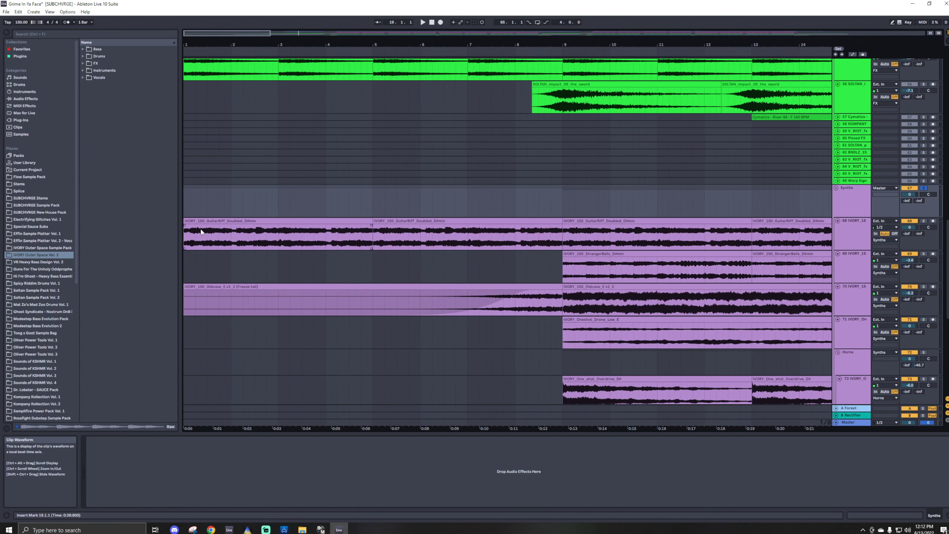
left_click(206, 222)
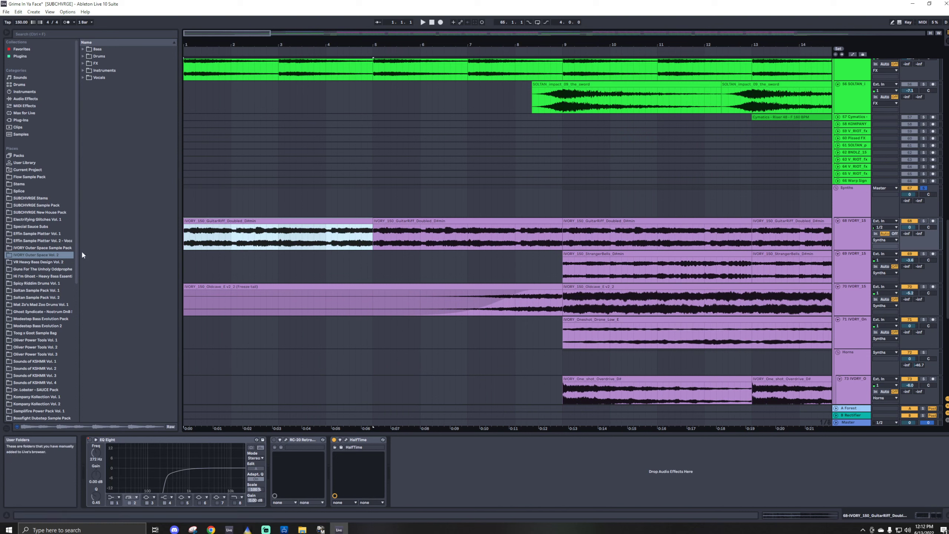
right_click(270, 220)
left_click(252, 221)
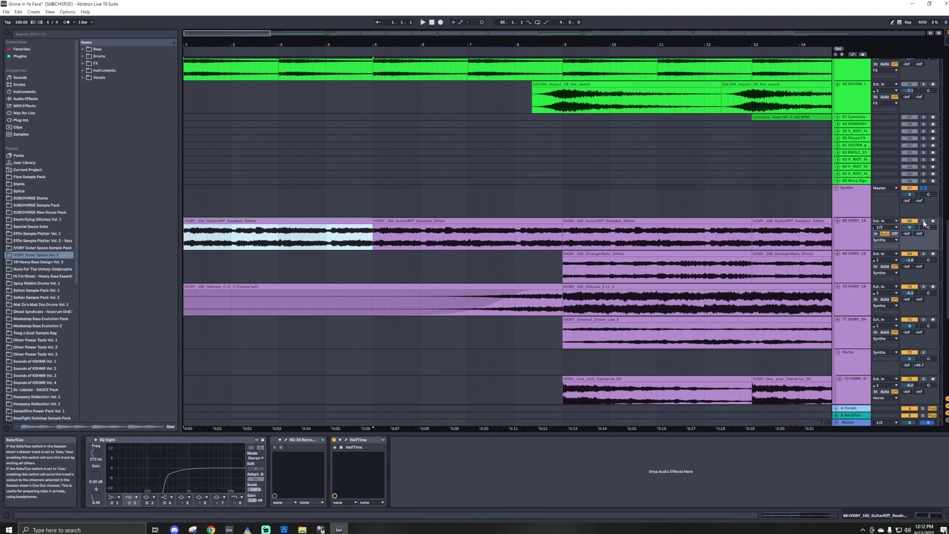
left_click(924, 222)
left_click(858, 234)
key("space")
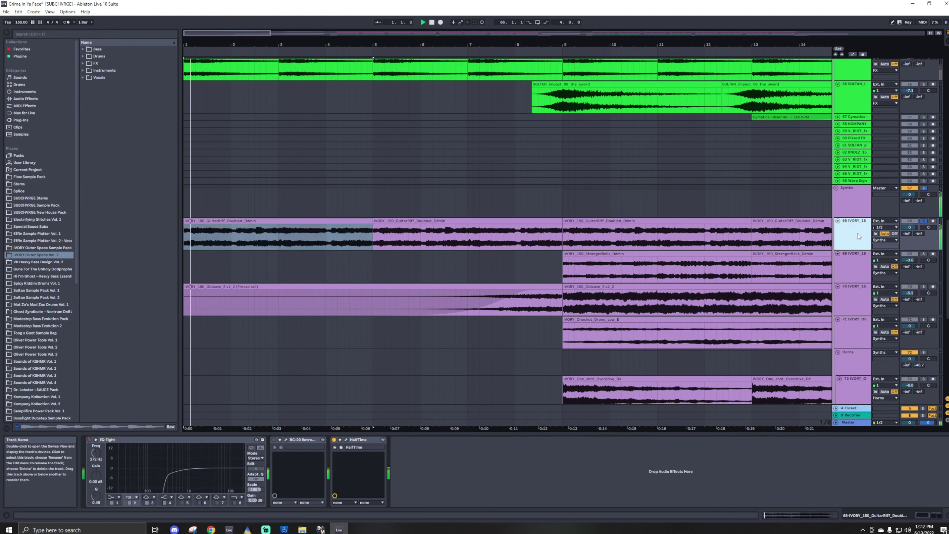
double_click(858, 234)
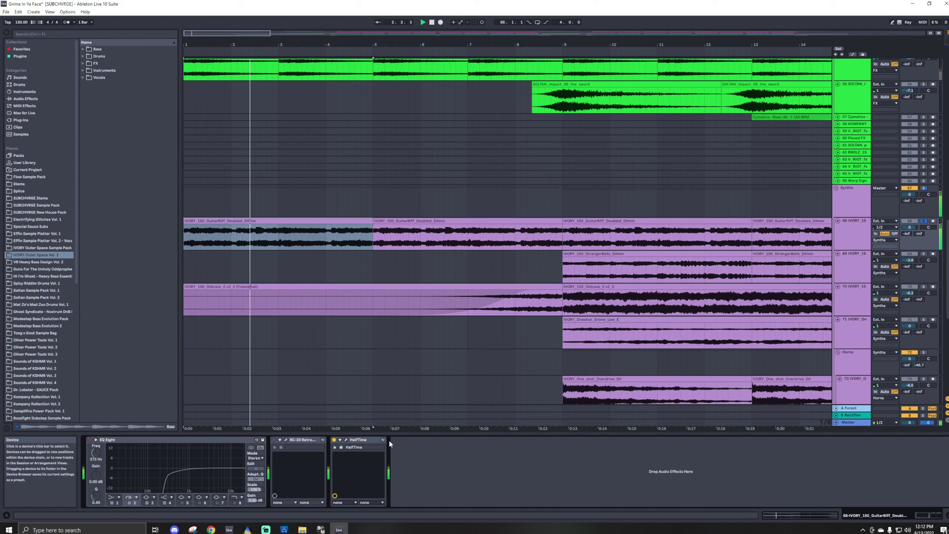
Open the guitar riff's HalfTime plugin and audition the riff with the mix at 100%, returning the mix to 50%
left_click(346, 441)
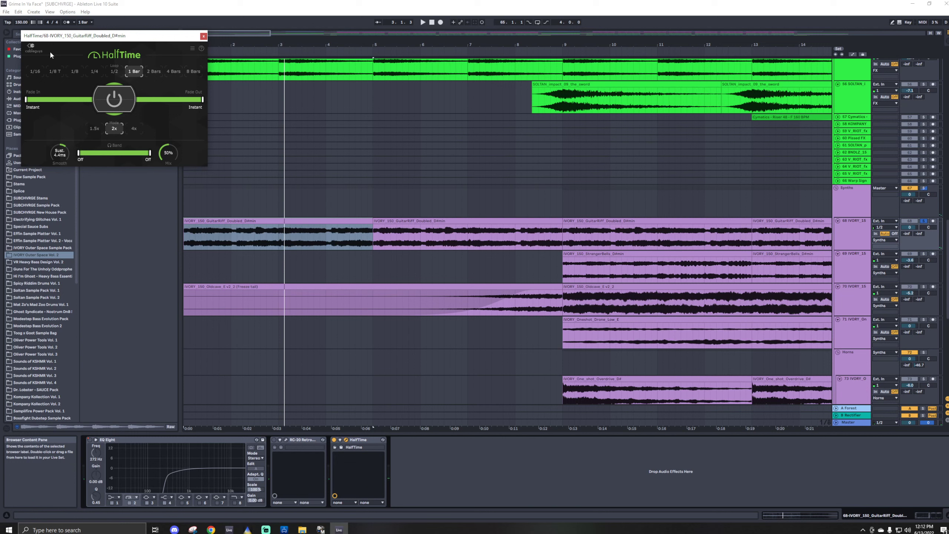
left_click(203, 36)
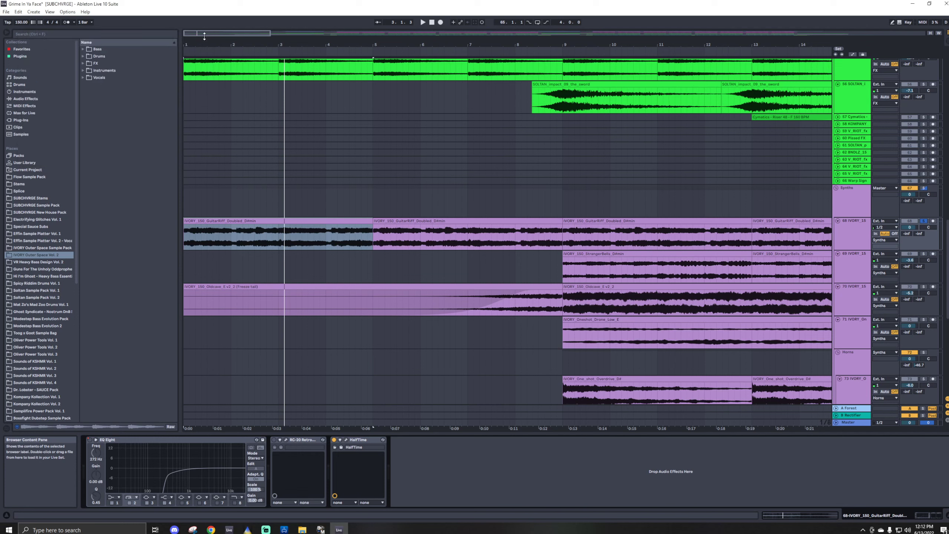
left_click(347, 442)
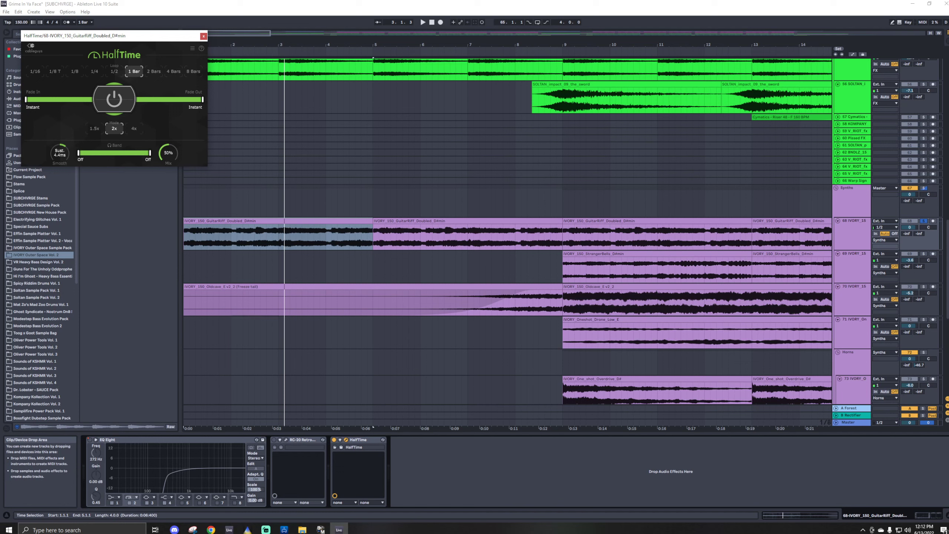
key("space")
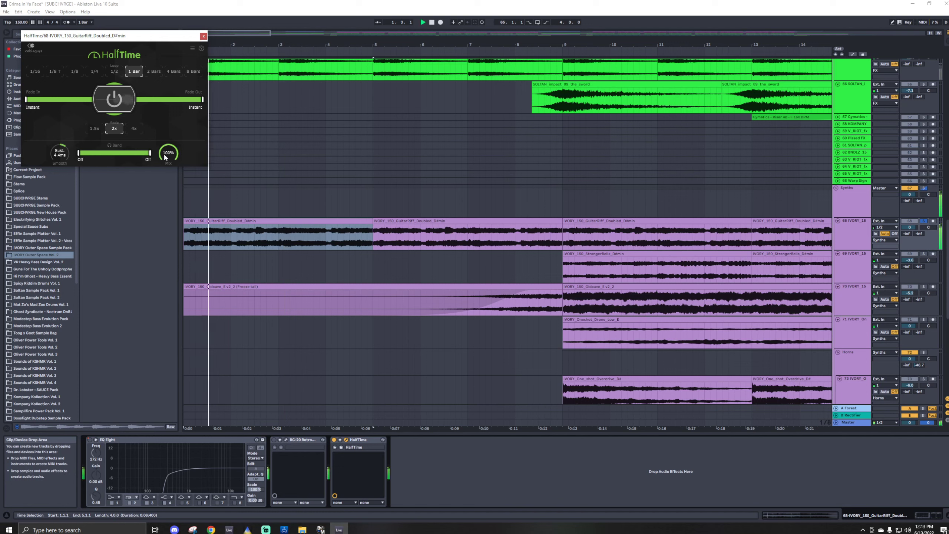
left_click_drag(164, 154, 164, 190)
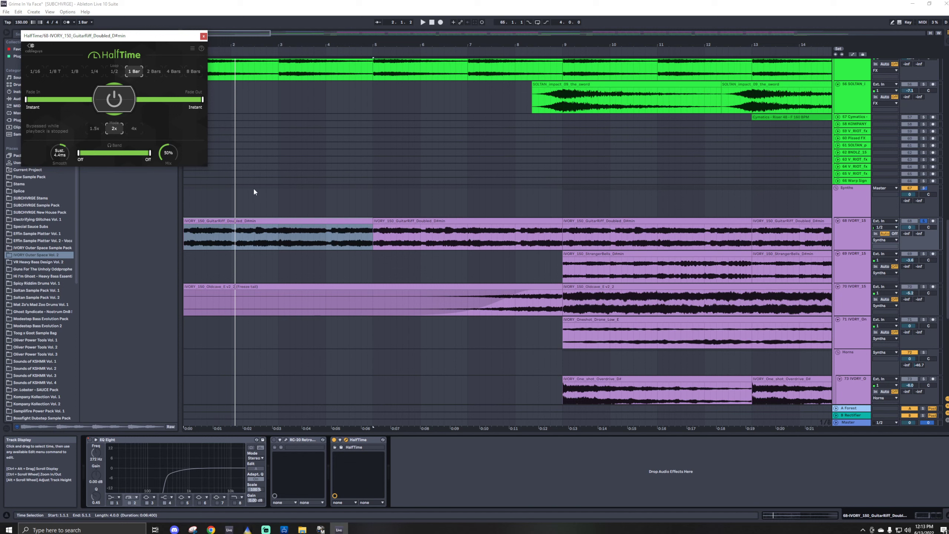
Audition the guitar riff with the HalfTime mix at 0%, undo that mix change, and close the plugin window
key("space")
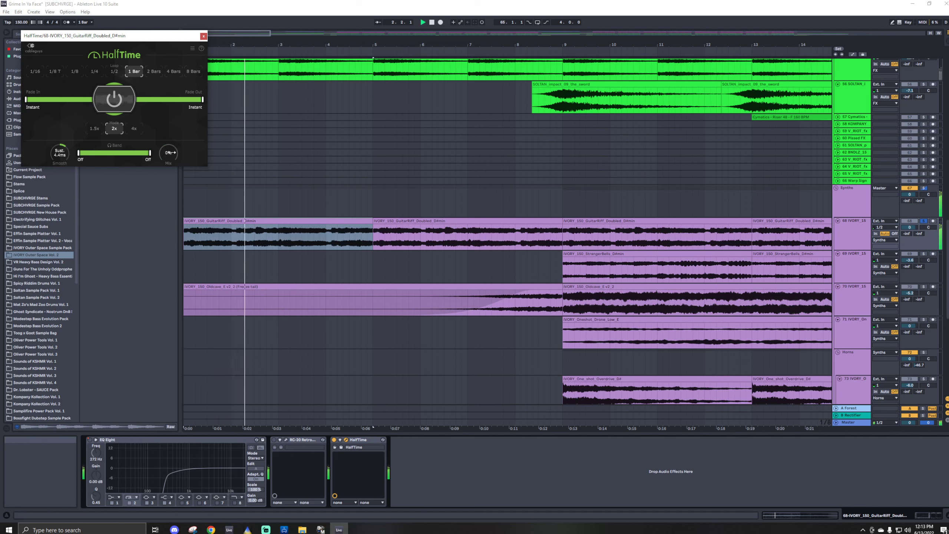
key("space")
key("ctrl+z")
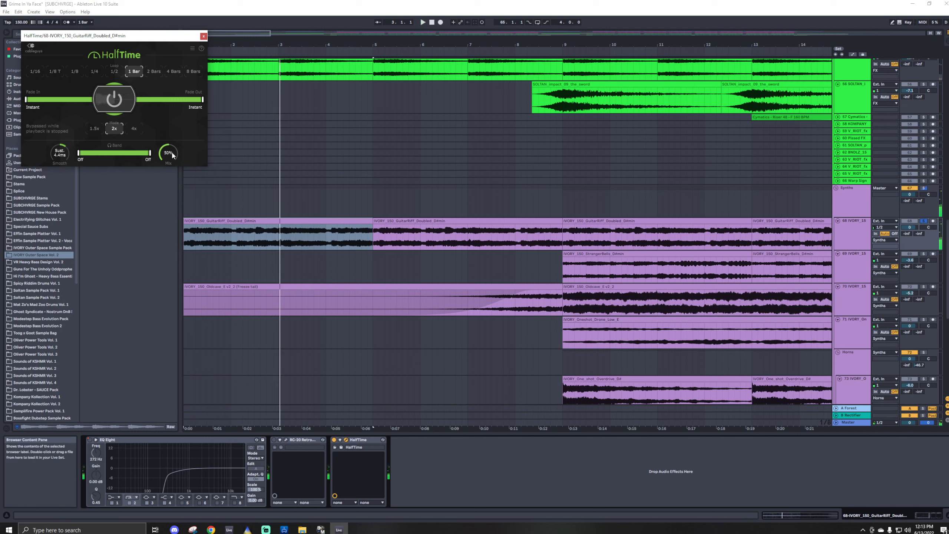
key("space")
key("space")
left_click(203, 36)
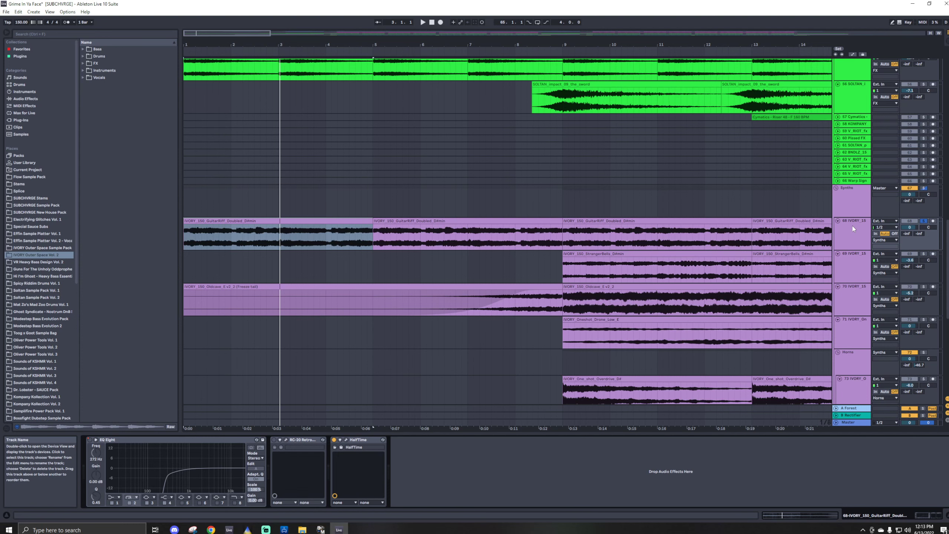
Move the solo to the IVORY Oldcave track and play it from bar 8
scroll(849, 225, "down", 5)
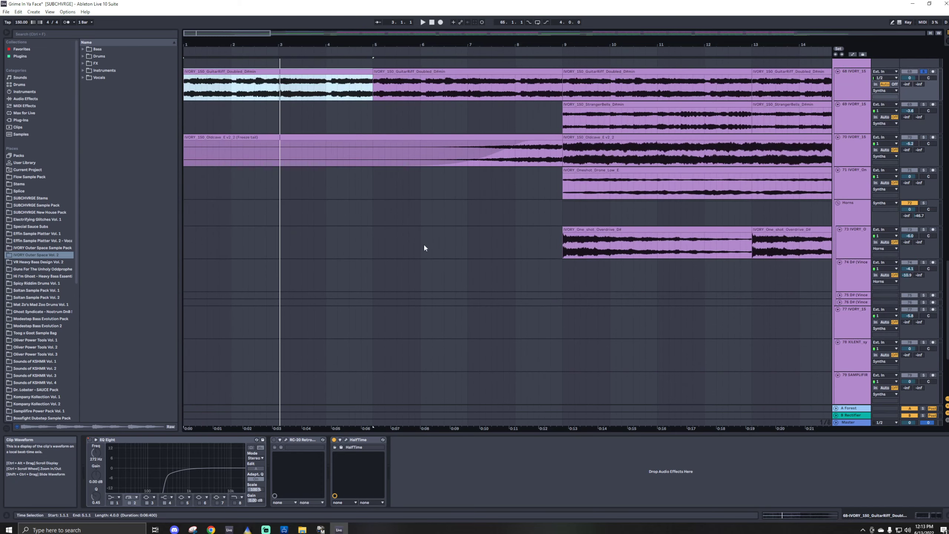
scroll(262, 198, "up", 3)
scroll(210, 211, "down", 3)
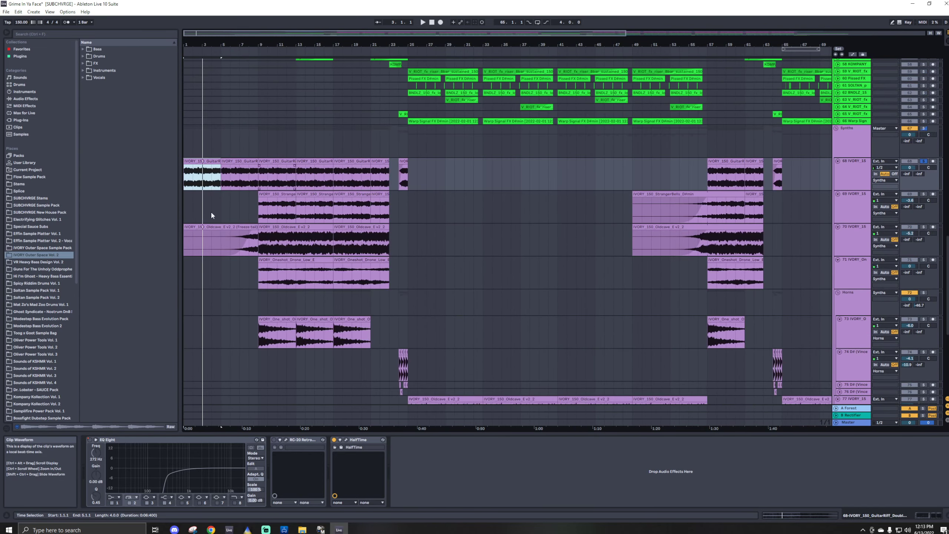
left_click(237, 225)
left_click(249, 219)
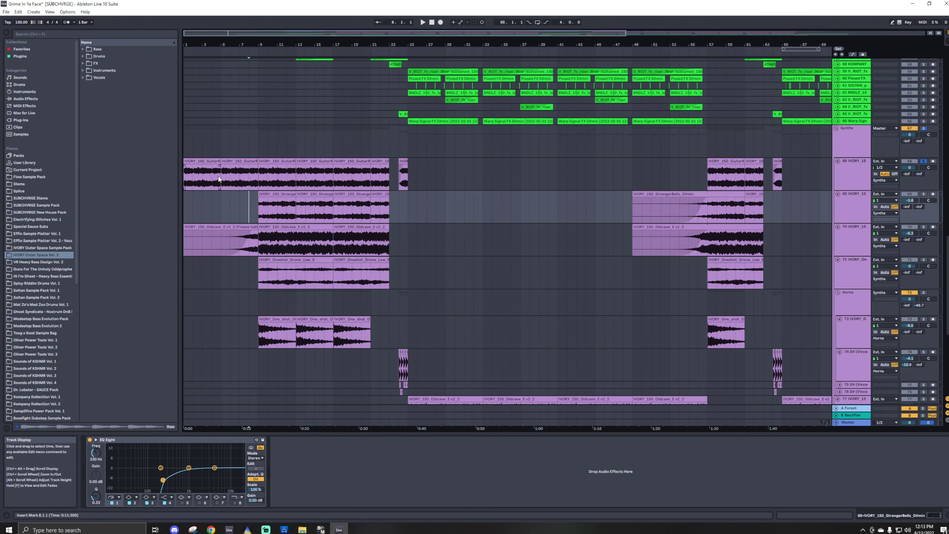
key("space")
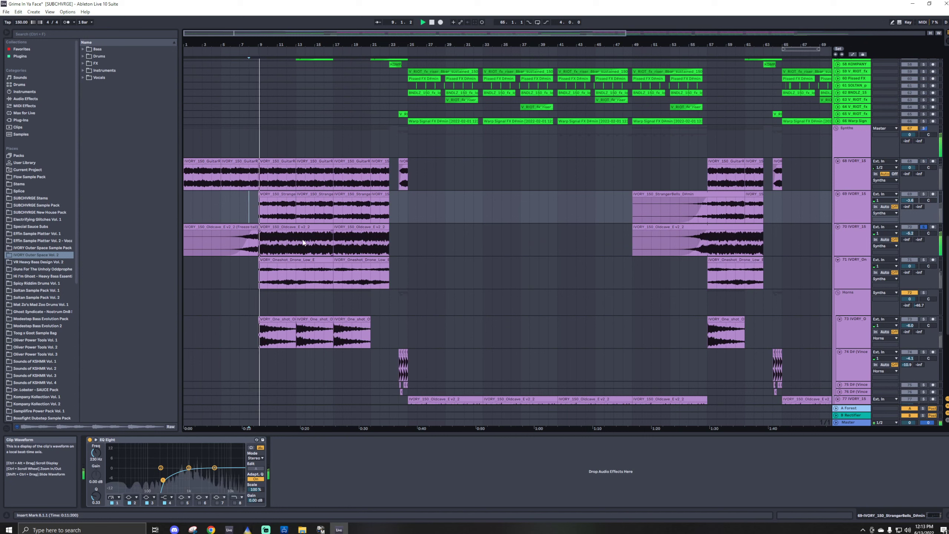
Select the Oldcave fade-in clip spanning bars 1 to 9, and play the next Oldcave clip from bar 9
left_click(241, 227)
key("space")
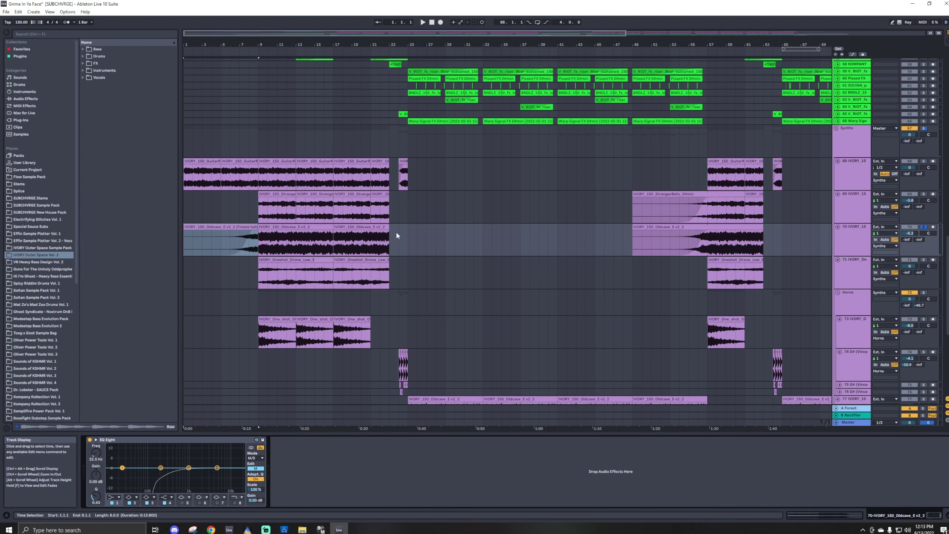
scroll(237, 233, "up", 5)
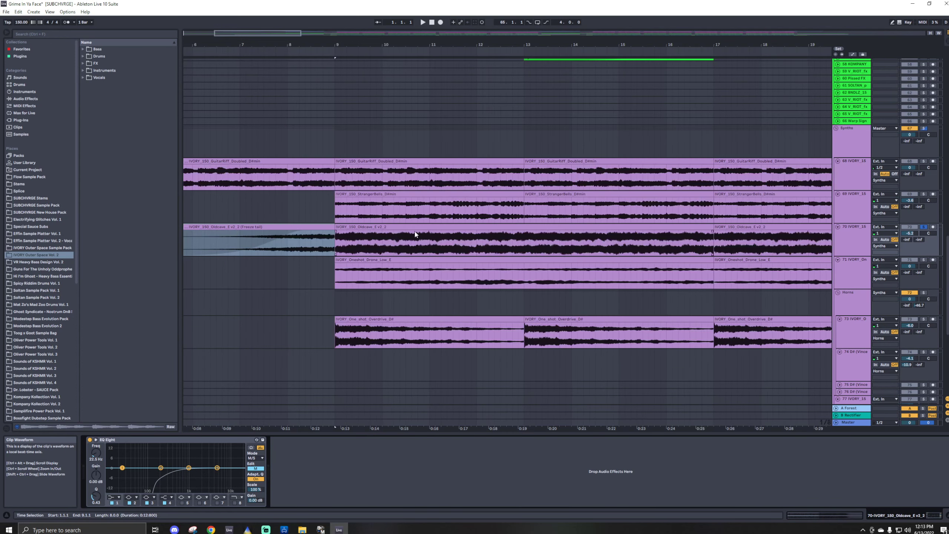
scroll(415, 234, "down", 5)
left_click(282, 228)
key("space")
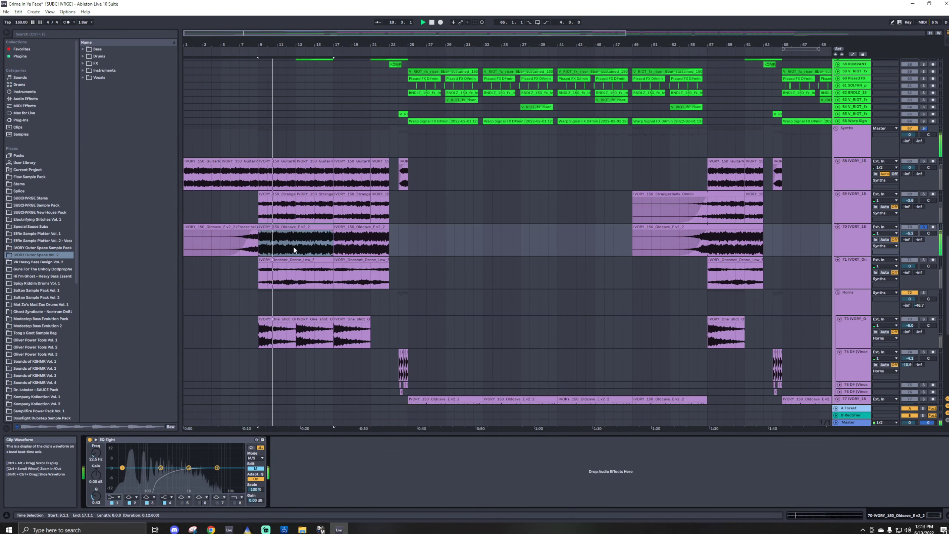
scroll(261, 226, "up", 5)
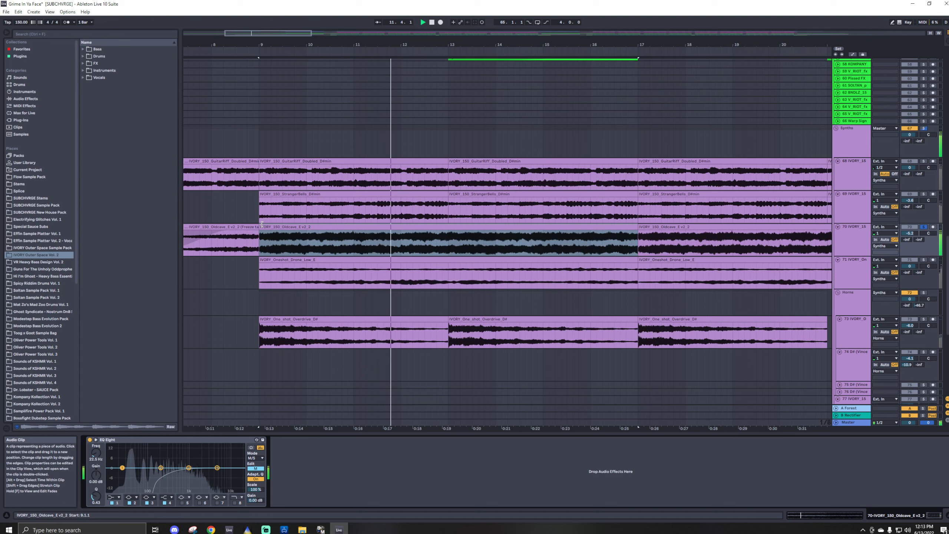
key("space")
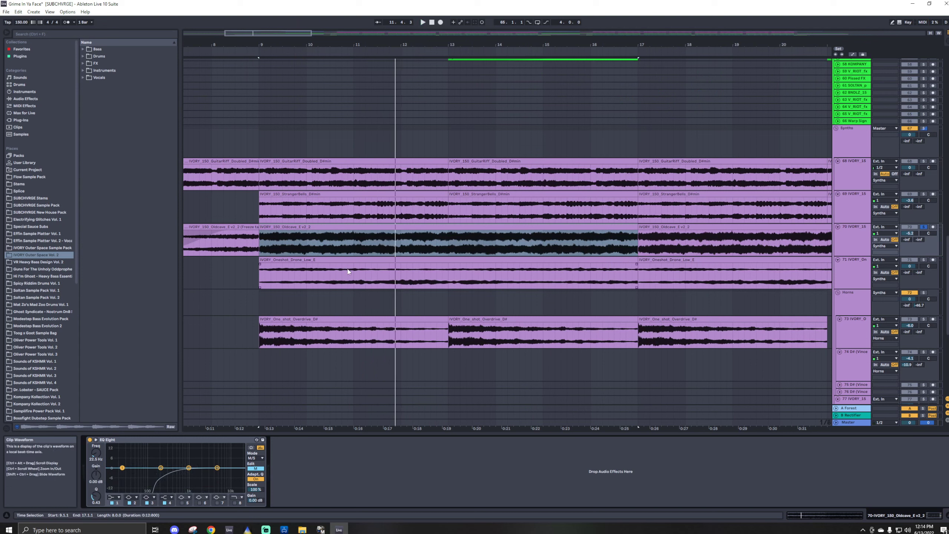
Play the Oldcave clip from bar 9 while bypassing and re-enabling its EQ Eight, and show the EQ's side-channel curve
right_click(315, 226)
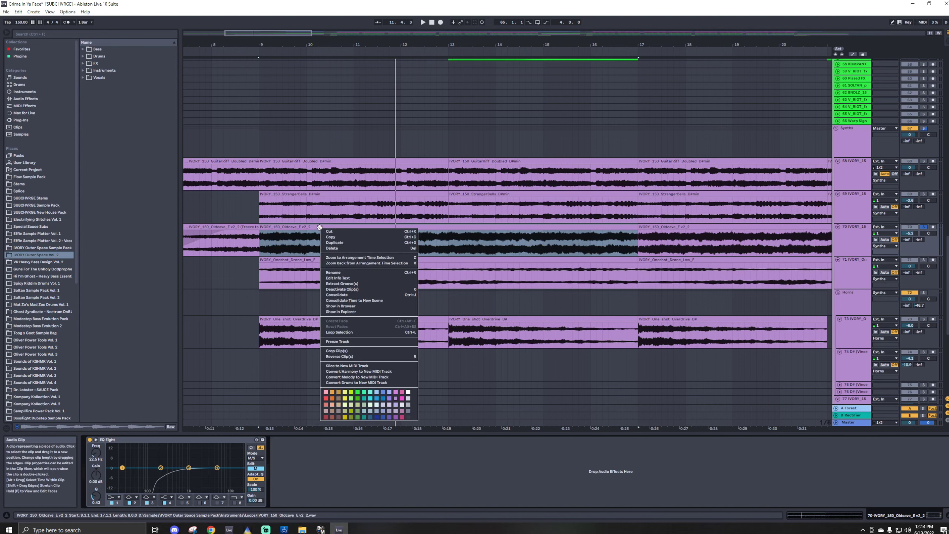
left_click(324, 234)
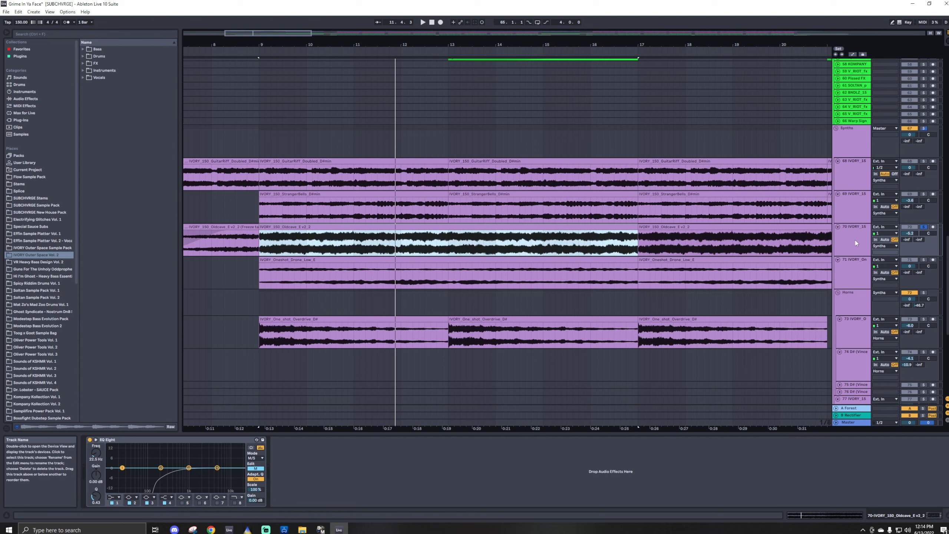
key("space")
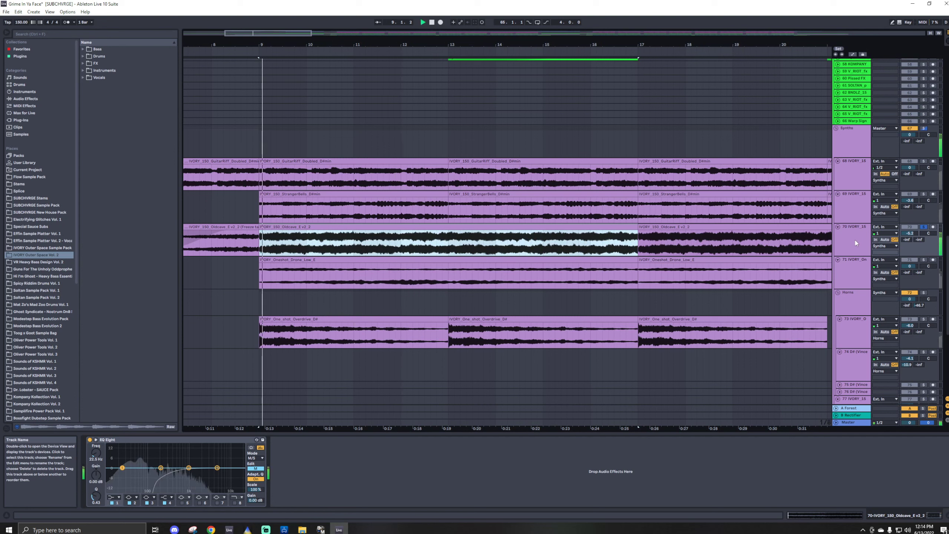
left_click(855, 240)
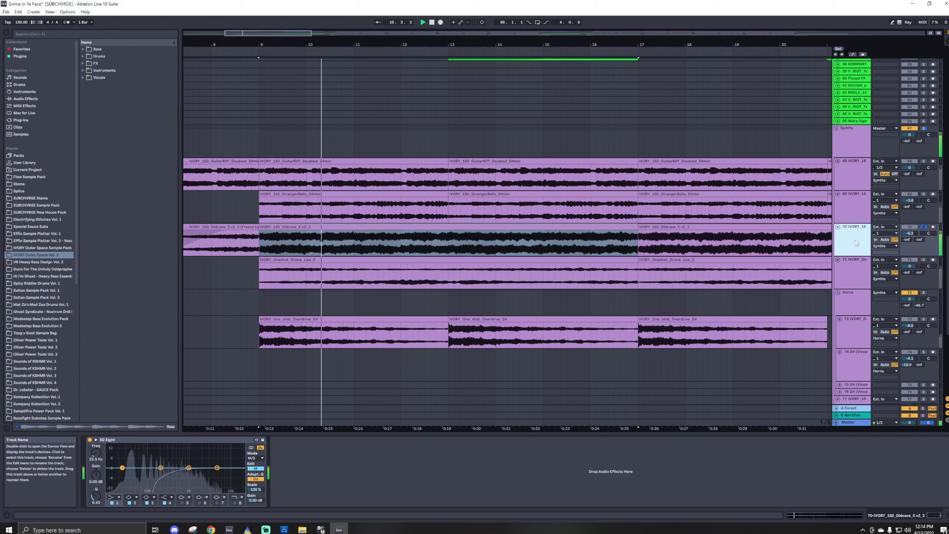
left_click(90, 440)
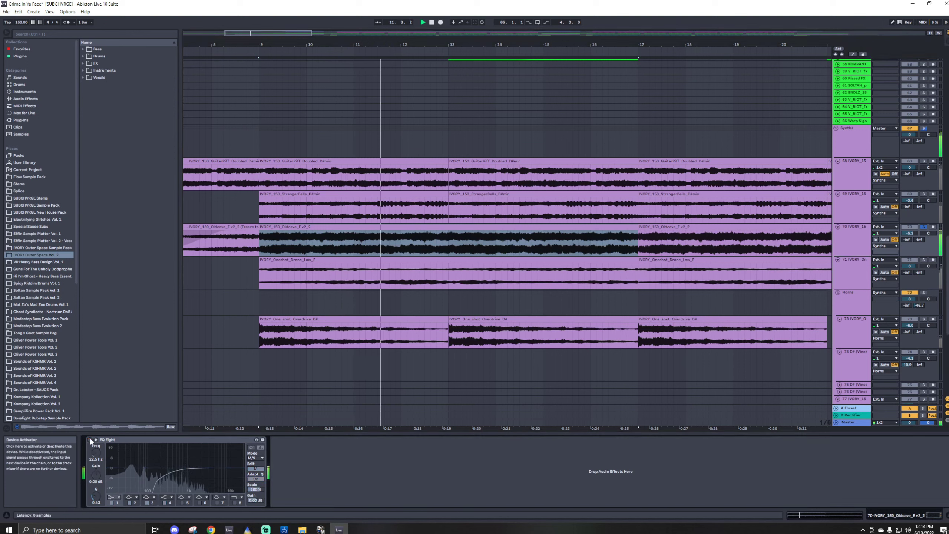
left_click(256, 468)
left_click(155, 481)
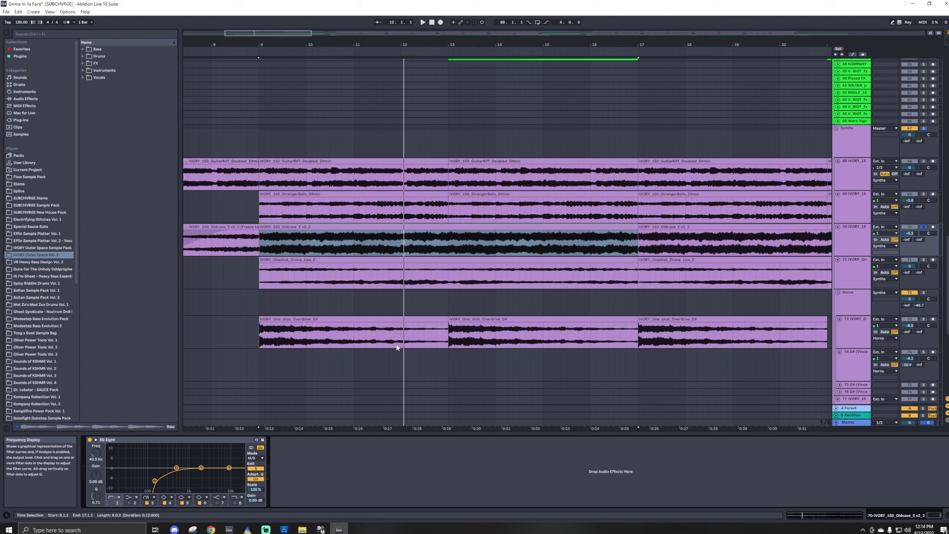
Play the guitar riff and Oldcave soloed together, and audition the Overdrive one-shot in the Horns group alone with its devices shown
left_click(925, 162)
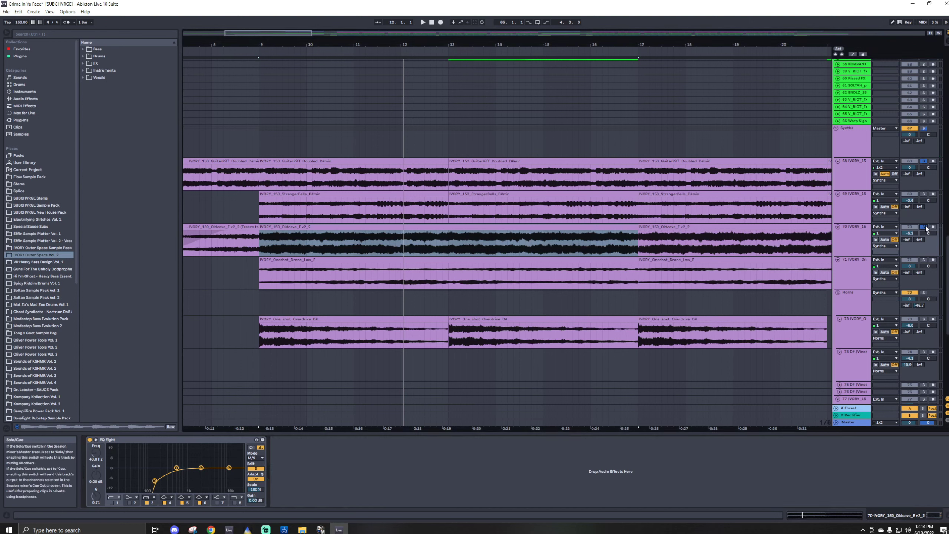
key("space")
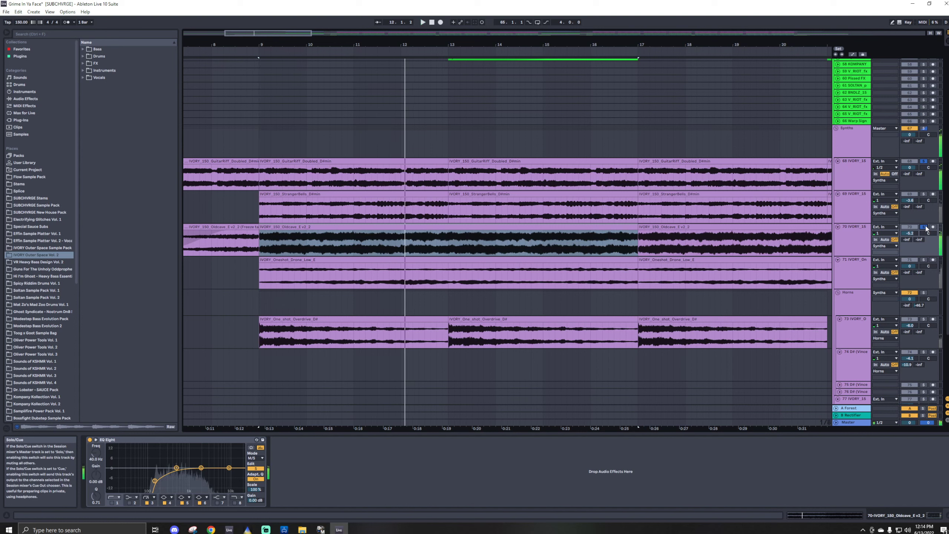
left_click(924, 319)
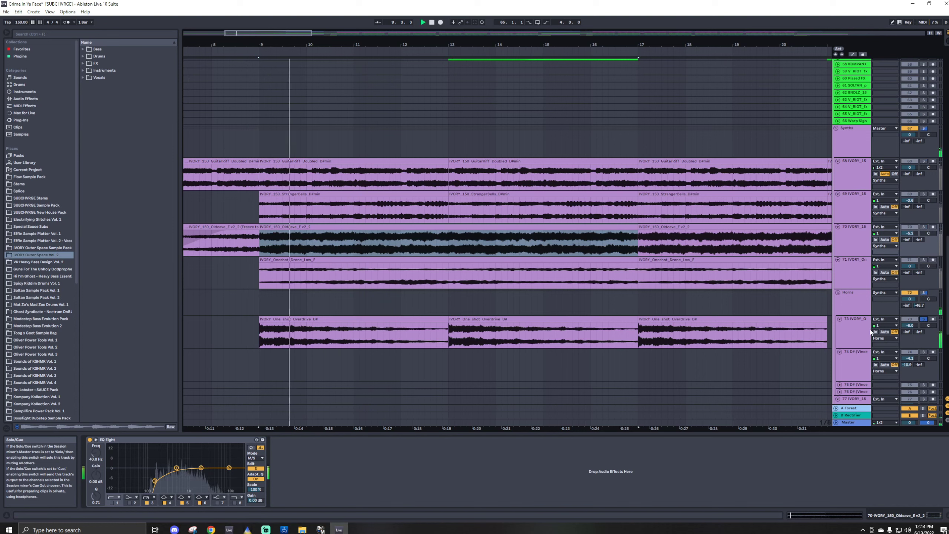
left_click(848, 331)
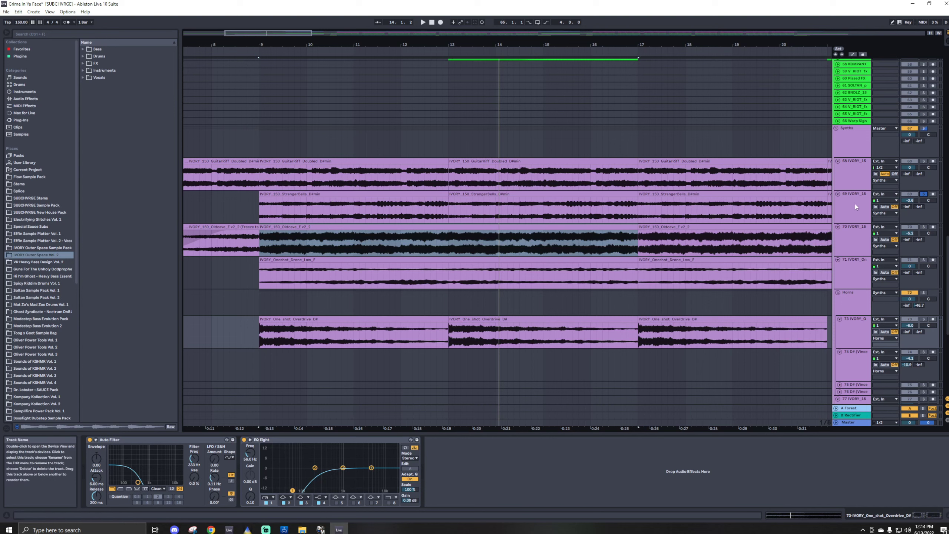
Play the soloed StrangerBells clip from bar 9, and switch the solo to the low drone one-shot track and play that from bar 9
left_click(312, 194)
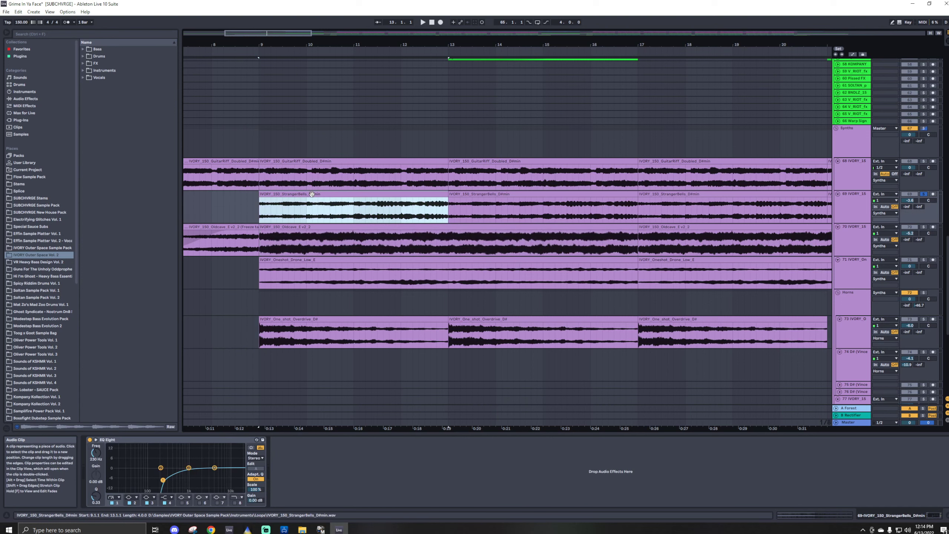
key("space")
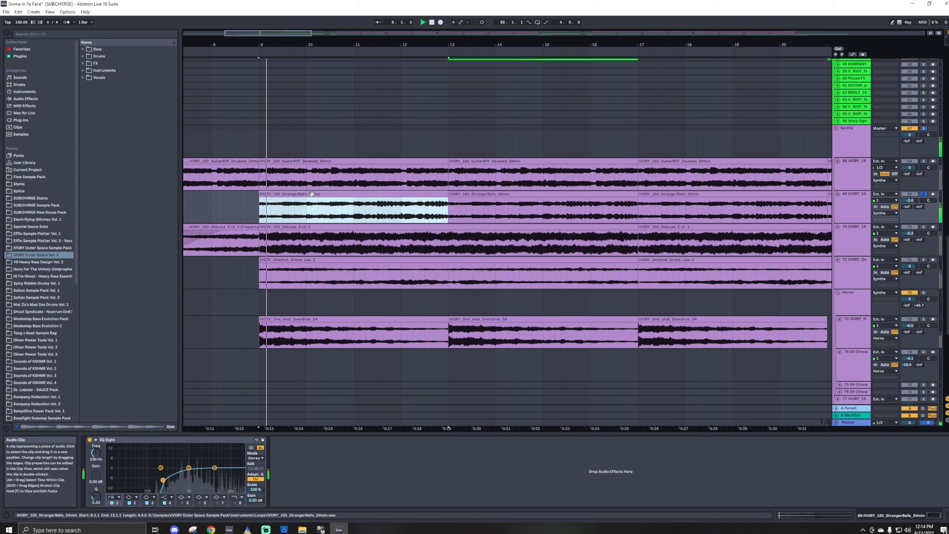
left_click(923, 259)
key("space")
key("space")
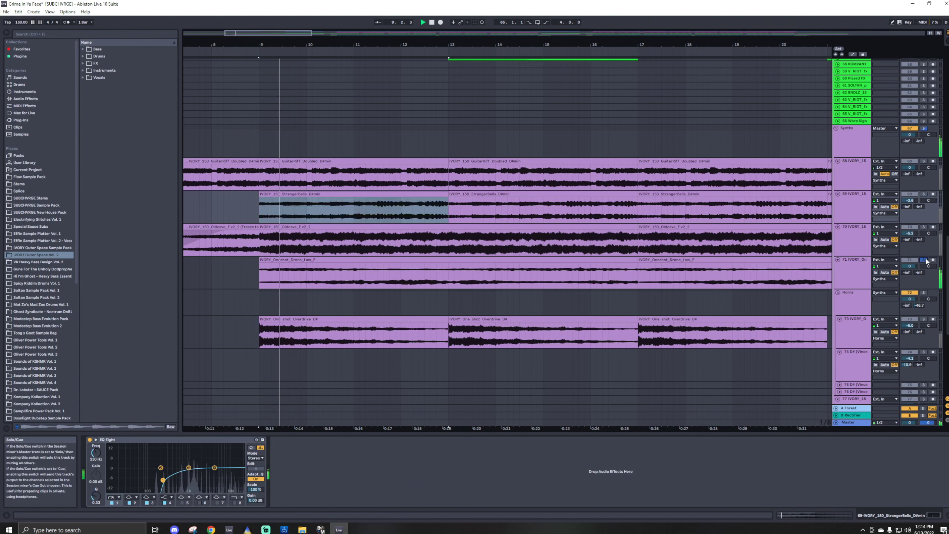
Stop the drone playback, solo the whole Synths group, and play it from bar 14
key("space")
scroll(395, 212, "down", 6)
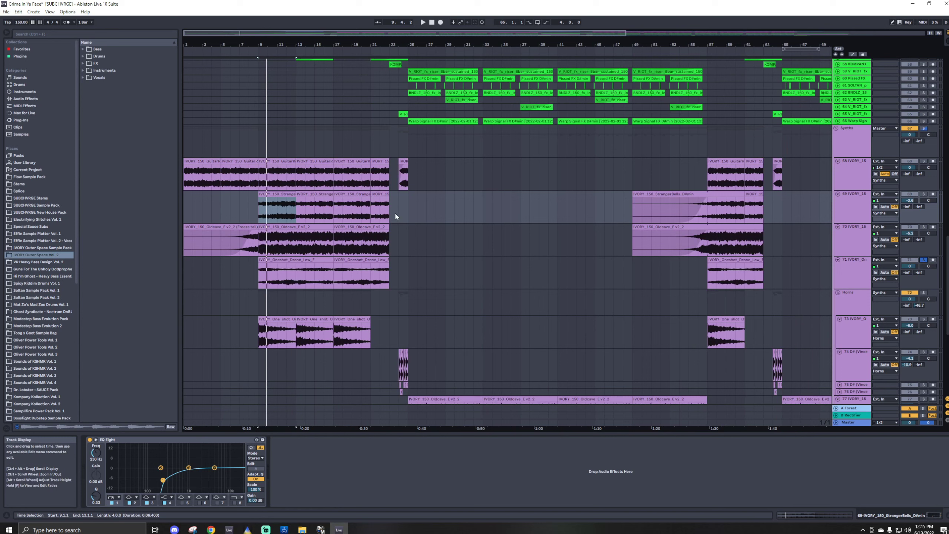
right_click(303, 146)
key("Escape")
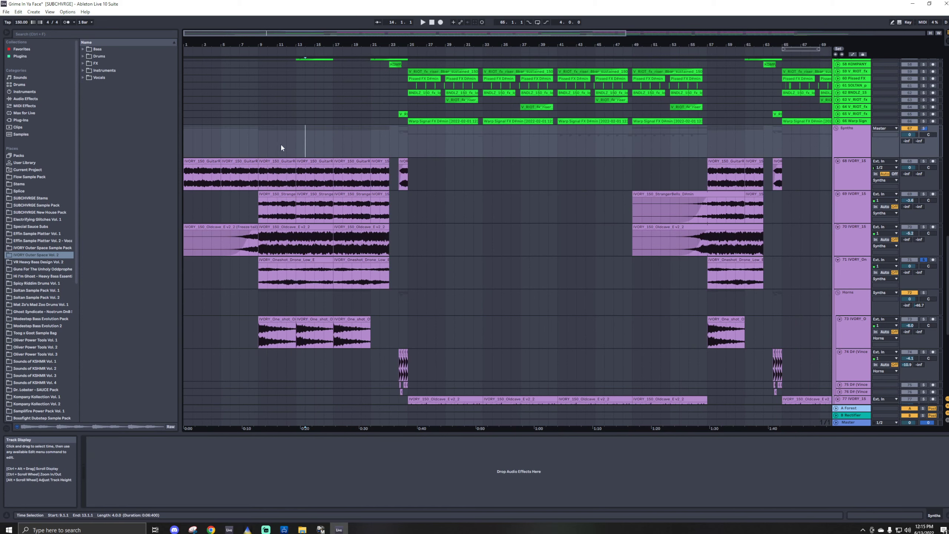
left_click(923, 129)
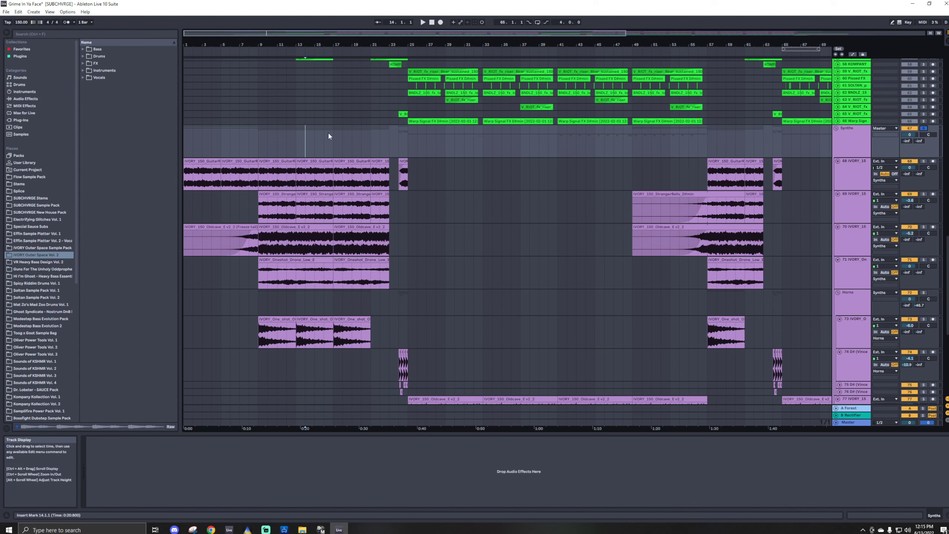
key("space")
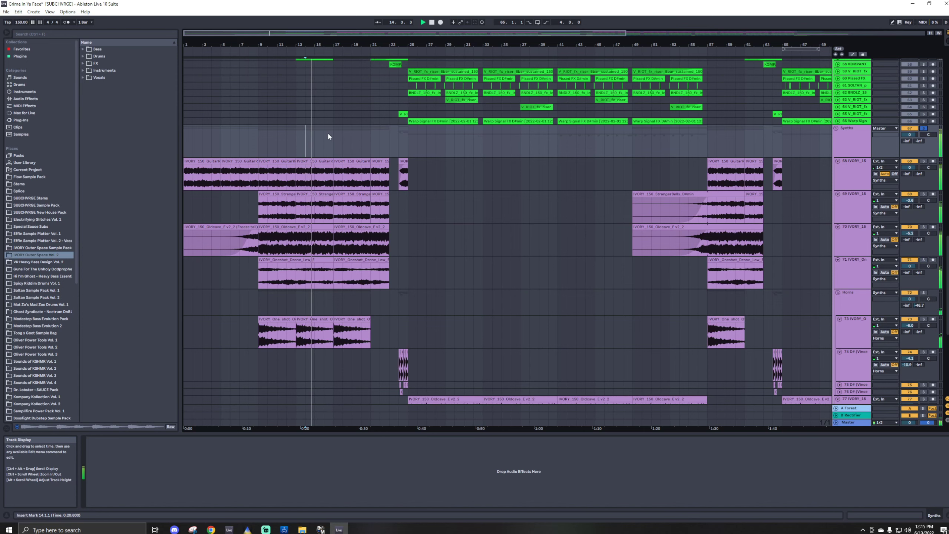
scroll(328, 135, "down", 2)
key("space")
Play the soloed Synths group from bar 34 through the short section before the drop
scroll(328, 133, "down", 6)
left_click(258, 298)
scroll(378, 149, "up", 7)
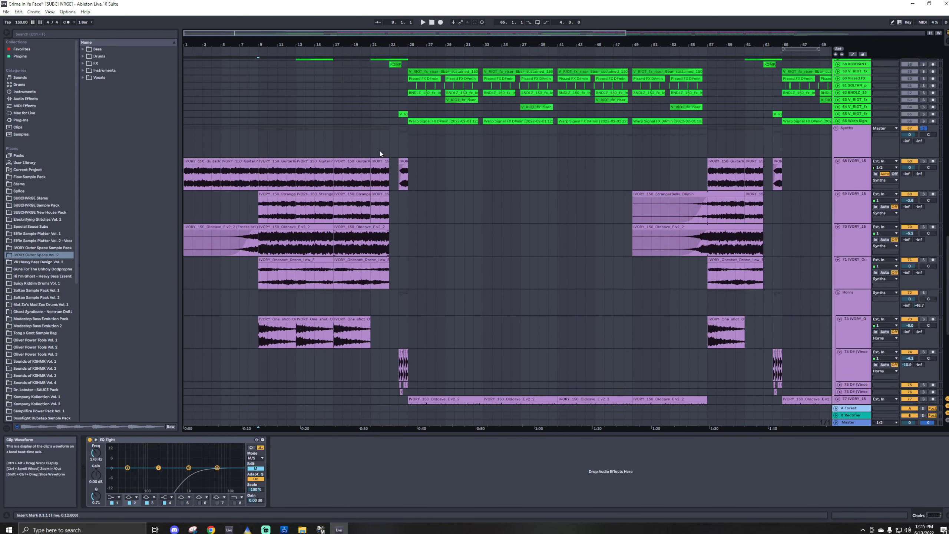
scroll(375, 161, "down", 11)
scroll(385, 172, "up", 9)
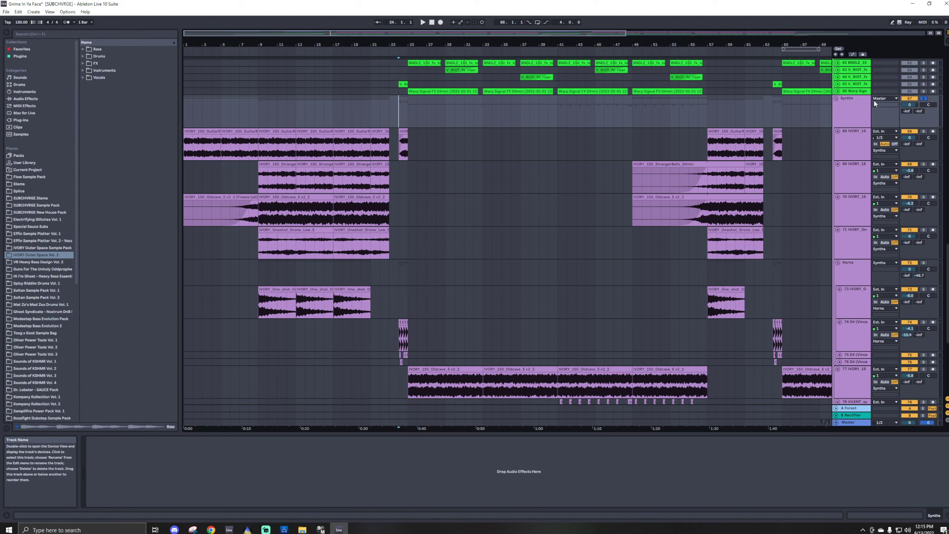
key("space")
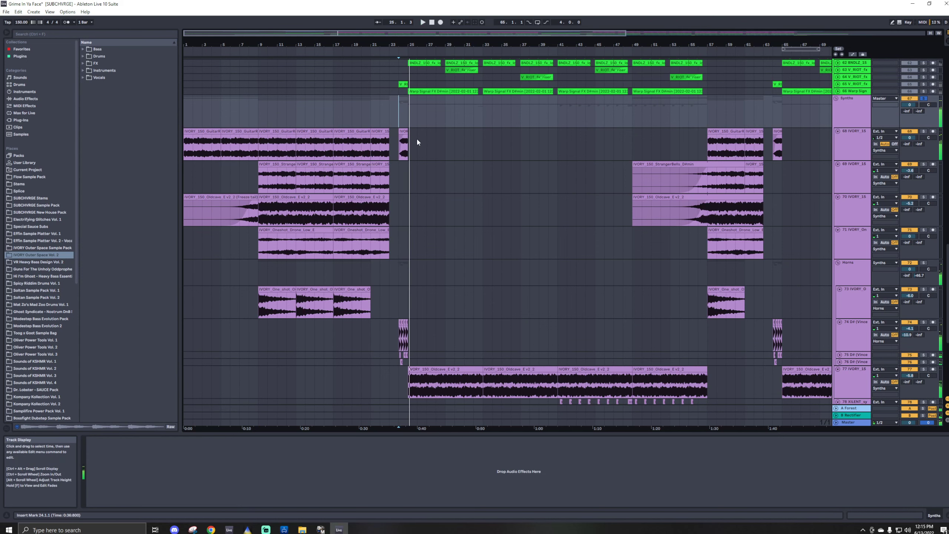
scroll(399, 150, "up", 4)
Replay the Synths group from the guitar riff clip at bar 34, and unfold the two collapsed D# horn tracks
left_click(399, 151)
scroll(403, 322, "up", 4)
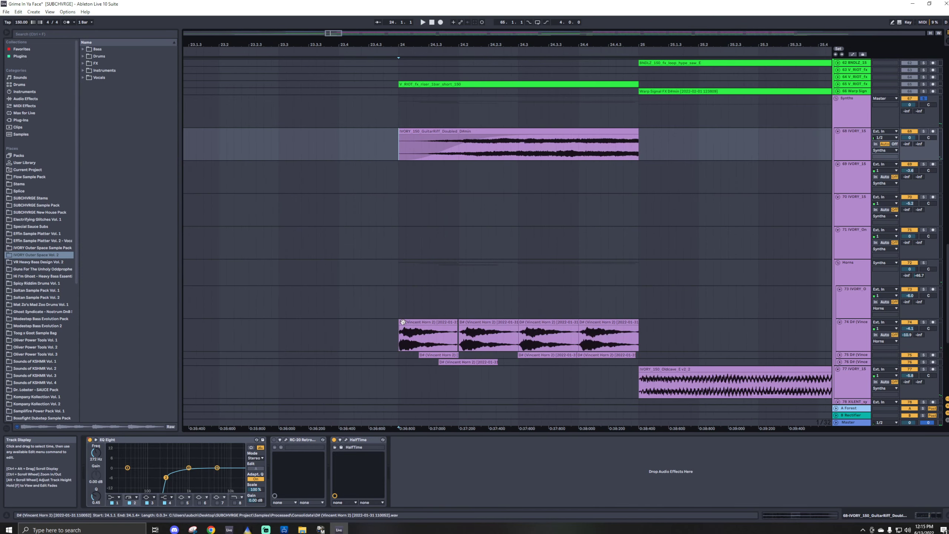
key("space")
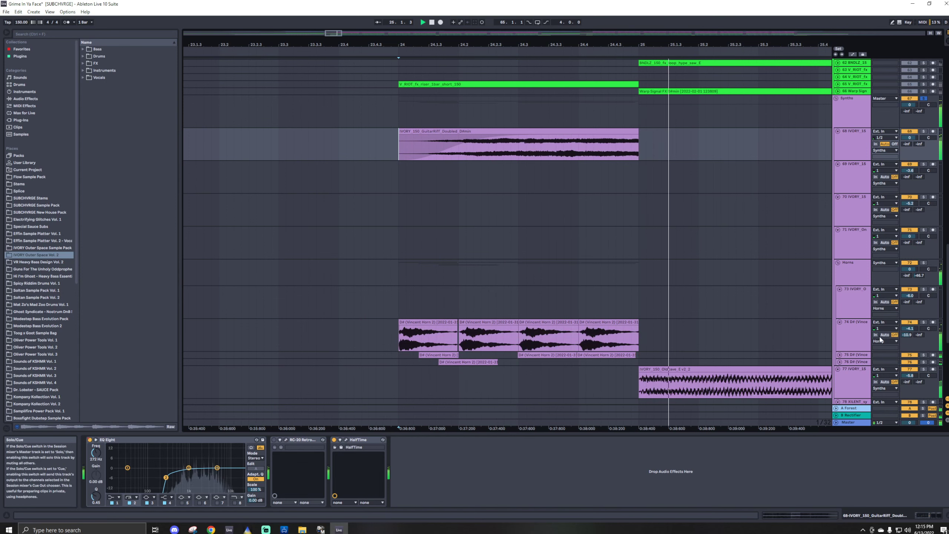
left_click(840, 355)
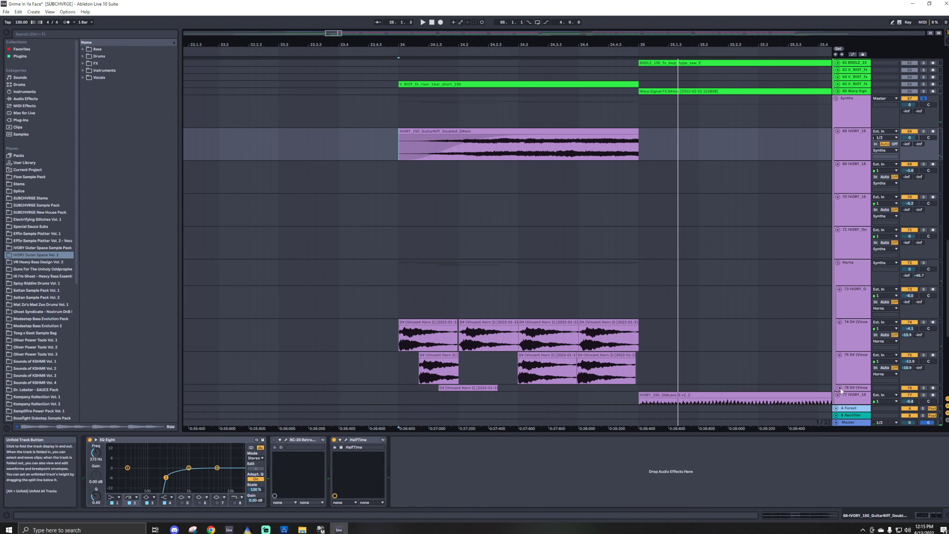
left_click(840, 388)
scroll(422, 349, "up", 4)
scroll(383, 350, "down", 4)
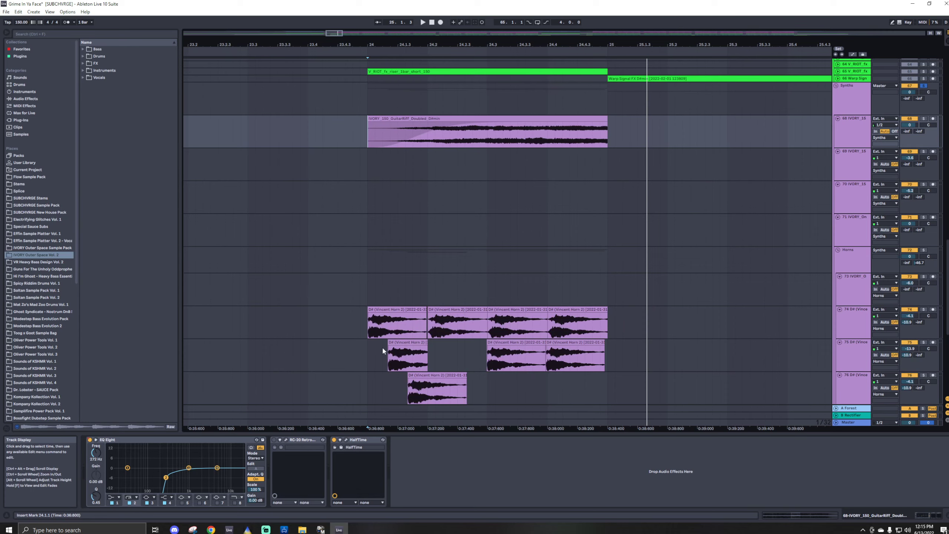
scroll(383, 350, "down", 3)
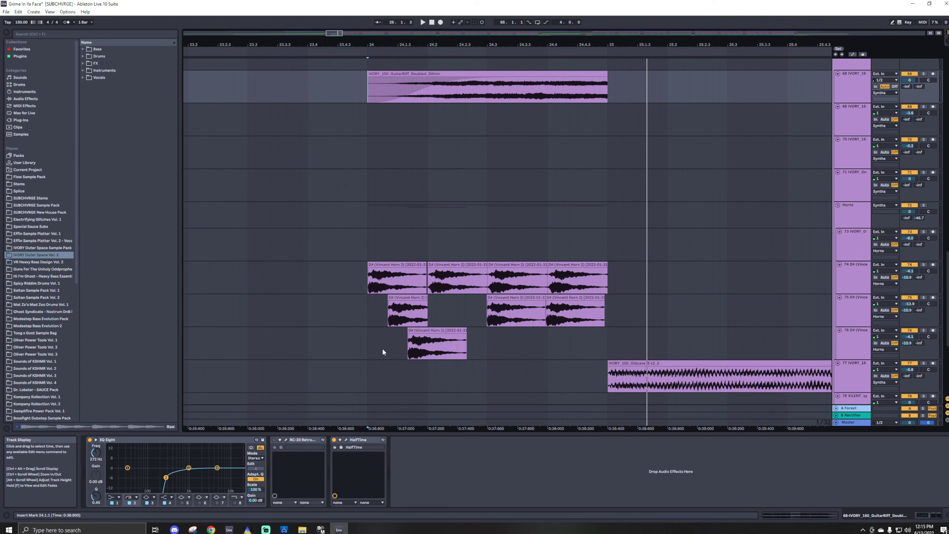
Solo the three D# horn tracks together and play their clips from bar 34
left_click(924, 265)
left_click(924, 298, "ctrl")
left_click(925, 330, "ctrl")
key("space")
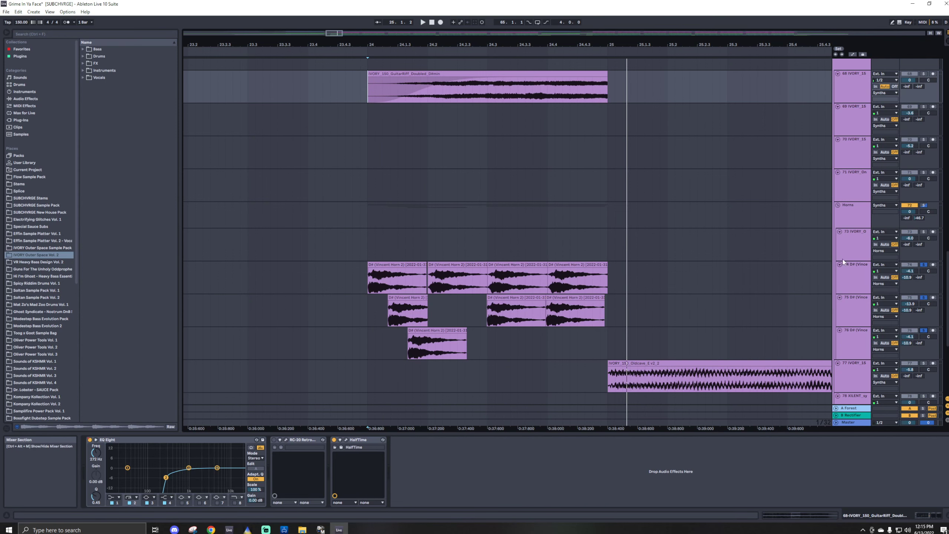
Select the guitar riff clip in bar 34, solo its track, and play it
scroll(492, 202, "up", 3)
left_click(439, 164)
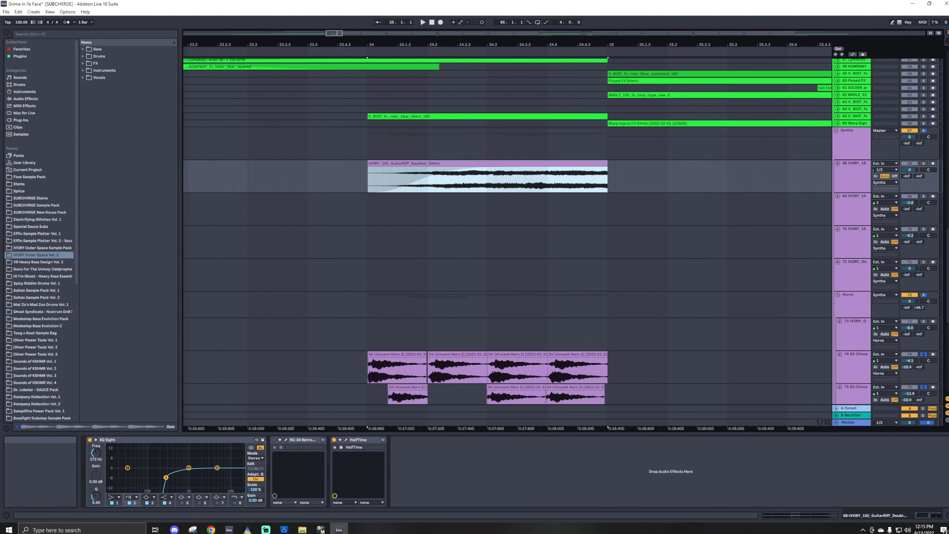
left_click(924, 164)
key("space")
Solo the Choirs group, play it from bar 9, and unfold its first MODE_BE2 choir track
scroll(574, 192, "down", 10)
scroll(316, 275, "down", 10)
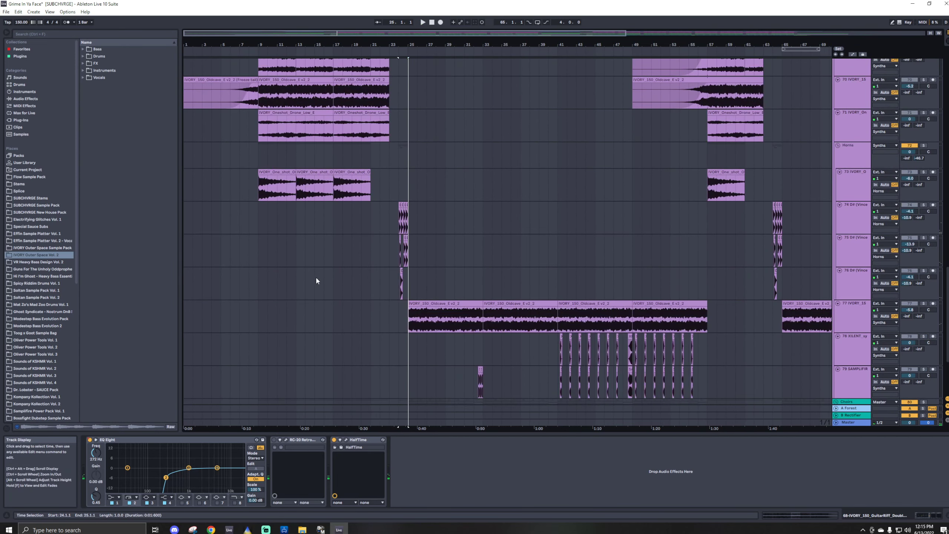
left_click(257, 291)
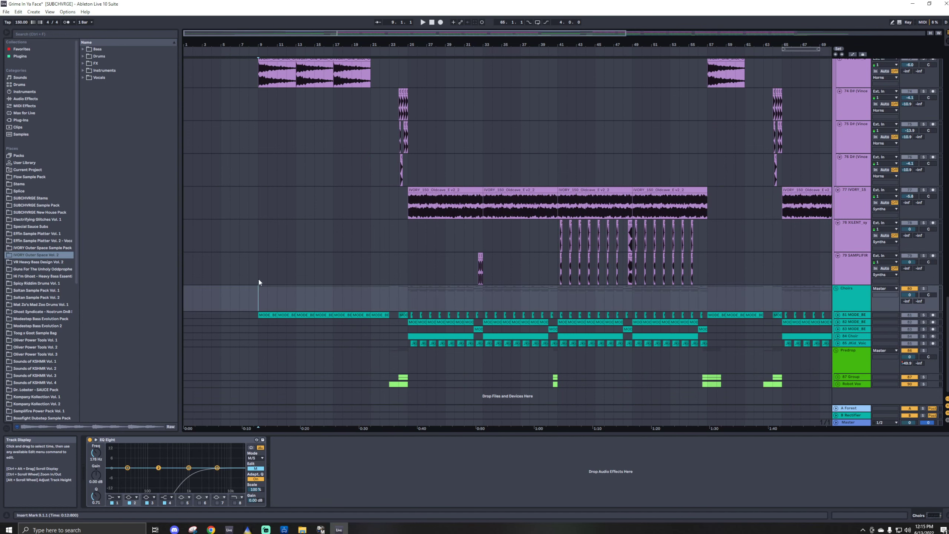
key("space")
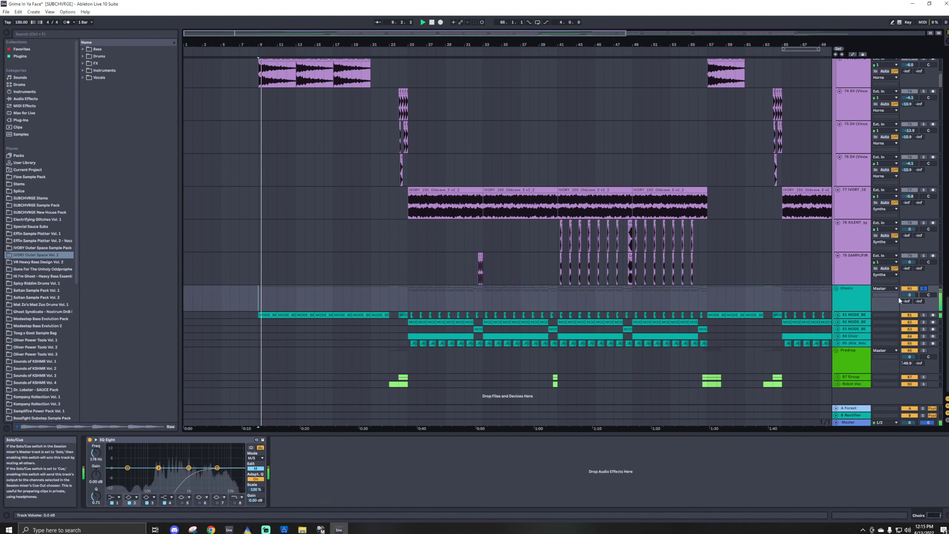
left_click(838, 315)
scroll(260, 324, "up", 5)
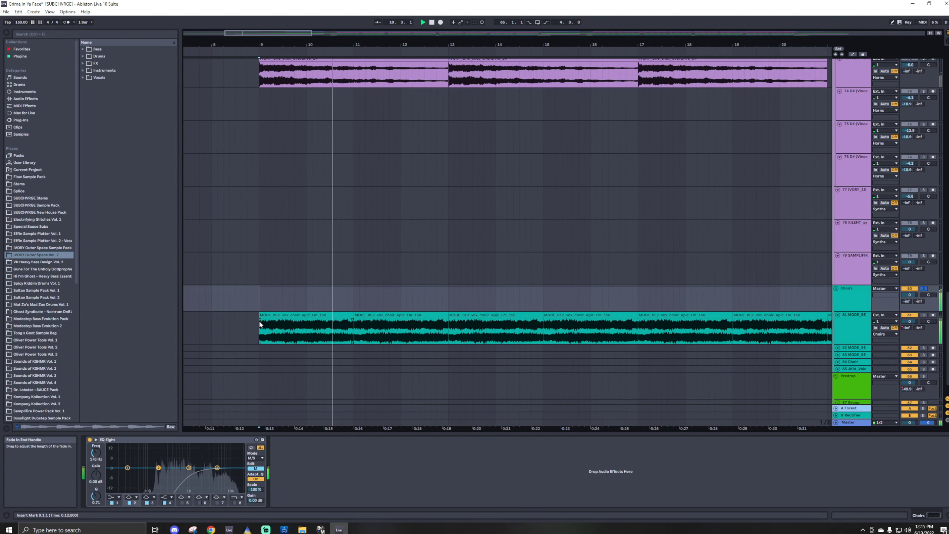
Show the first choir track's devices, inspect the sample properties of its clip at bar 9, and return to the devices
left_click(850, 320)
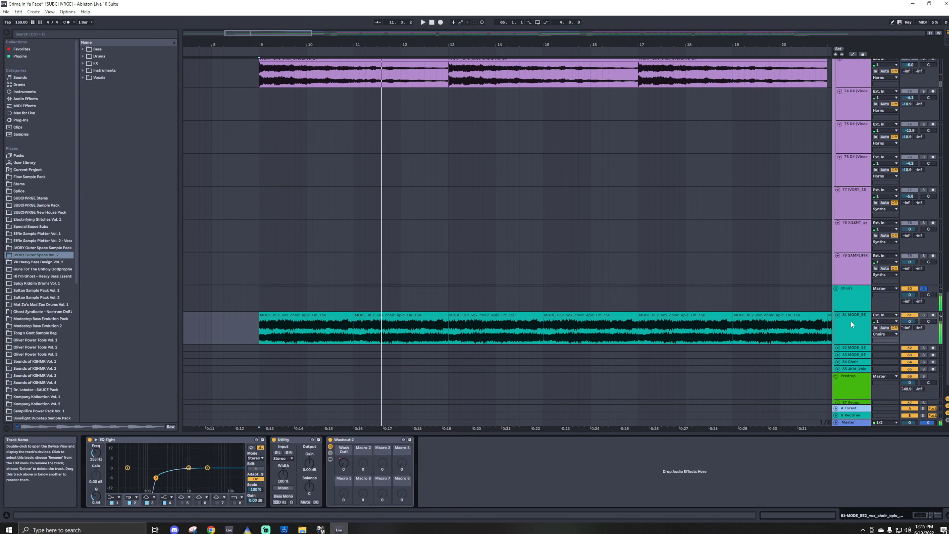
left_click(303, 315)
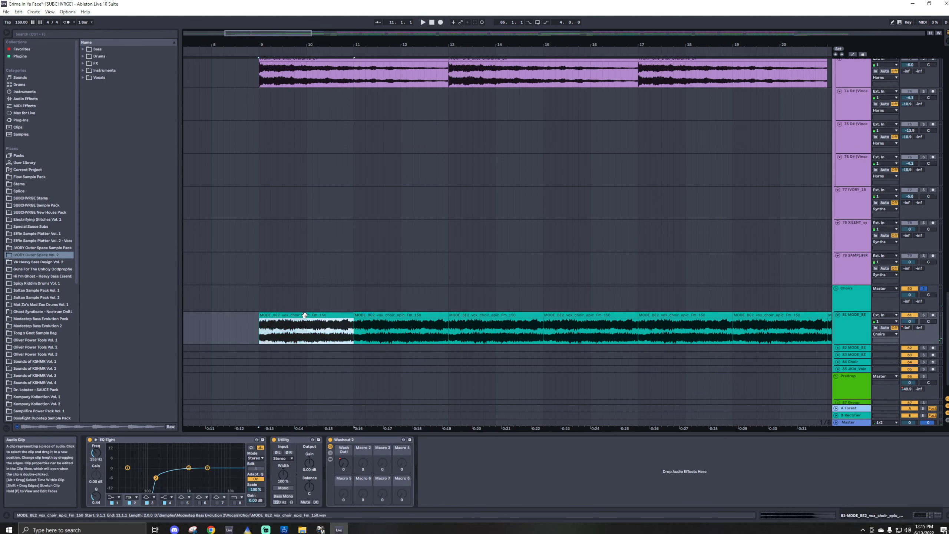
right_click(304, 315)
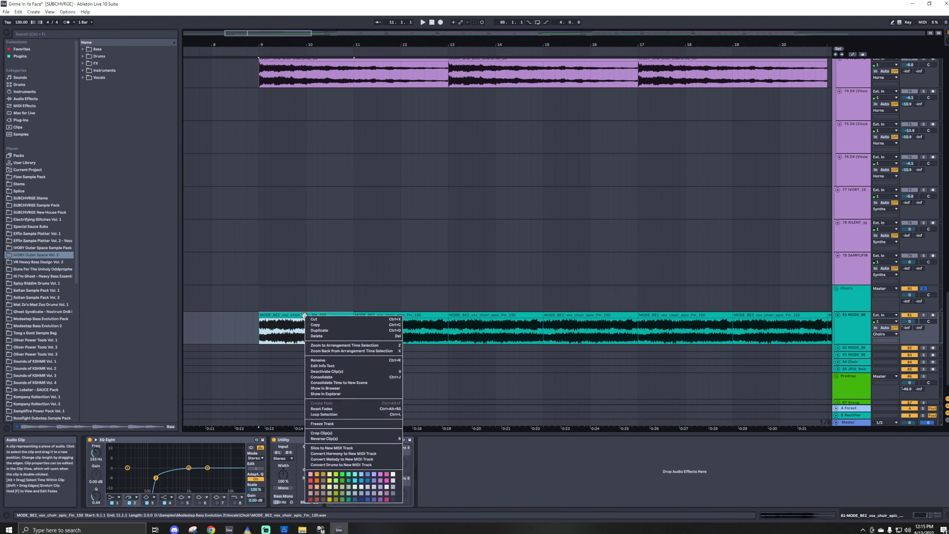
left_click(279, 315)
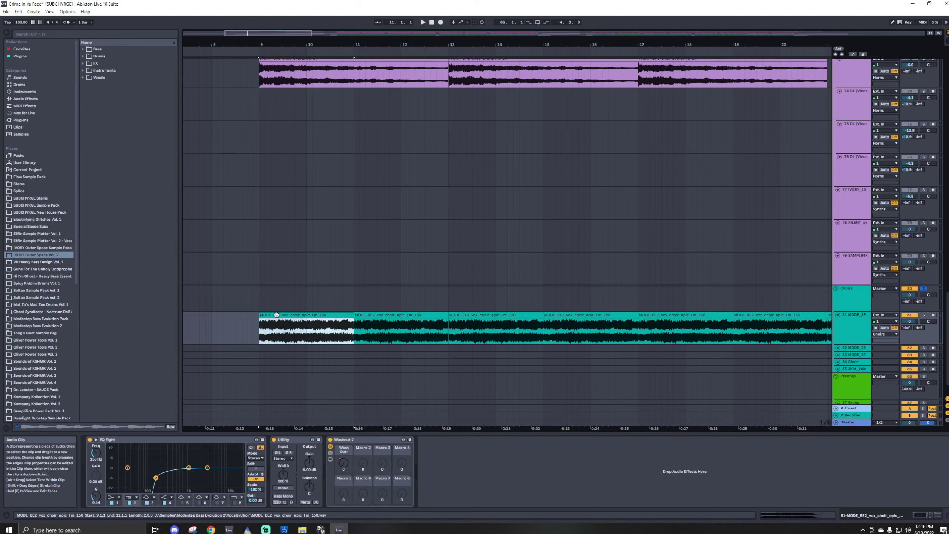
double_click(277, 315)
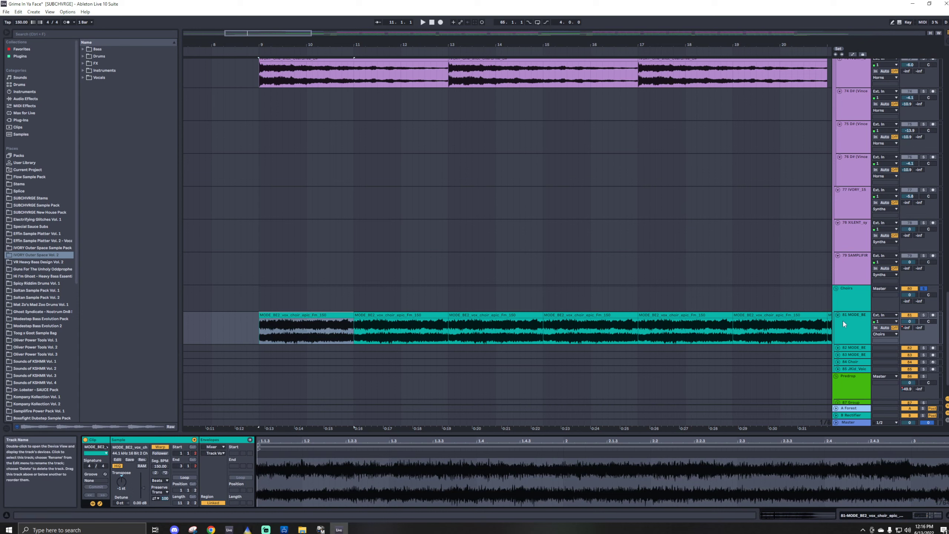
key("shift+Tab")
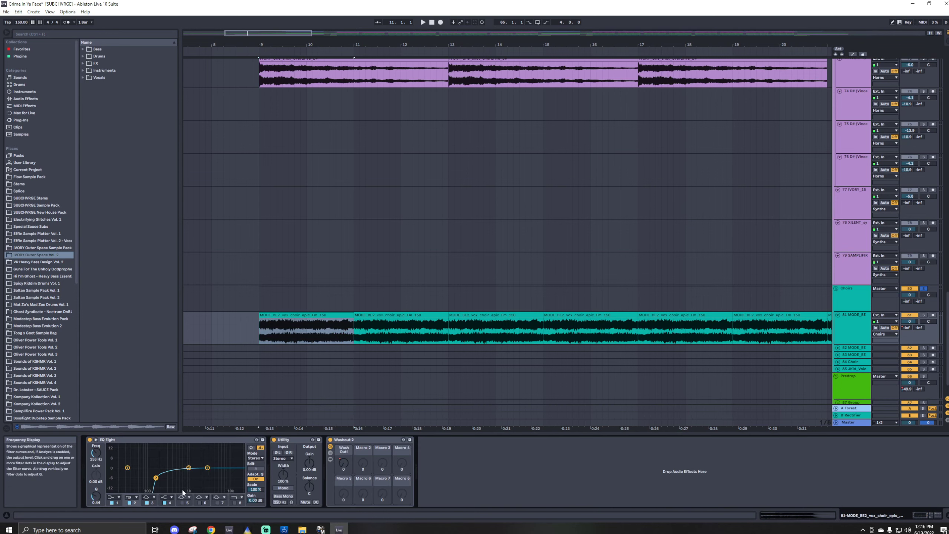
Show the automation of the choir track's Washout 2 Wash Out macro across the whole arrangement, and hide the automation again
left_click(347, 460)
key("a")
scroll(335, 302, "down", 8)
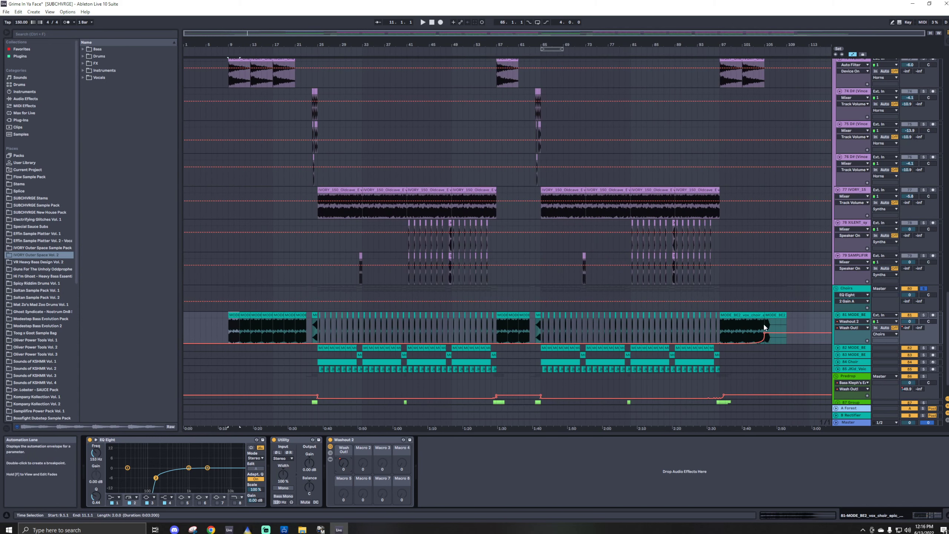
left_click(803, 329)
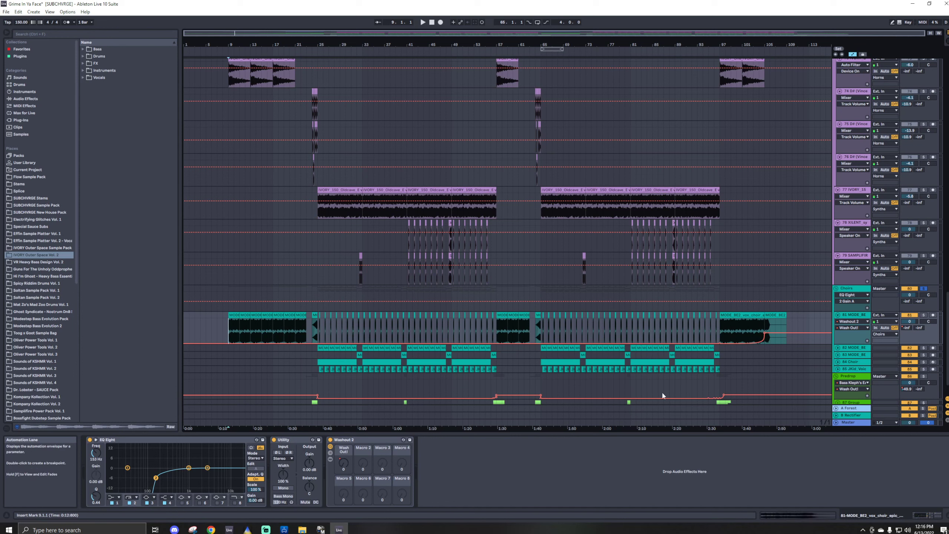
key("a")
Play the soloed Choirs group once more from bar 9, viewing the choir clips closer
left_click(225, 297)
key("space")
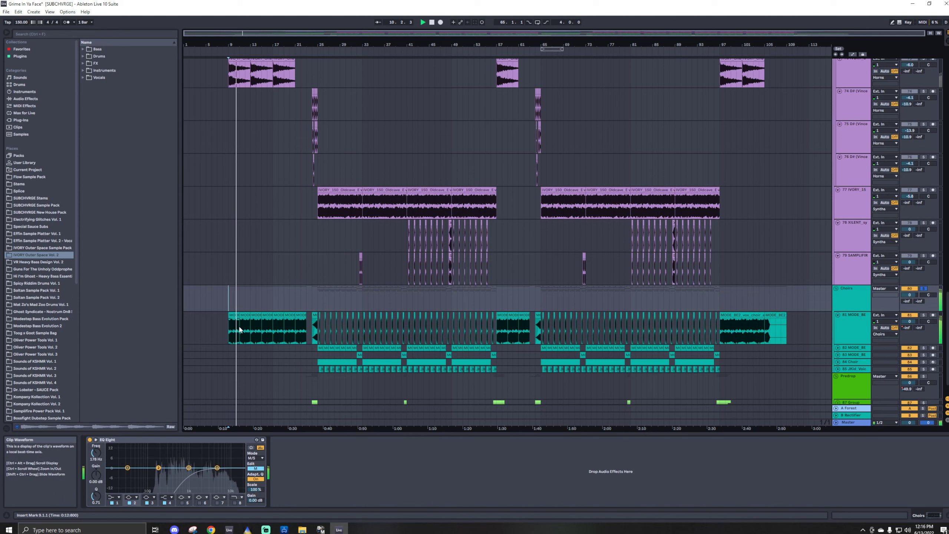
scroll(233, 329, "up", 5)
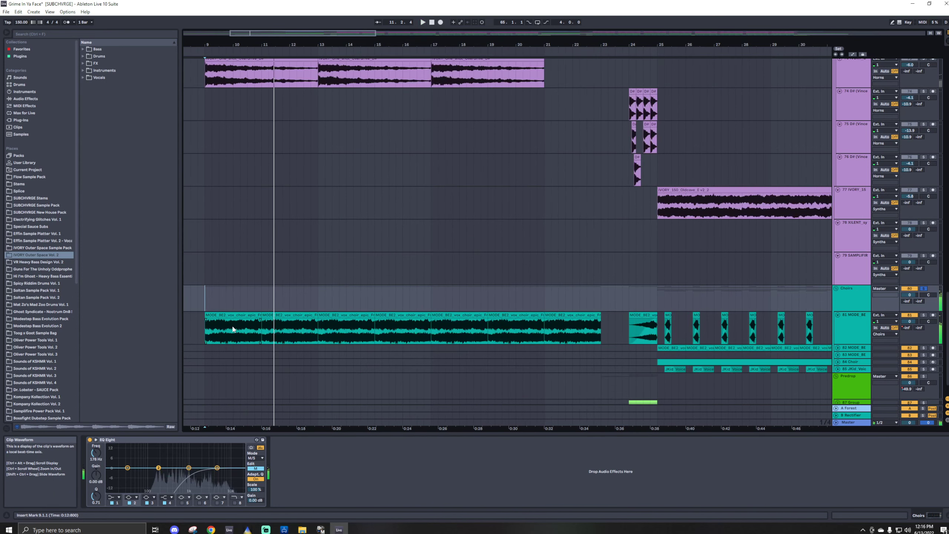
Try extending the first choir clip to about bar 20, play it from bar 13, and undo the extension
left_click(248, 315)
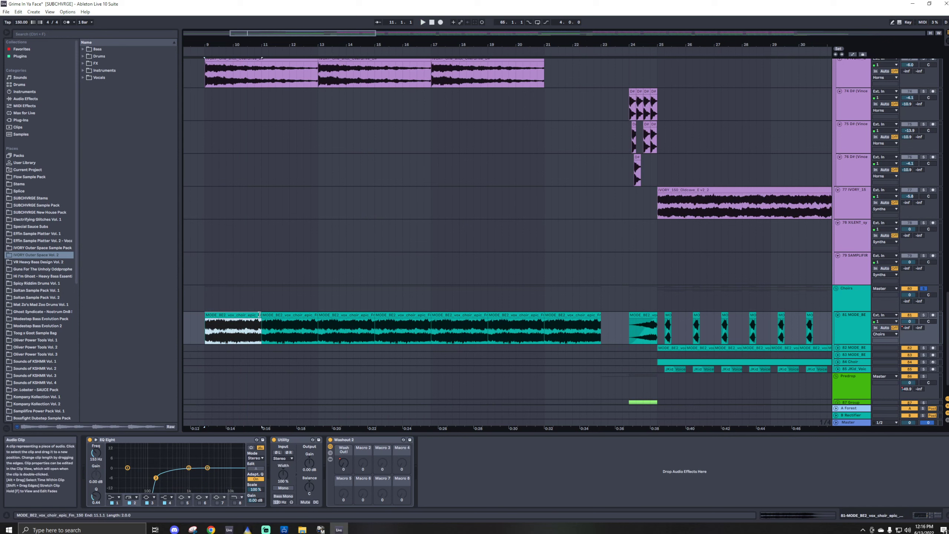
left_click_drag(261, 316, 513, 316)
left_click(325, 294)
key("space")
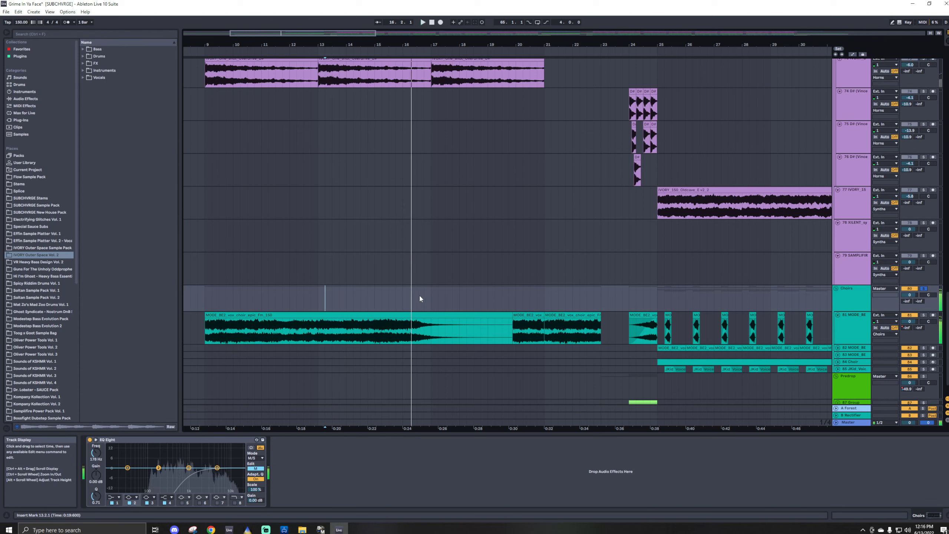
key("ctrl+z")
Select the first choir clip, show the whole arrangement, and switch the solo to the Drums group
left_click(242, 317)
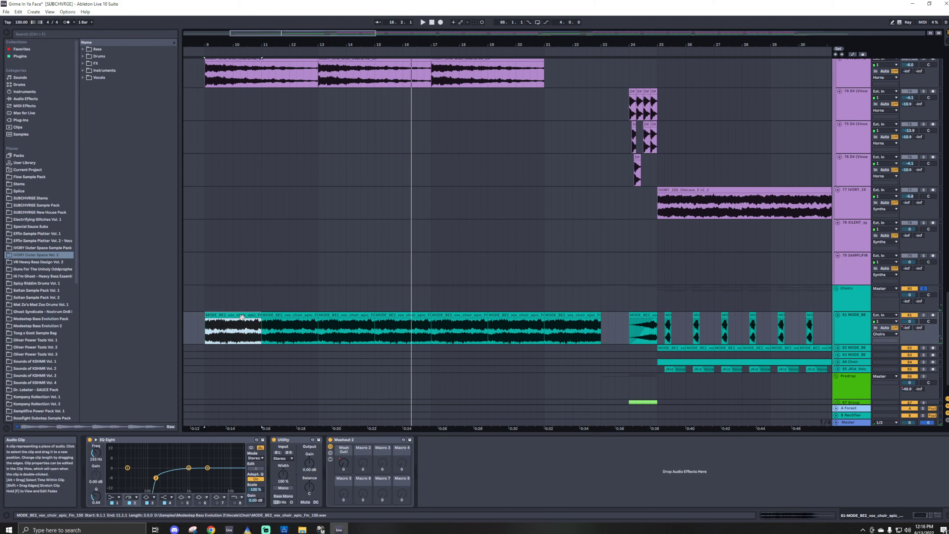
key("w")
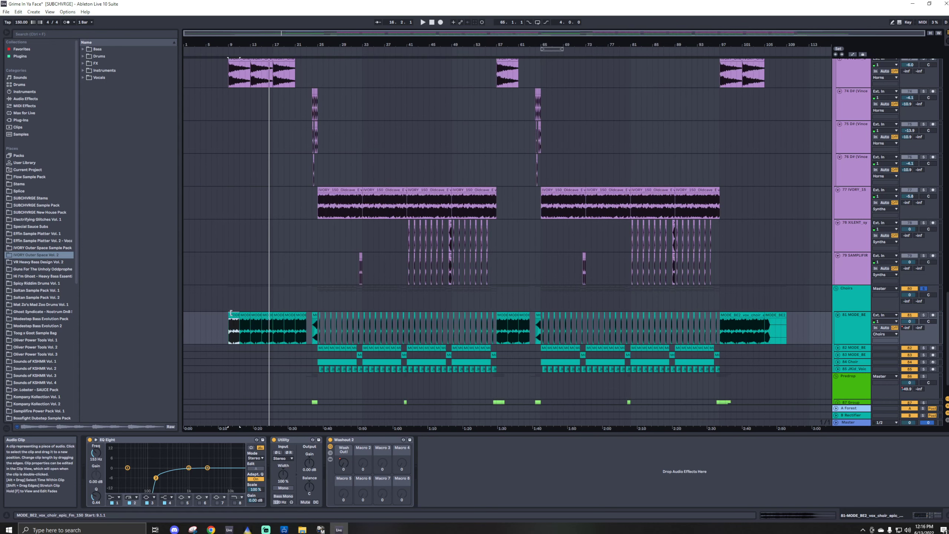
scroll(221, 316, "down", 1)
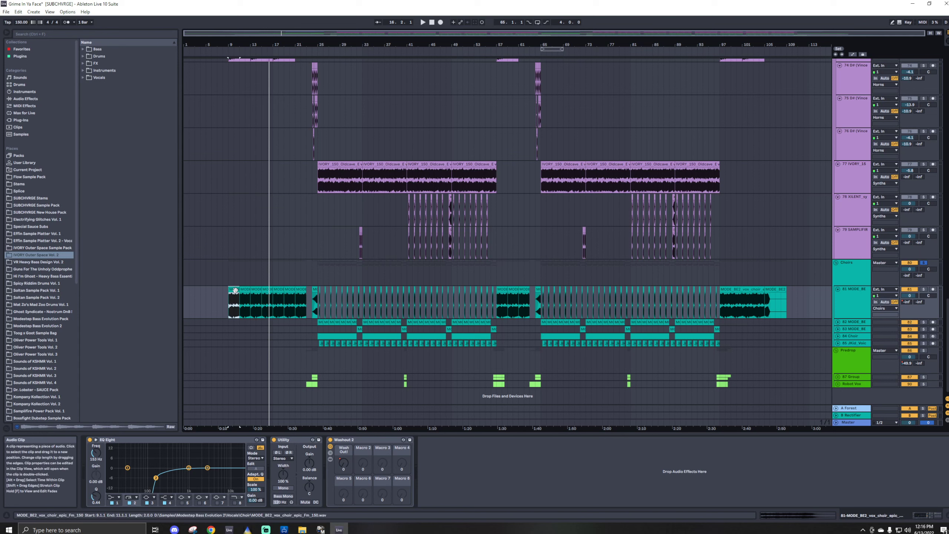
scroll(279, 187, "up", 10)
scroll(279, 187, "up", 15)
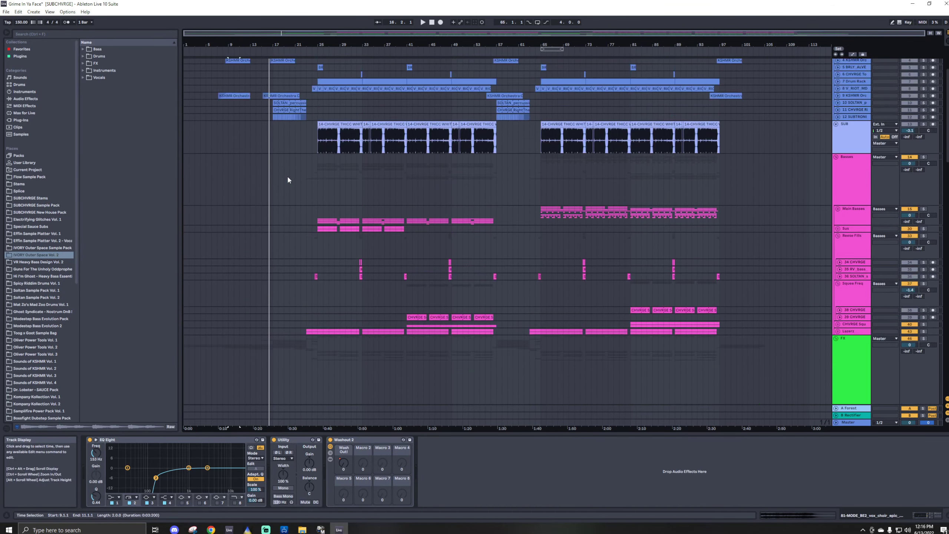
scroll(288, 179, "up", 3)
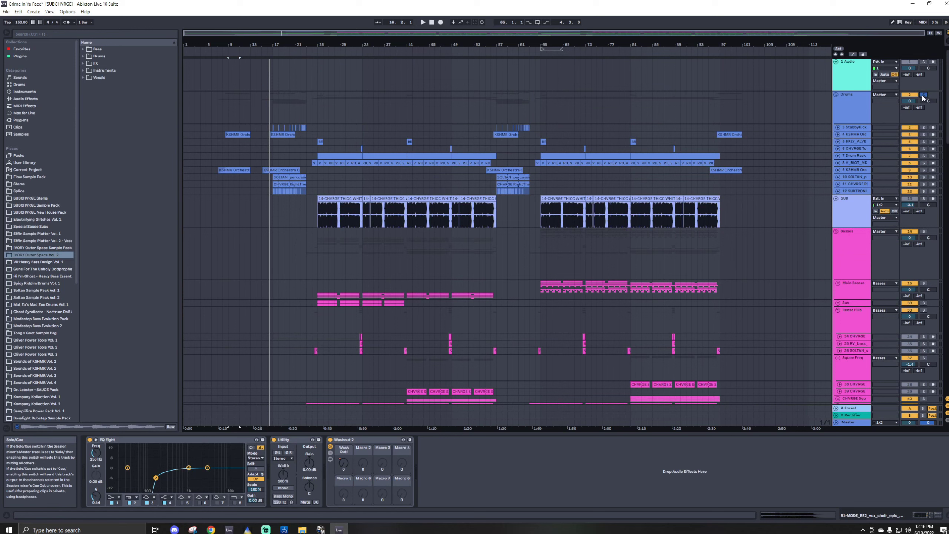
Play the soloed Drums group from bar 7, and again from bar 16 with a closer view of the build-up
left_click(219, 155)
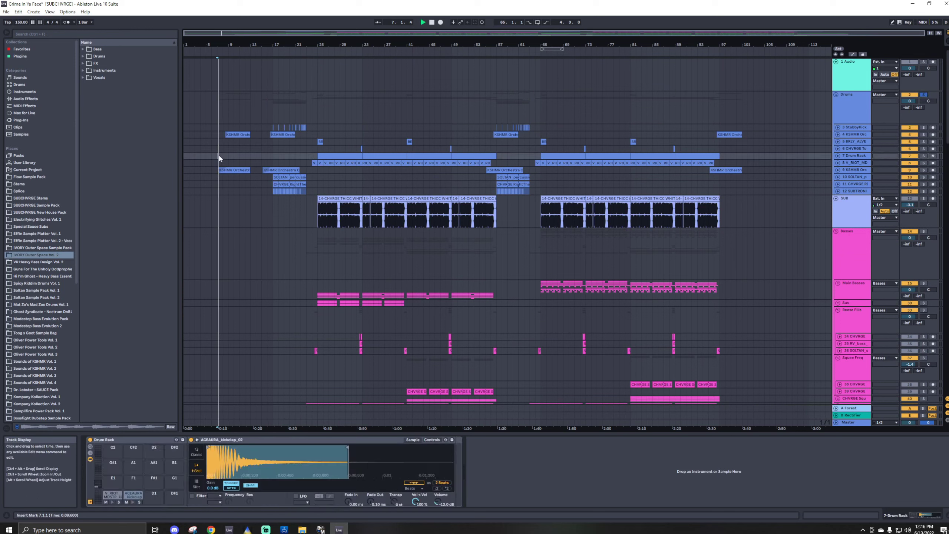
key("space")
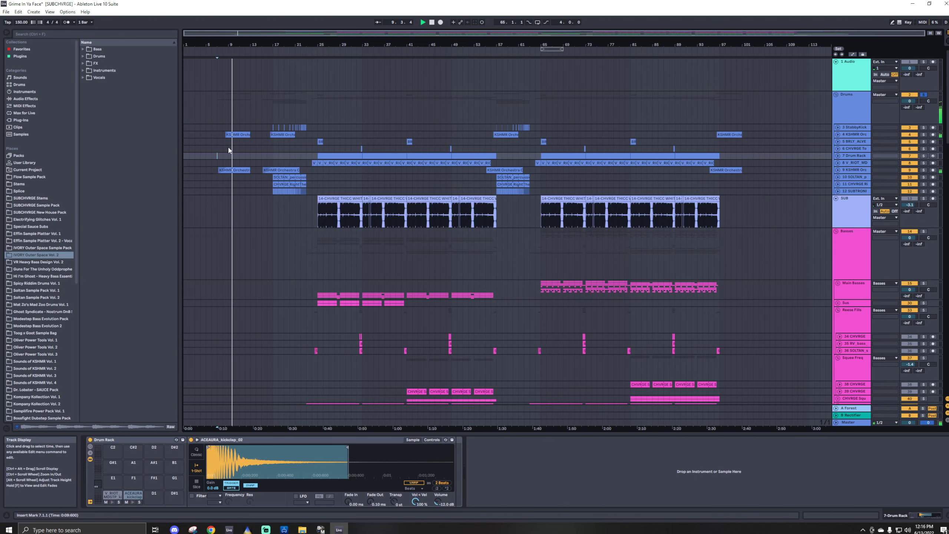
left_click(268, 119)
scroll(272, 119, "up", 5)
left_click(255, 102)
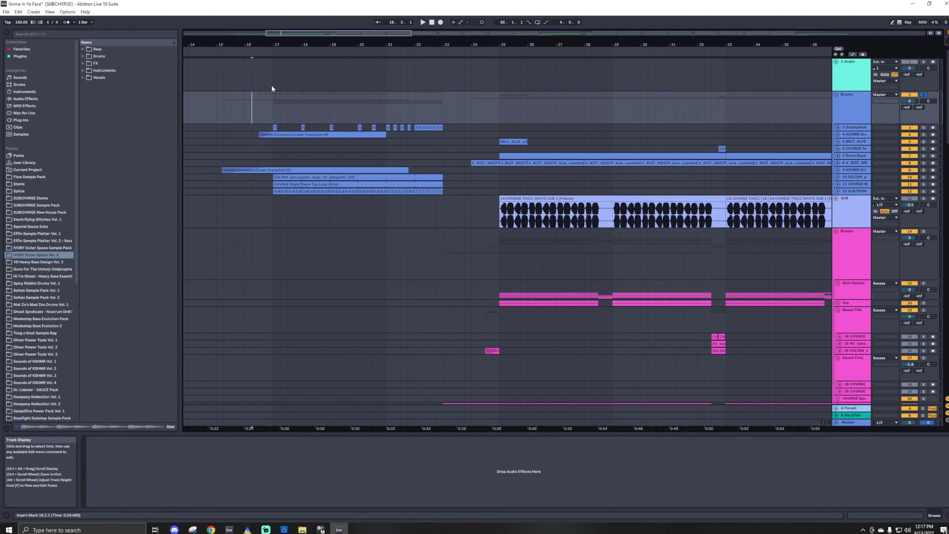
key("space")
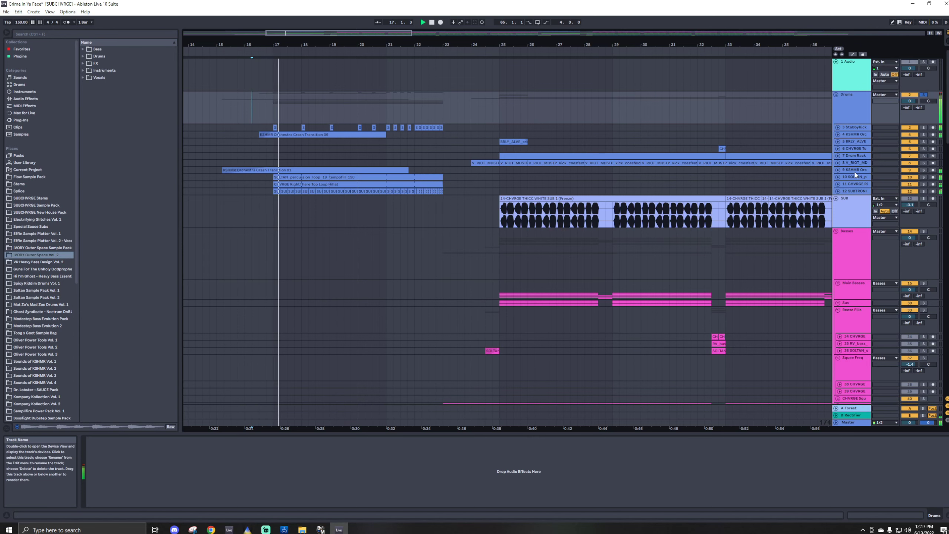
Unfold drum tracks 9 to 12 and play the SOLTAN percussion loop on its own from bar 17
left_click(840, 191)
left_click(839, 191)
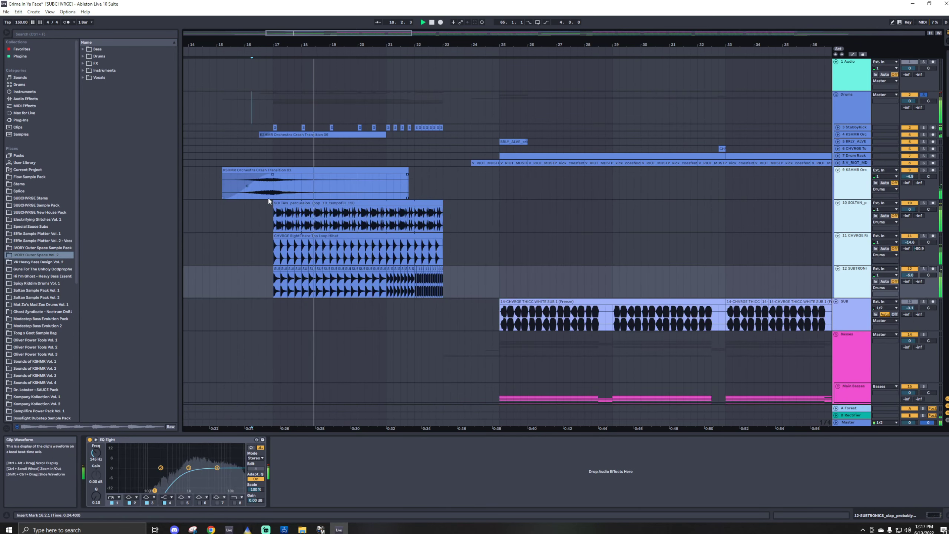
key("space")
left_click(293, 203)
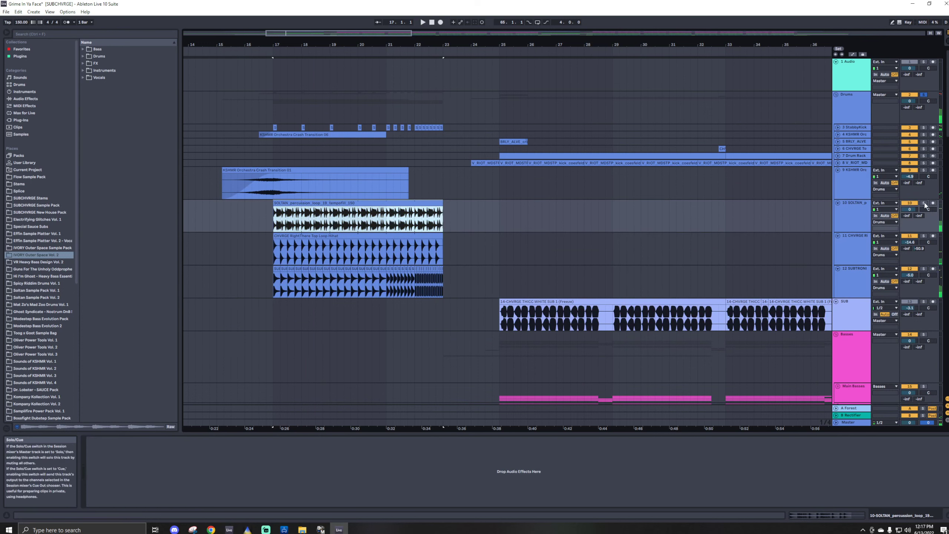
left_click(924, 203)
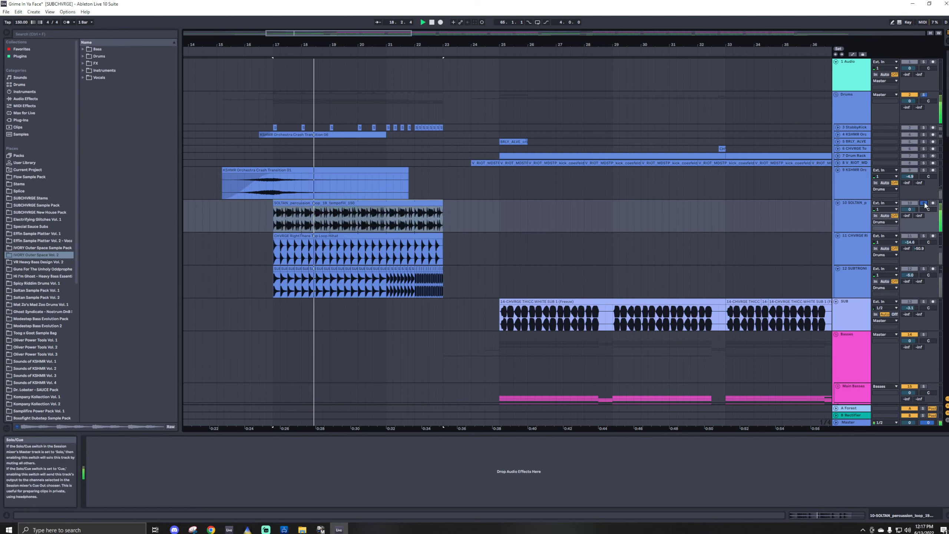
Audition the CHVRGE RightThere top loop and the SUBTRONICS clap track separately from bar 17, and the clap again from bar 21
key("space")
left_click(923, 236)
key("space")
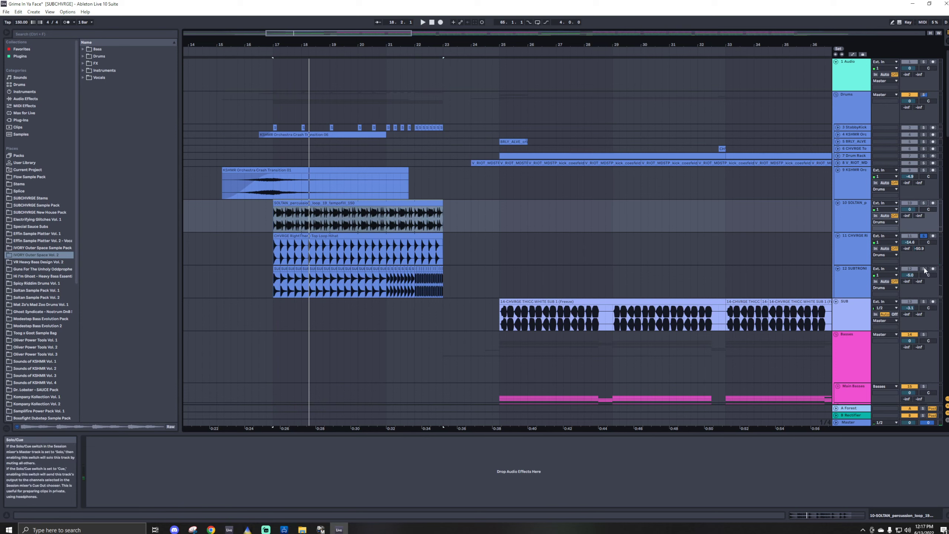
key("space")
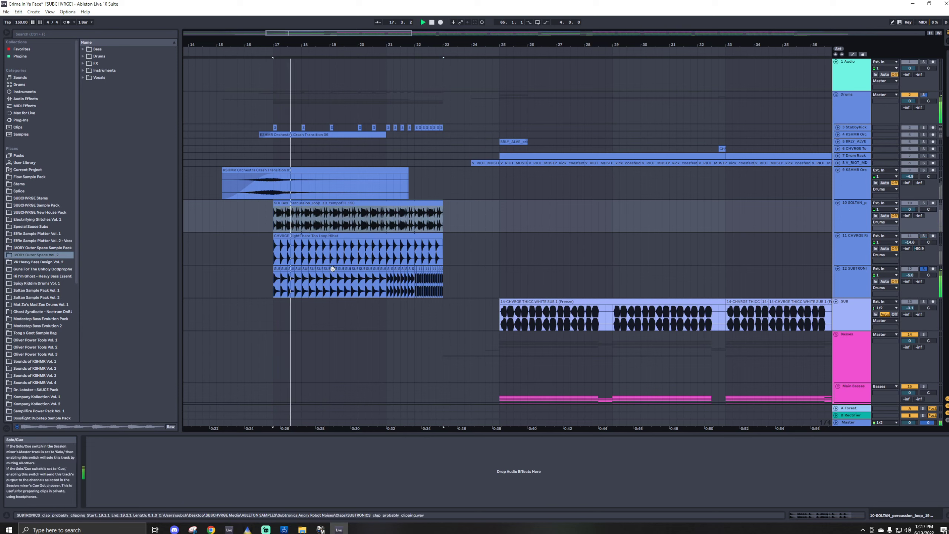
left_click(386, 291)
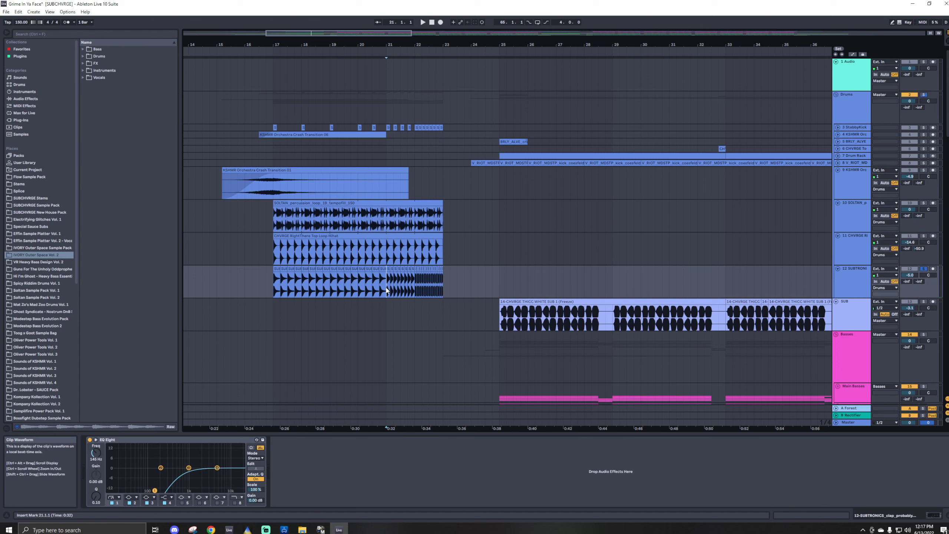
key("space")
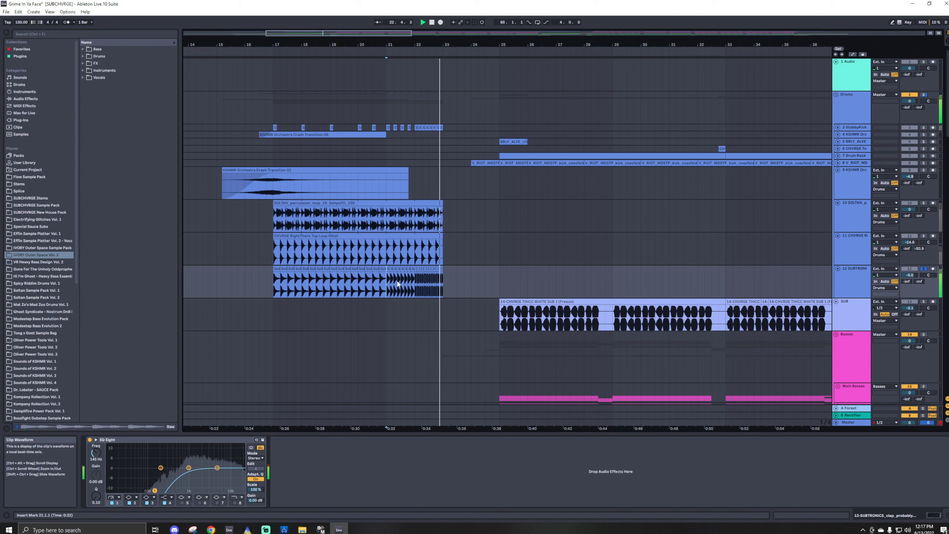
key("space")
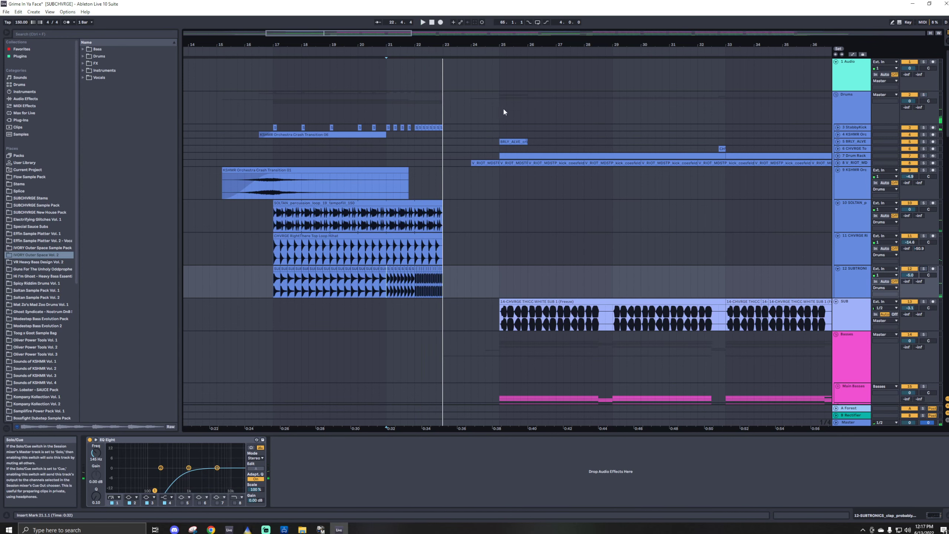
Clear the solo and play the full drop from bar 24, looking through the bass, FX and synth groups of the whole arrangement
left_click(458, 106)
left_click(473, 105)
key("w")
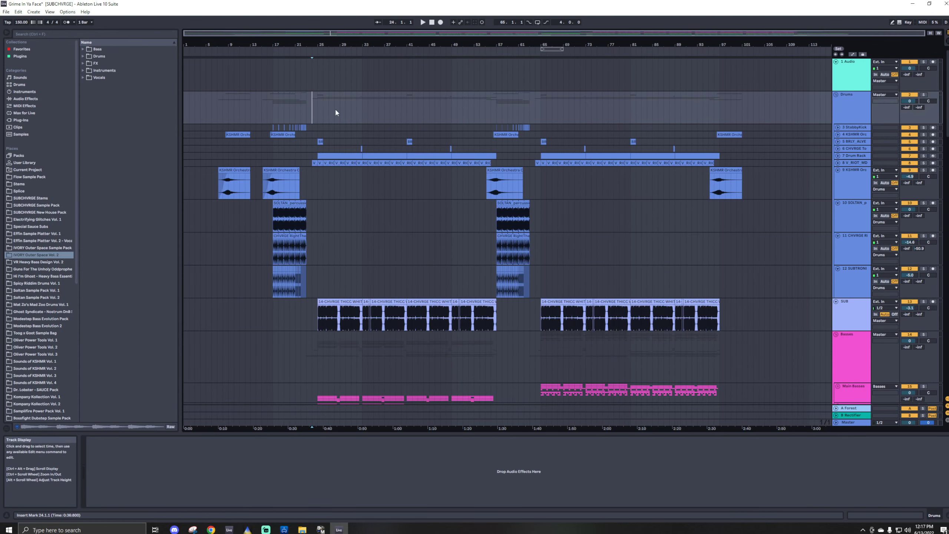
key("space")
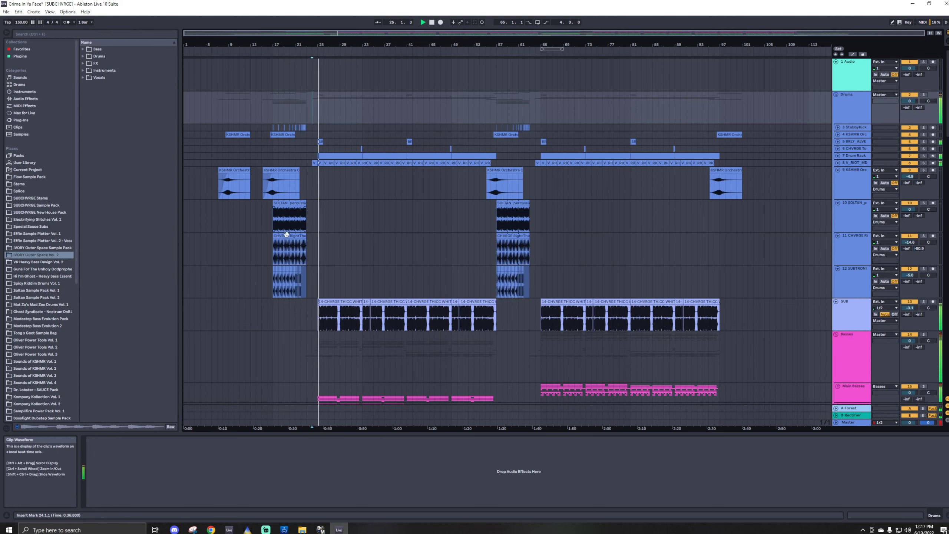
scroll(305, 298, "down", 5)
scroll(306, 294, "down", 15)
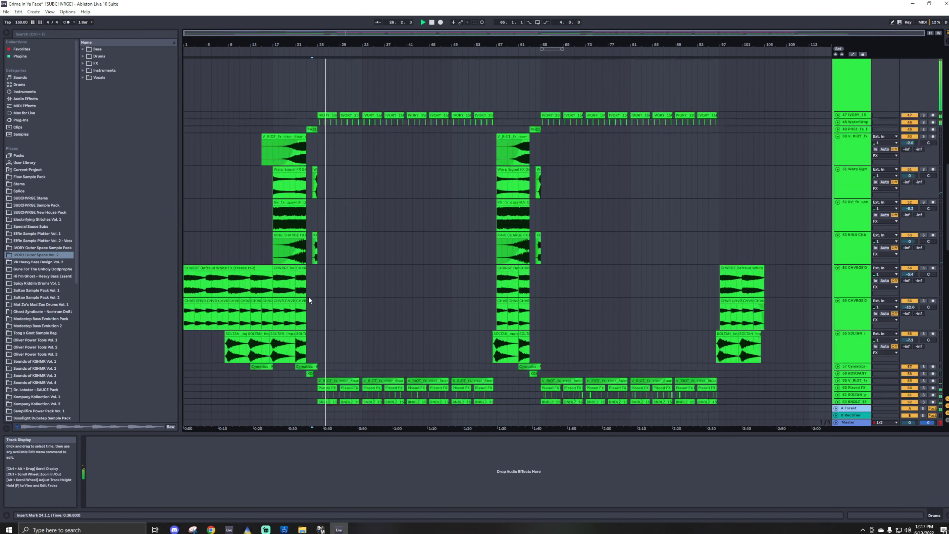
scroll(308, 297, "down", 6)
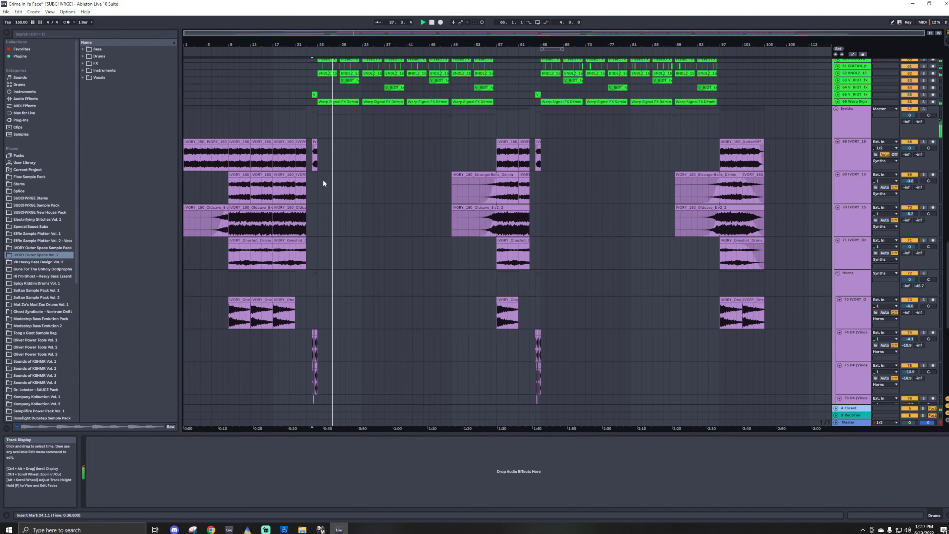
scroll(324, 177, "up", 8)
scroll(325, 176, "up", 15)
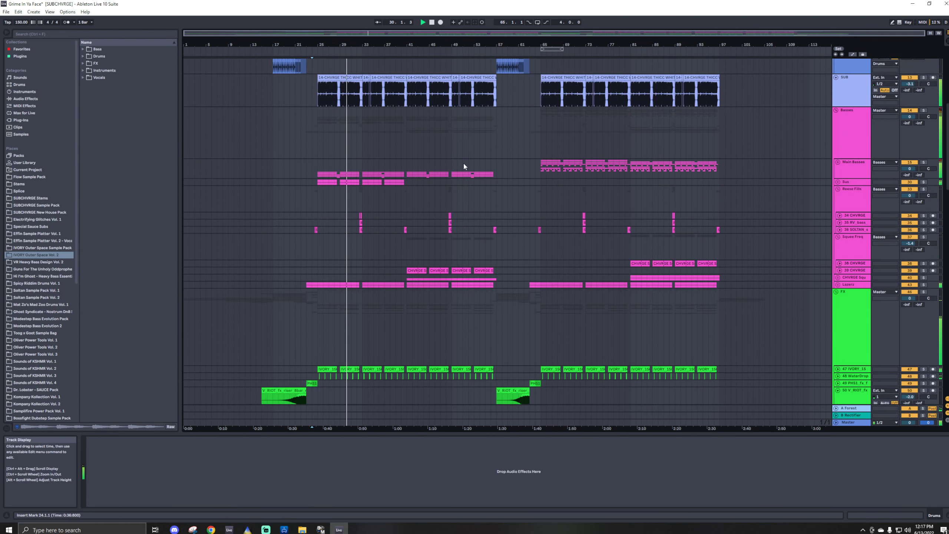
Stop playback, unfold the Main Basses group and expand all of its tracks to show their waveforms
left_click(839, 161)
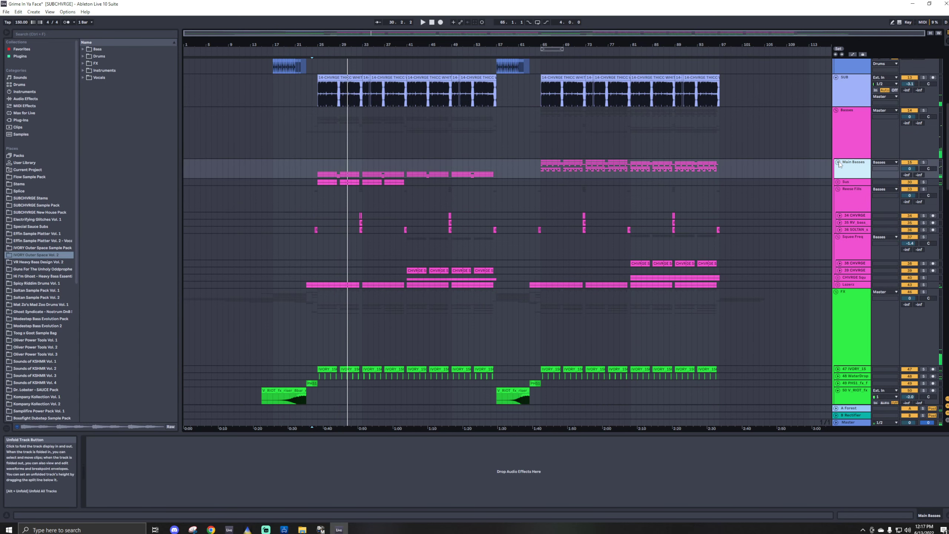
left_click(838, 162)
left_click(857, 222)
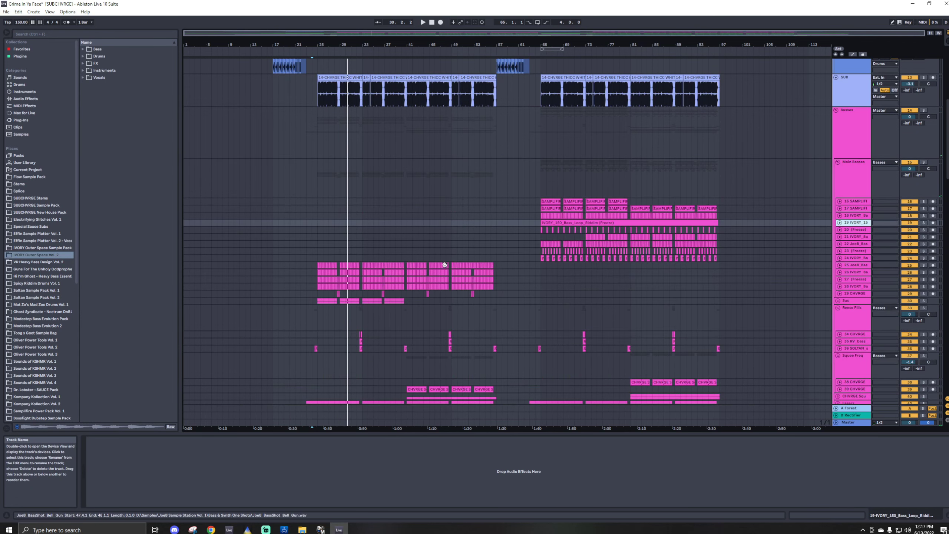
left_click(856, 266)
key("ctrl+a")
left_click(840, 265)
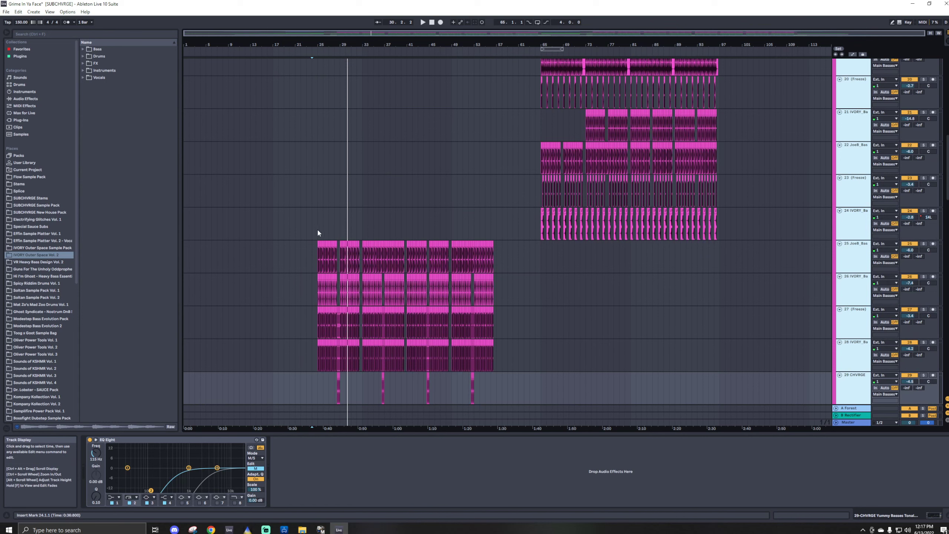
View the first-drop bass clips at bar 25 closely, solo the frozen bass track 27 and select its first clip
scroll(319, 233, "up", 10)
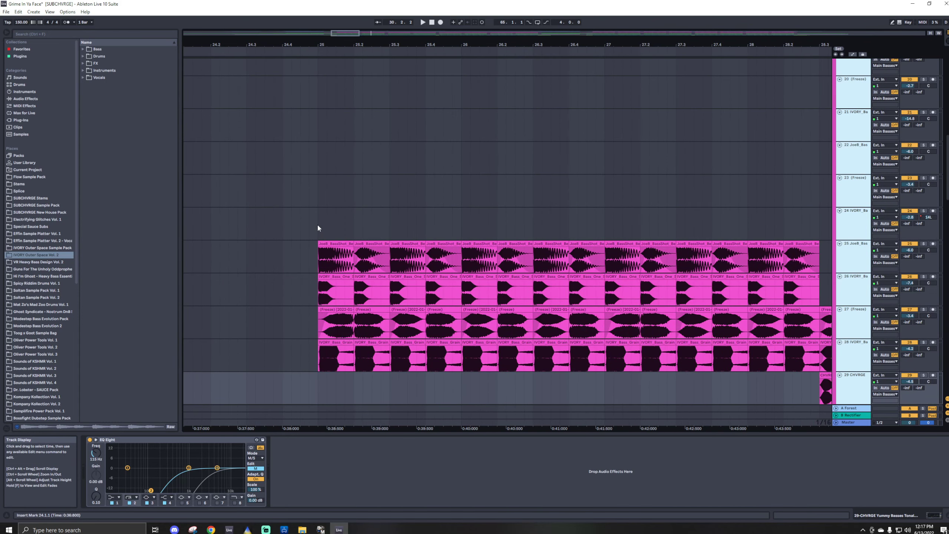
left_click(318, 227)
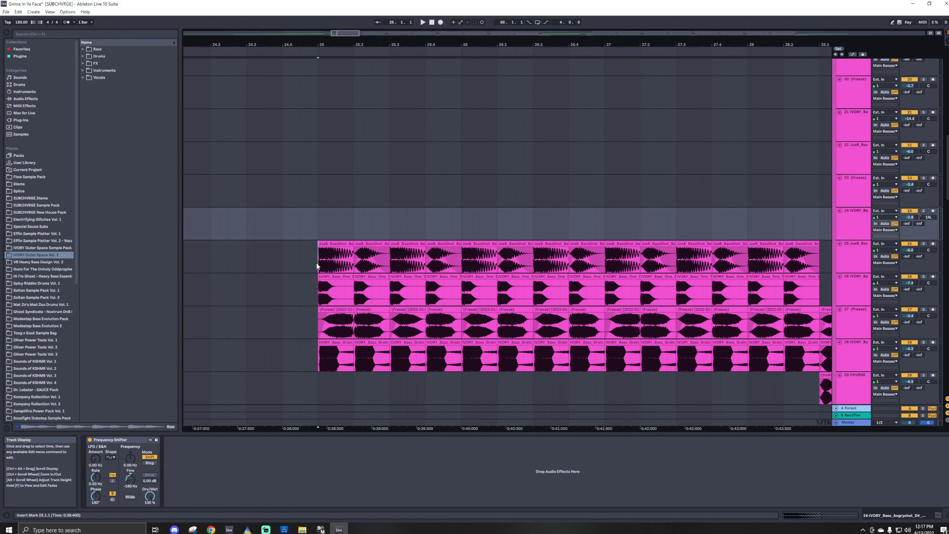
left_click(317, 252)
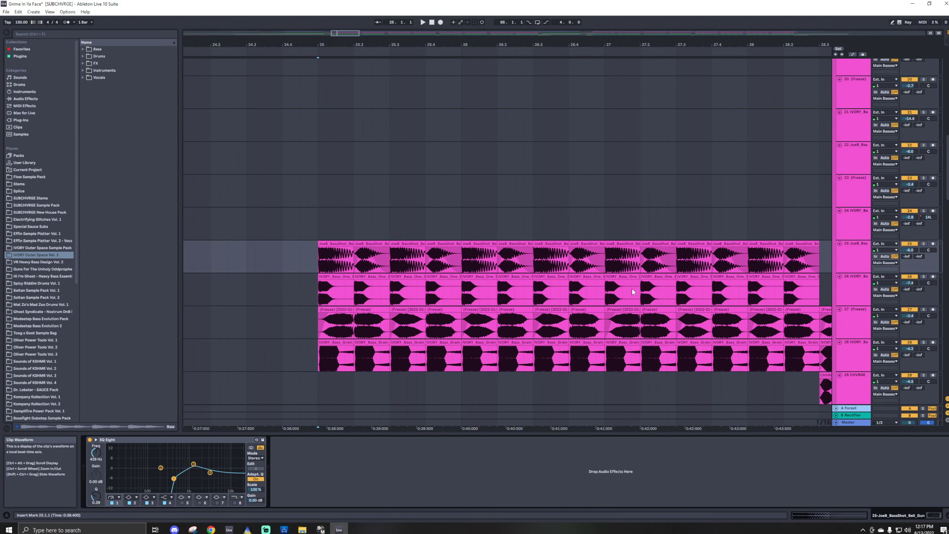
scroll(835, 294, "down", 1)
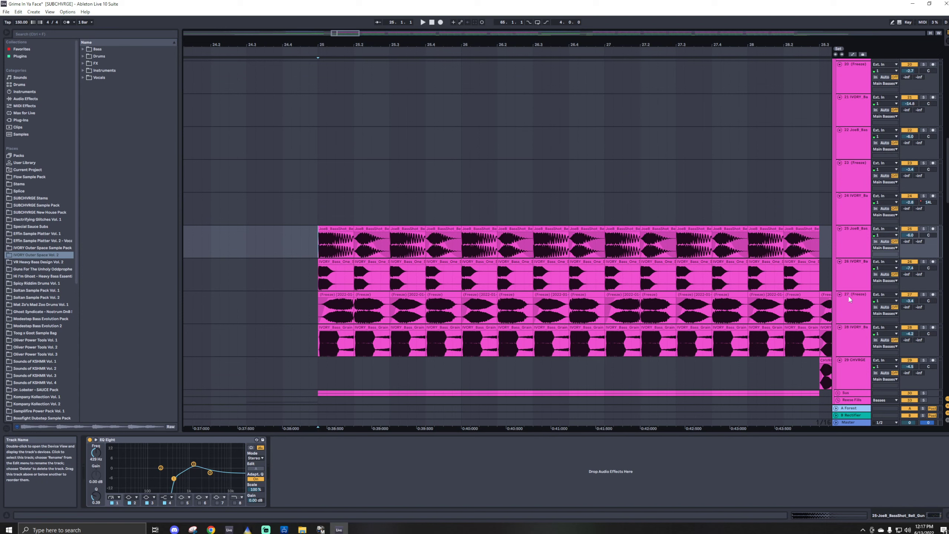
left_click(845, 309)
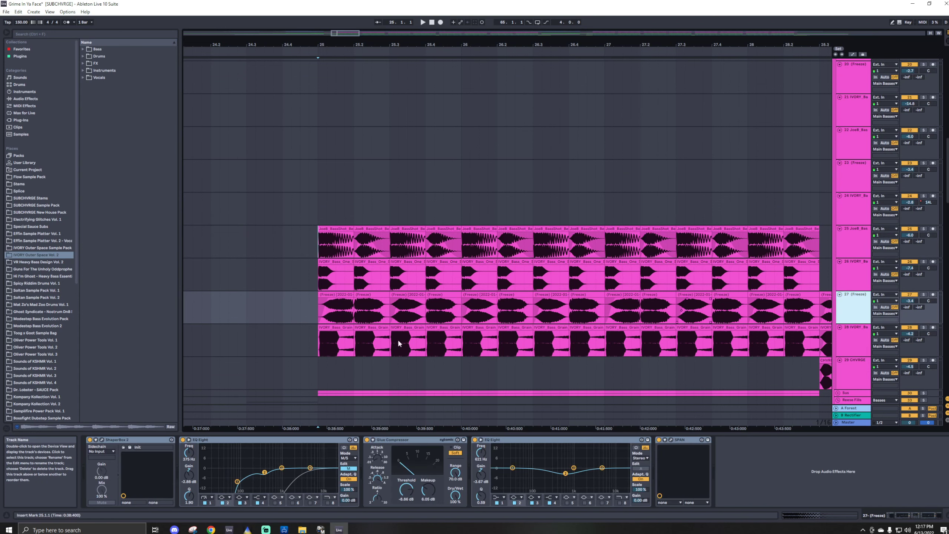
left_click(325, 306)
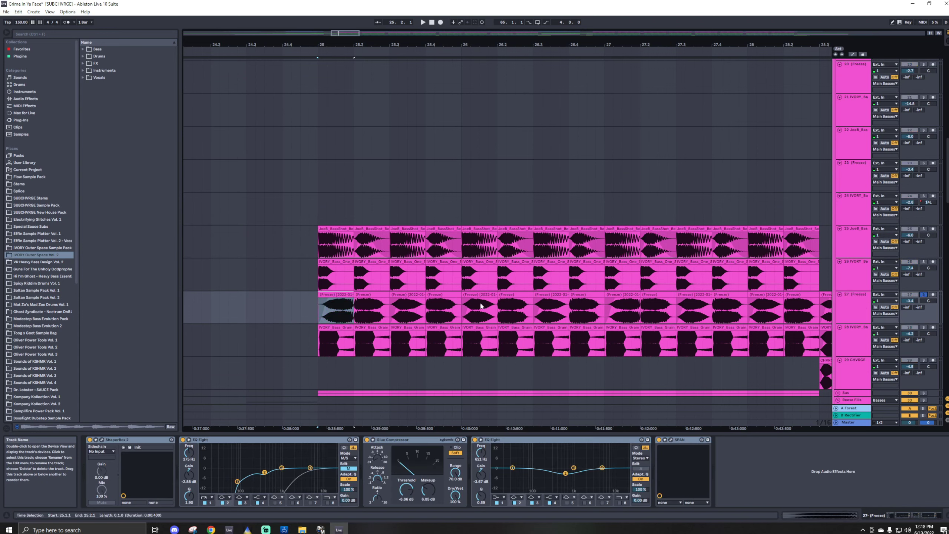
Select the soloed frozen bass track 27 and play it from bar 25 with its effects chain active
left_click(840, 308)
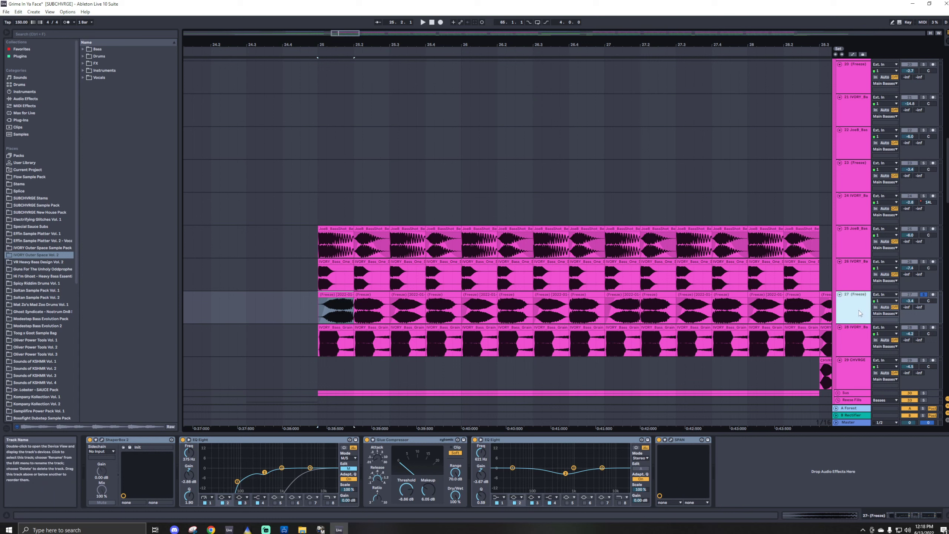
right_click(859, 310)
left_click(846, 312)
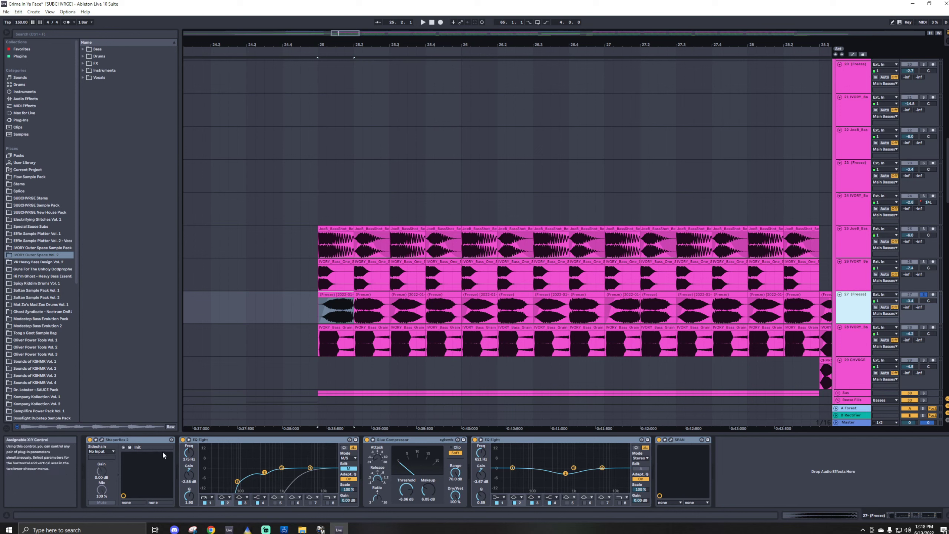
key("space")
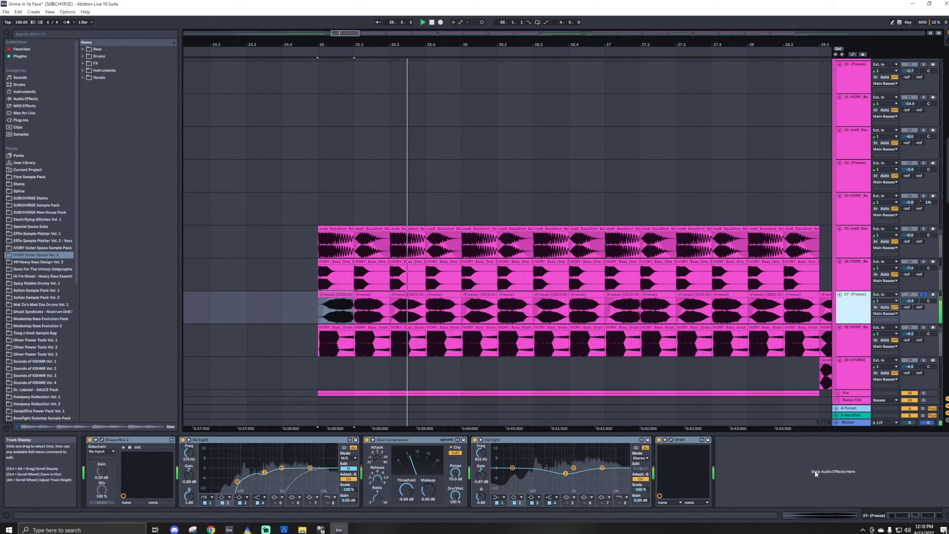
key("space")
Deactivate all devices on the frozen bass track 27 and play it from bar 25 without processing
left_click(798, 476)
key("ctrl+a")
key("0")
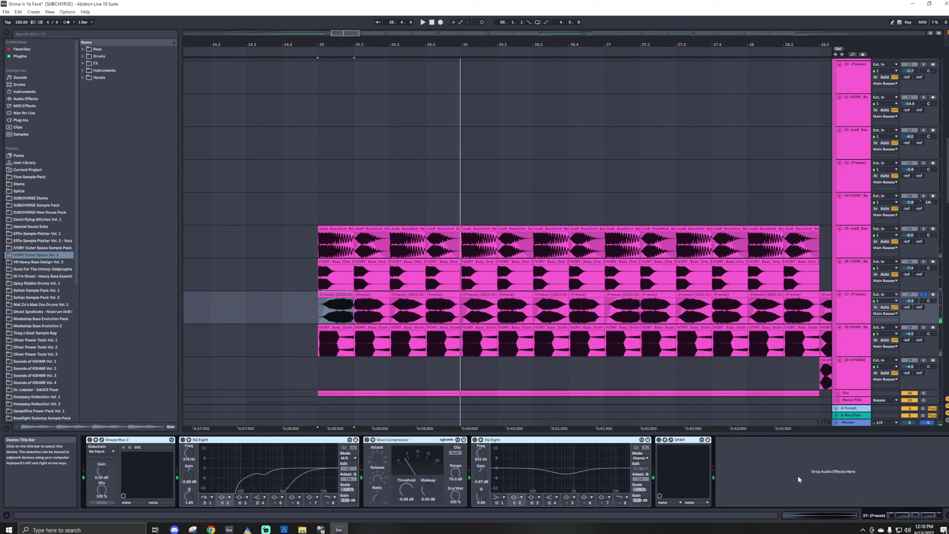
key("space")
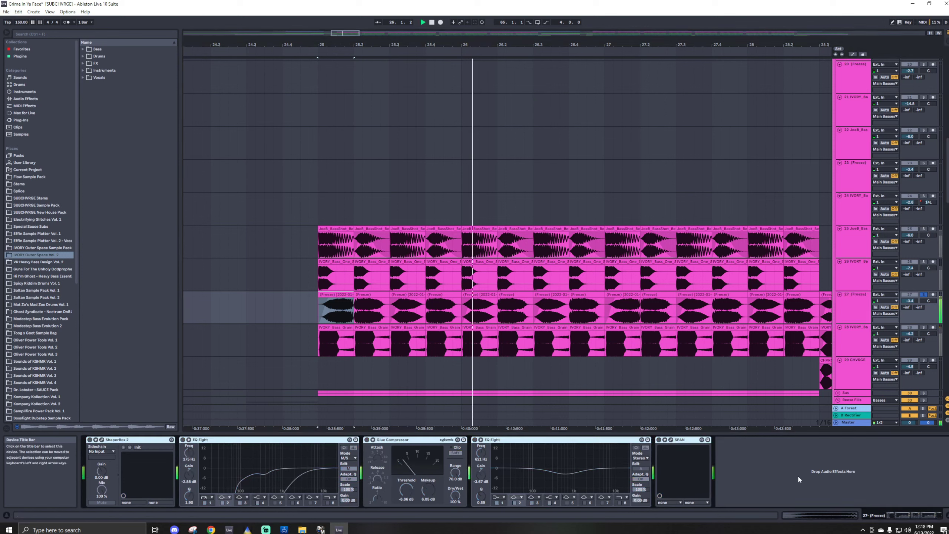
key("space")
Reactivate the track's devices, play it from bar 25, and examine the ShaperBox 2 volume curve before closing the plug-in
key("0")
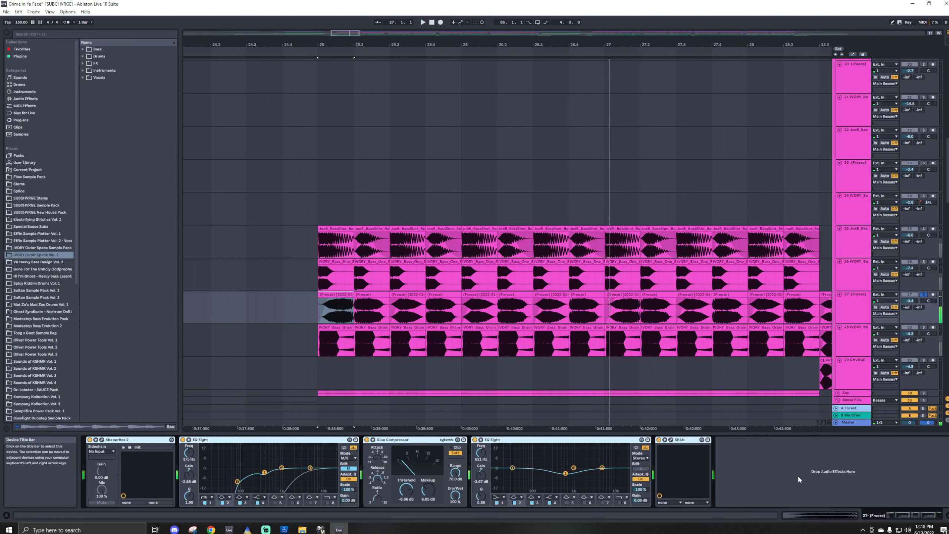
key("space")
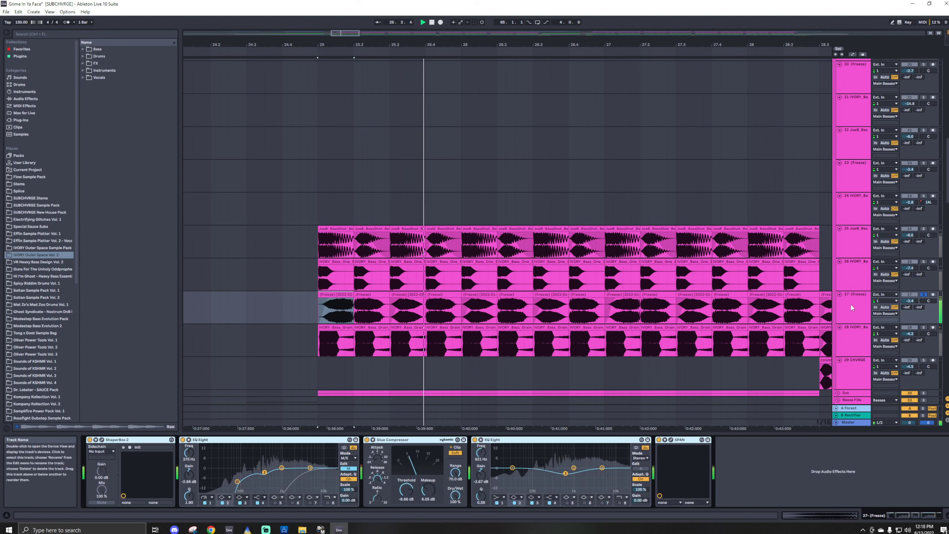
left_click(101, 440)
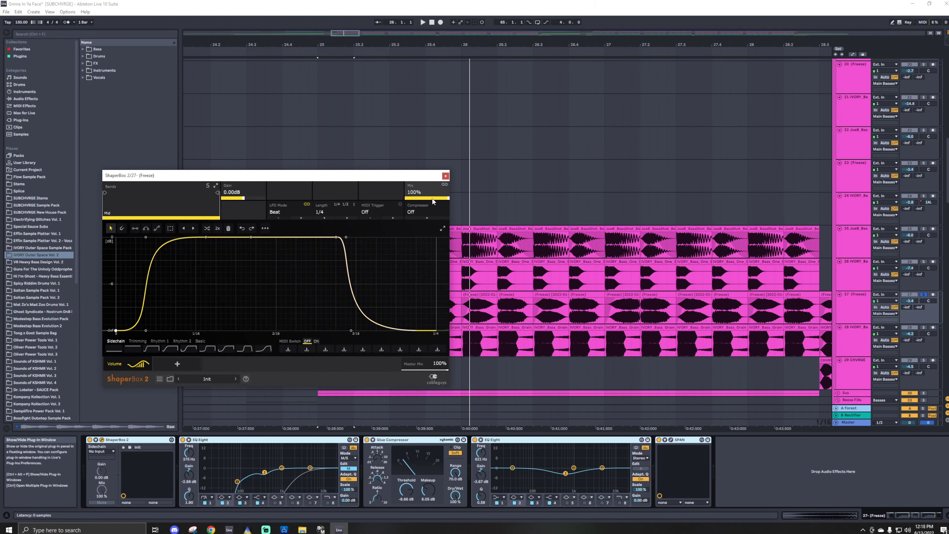
left_click(445, 175)
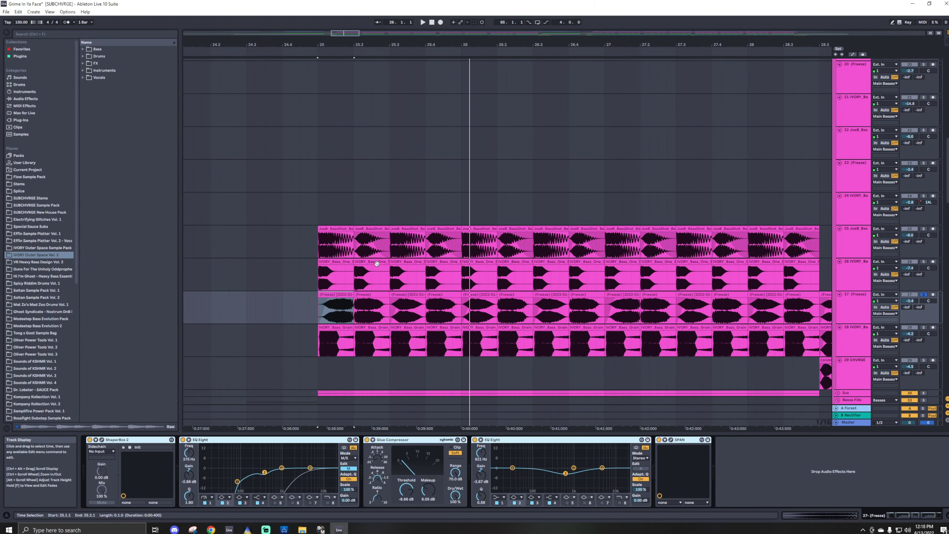
Select the first clip on frozen bass track 27 and close the track's SPAN analyzer window
left_click(339, 296)
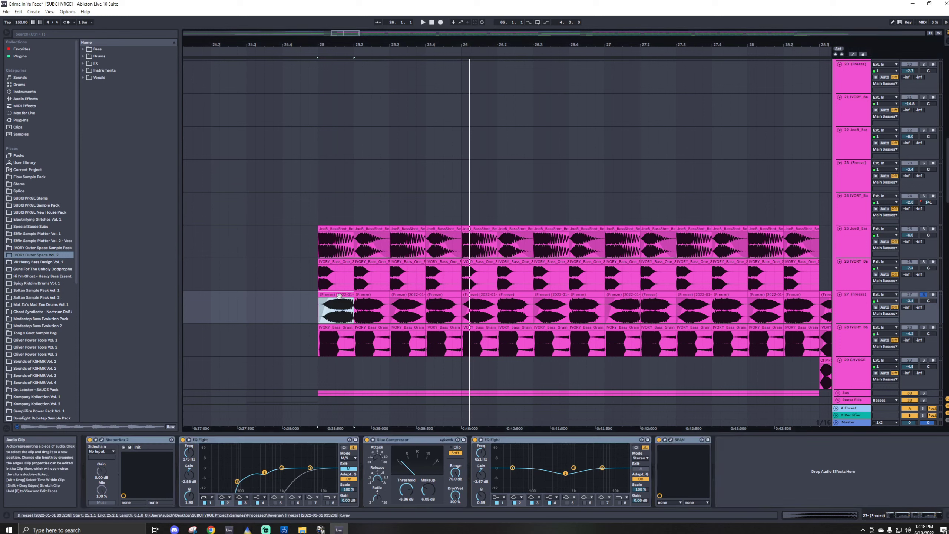
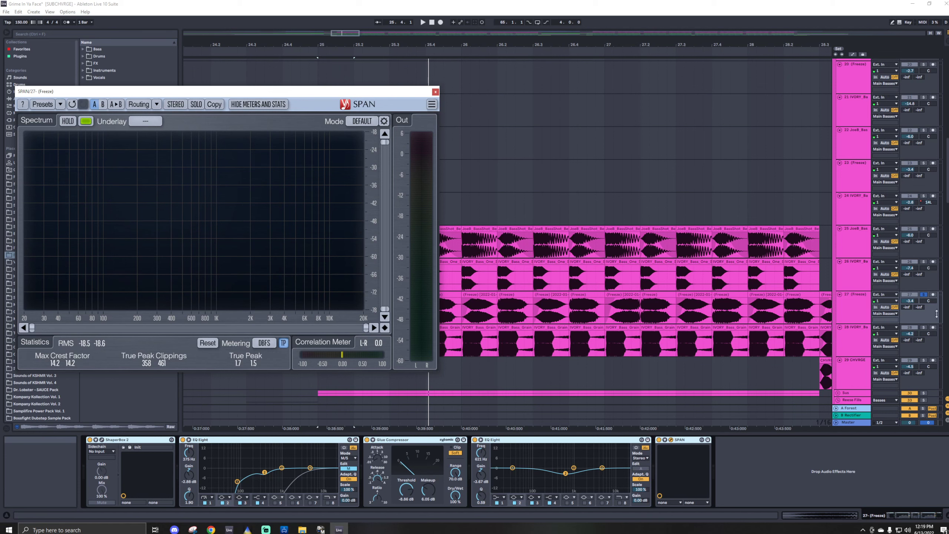
left_click(435, 91)
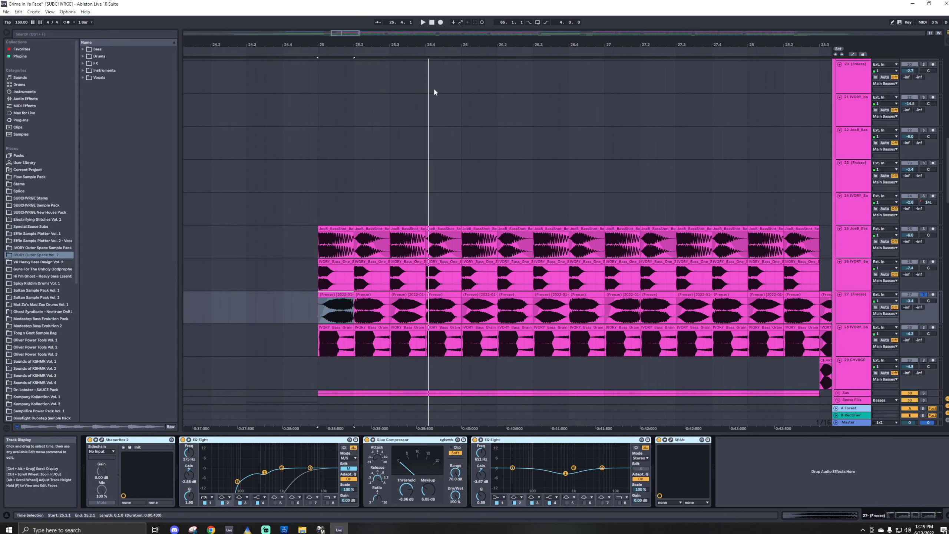
Solo the IVORY_Bass_Grain track 28, play it from bar 25 and show its device chain
left_click(923, 327)
key("space")
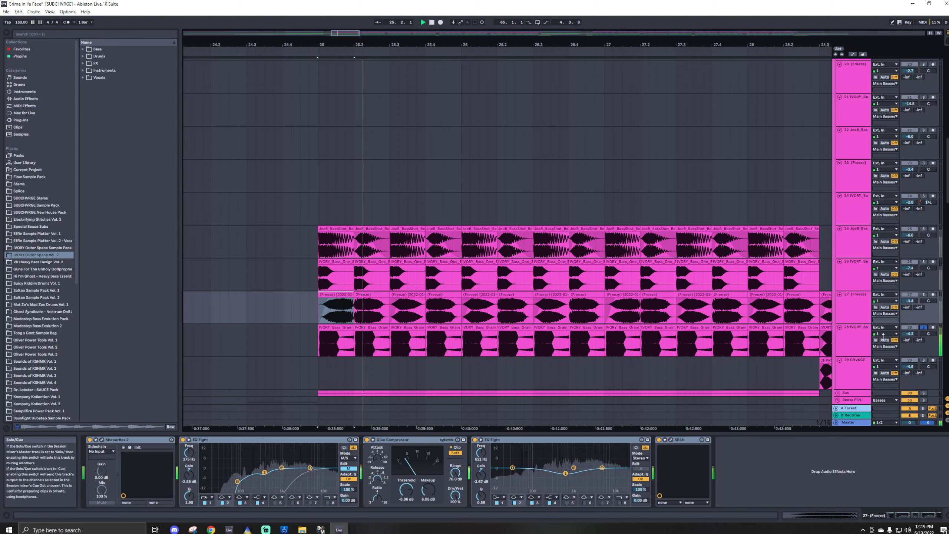
key("space")
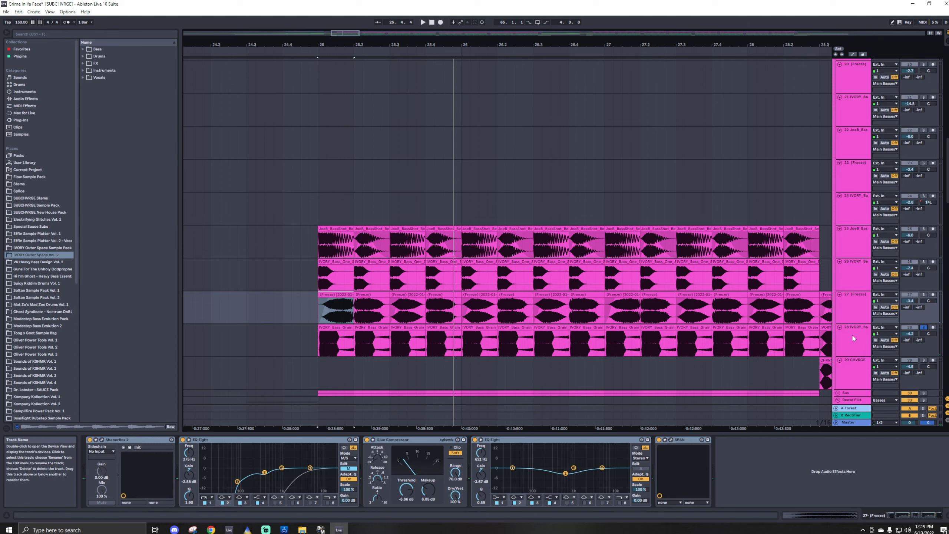
right_click(858, 341)
left_click(850, 340)
Play IVORY bass track 26 soloed from bar 25 and switch the solo to JoeB_BassShot track 25
left_click(927, 262)
key("space")
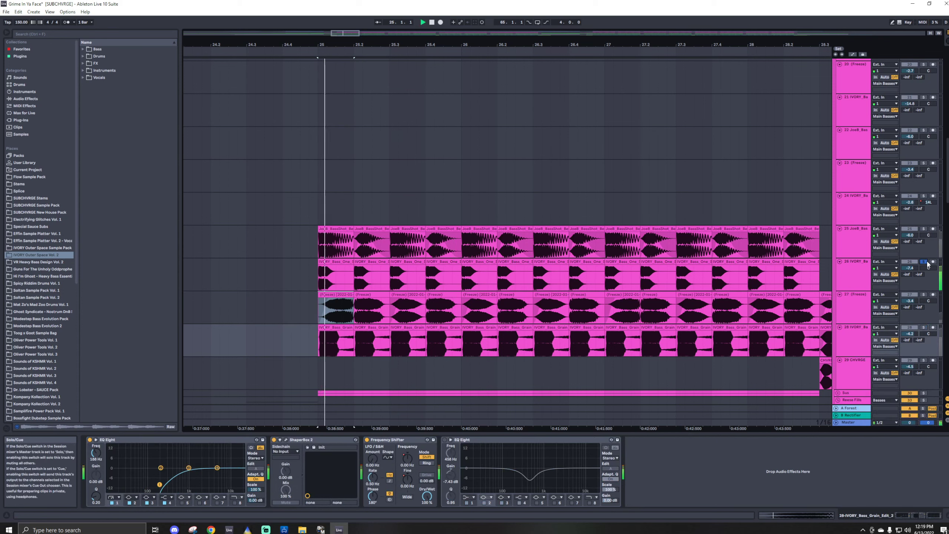
left_click(924, 228)
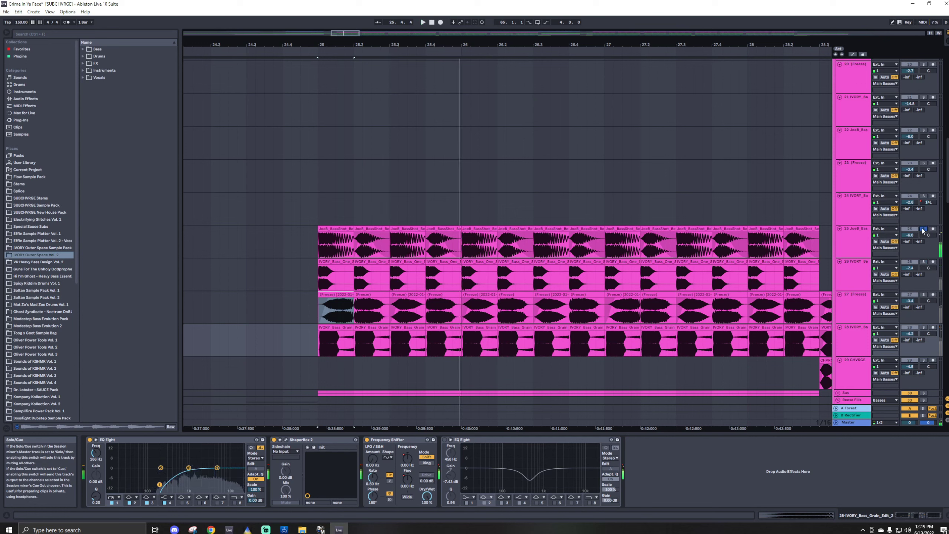
View the sample of track 25's first clip, play the soloed track from bar 25 and show its device chain
left_click(854, 245)
double_click(330, 229)
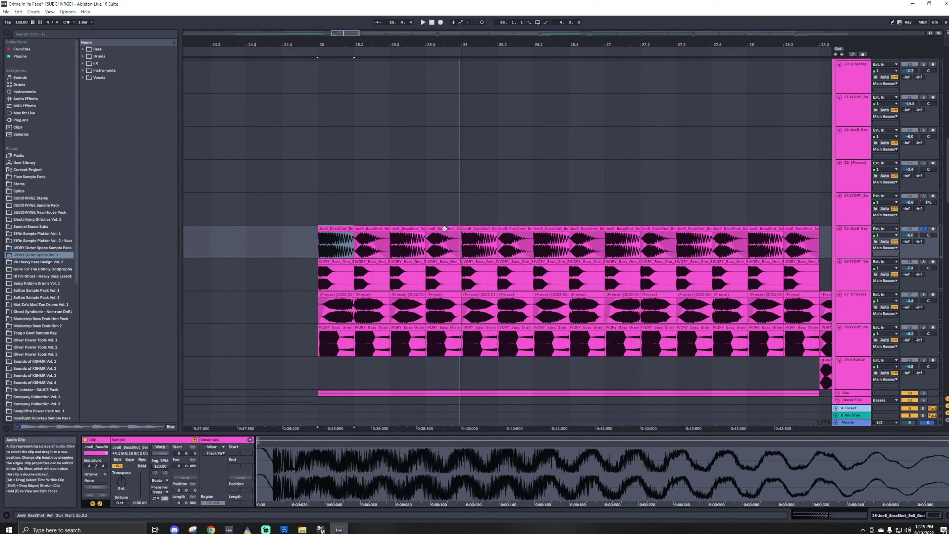
left_click(851, 248)
right_click(850, 246)
left_click(847, 245)
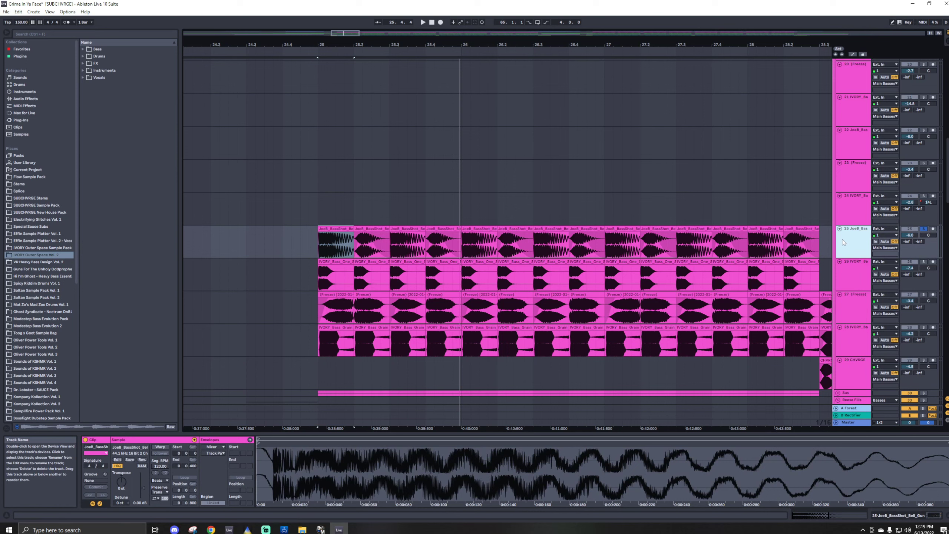
key("space")
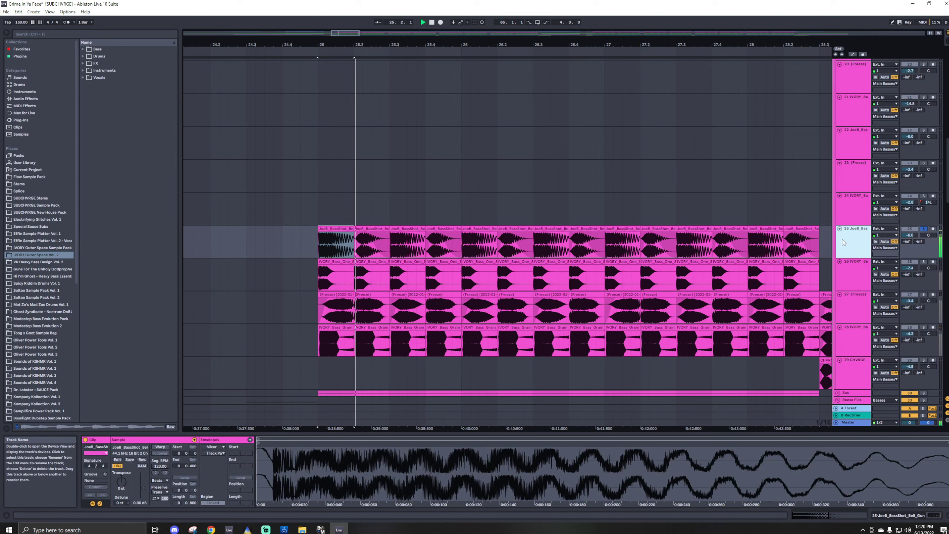
double_click(859, 240)
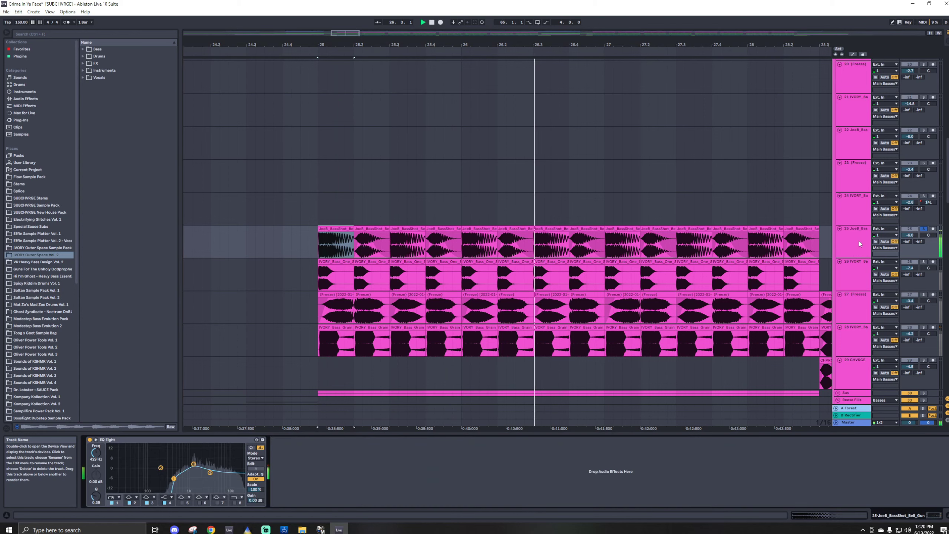
Compare soloed track 25 with its EQ Eight bypassed and active while playing from bar 25
left_click(90, 440)
key("space")
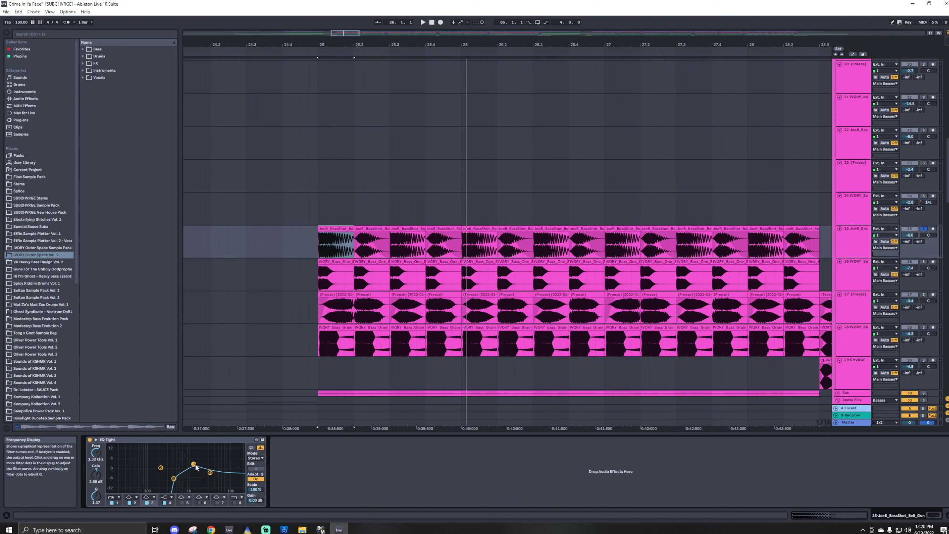
key("space")
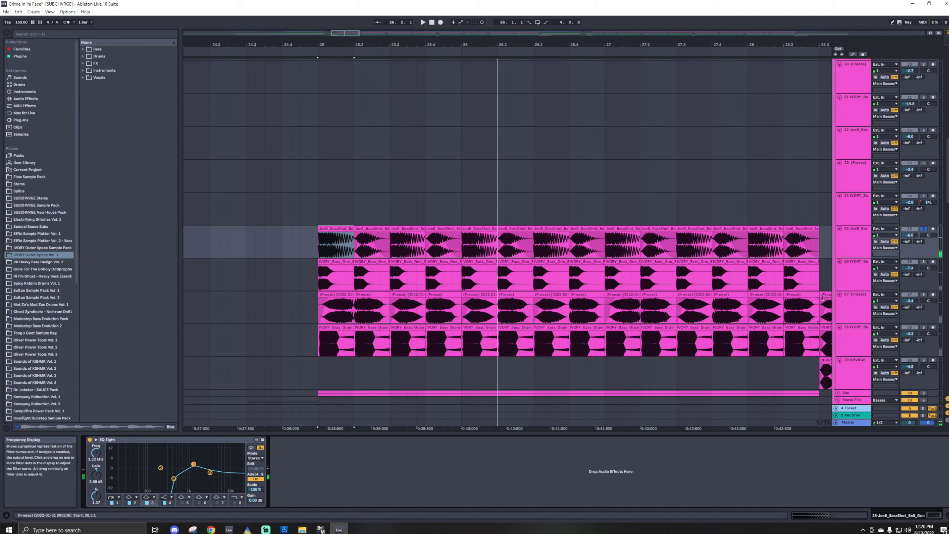
left_click(89, 439)
key("space")
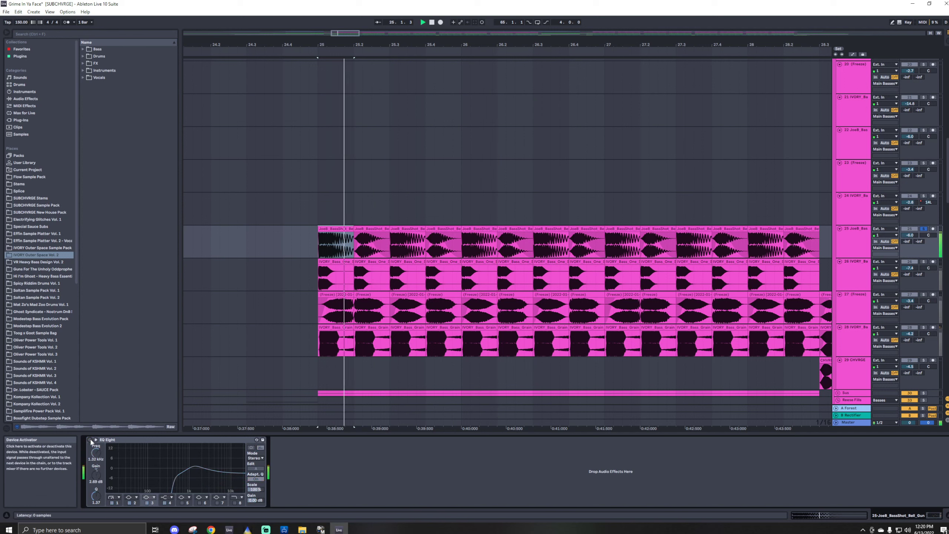
left_click(91, 440)
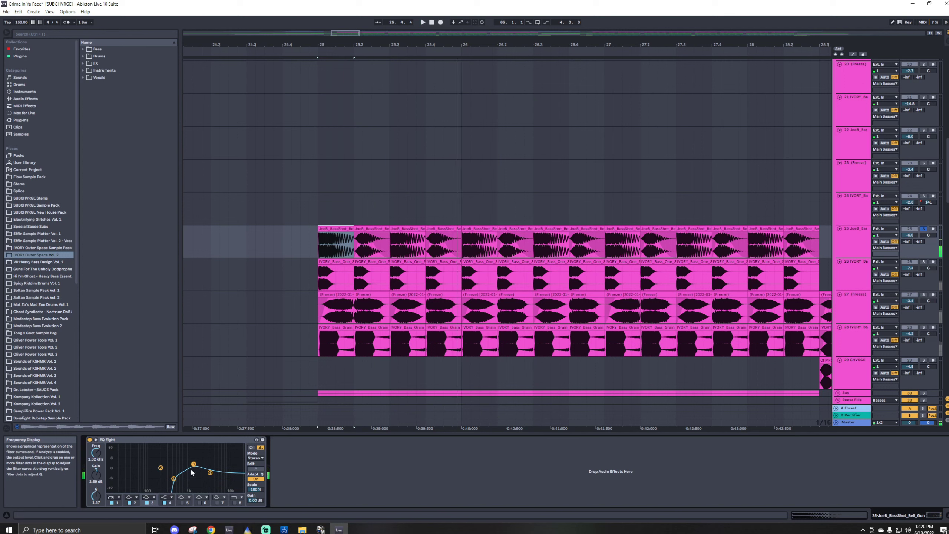
key("space")
Try a strong gain boost on the 1.32 kHz band of track 25's EQ Eight during playback and undo it
left_click_drag(94, 479, 94, 441)
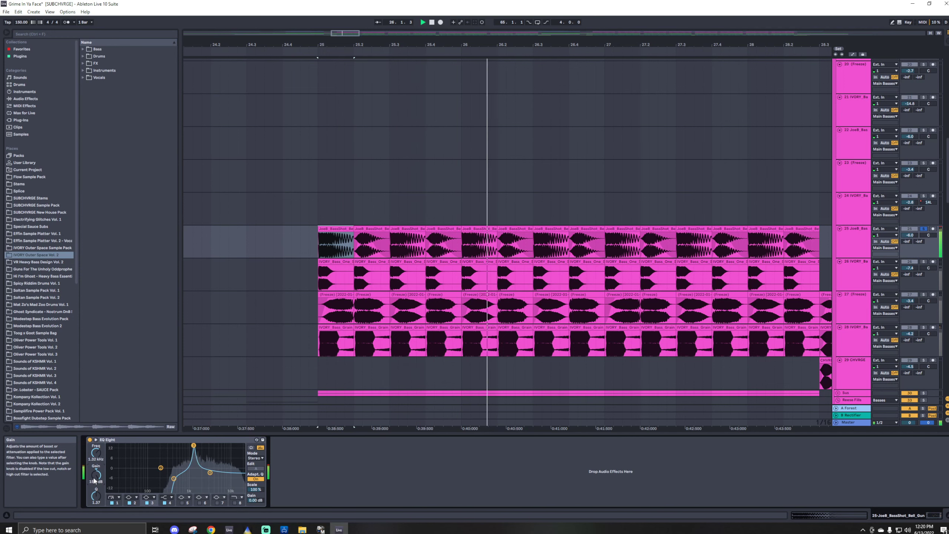
key("ctrl+z")
key("space")
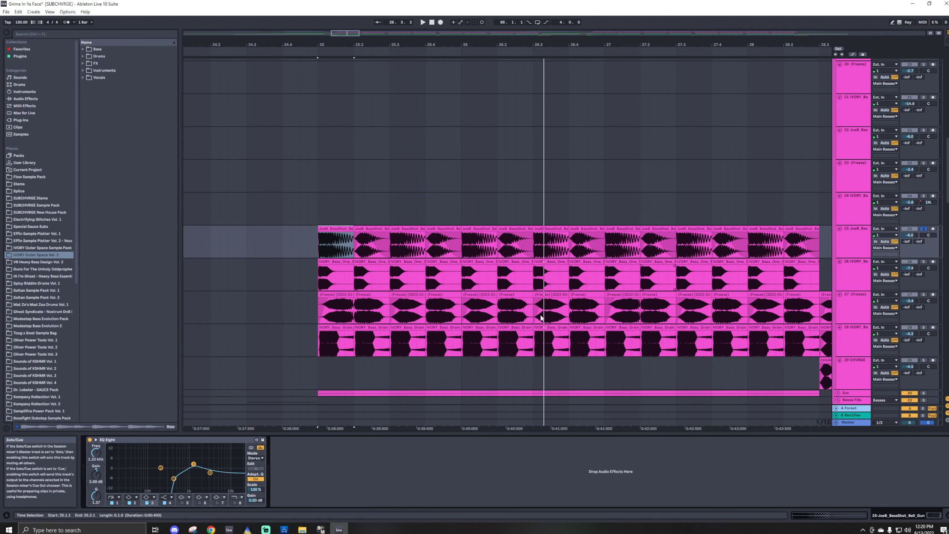
Unfold the Sus group below the bass tracks, solo it and play it from bar 25
scroll(521, 332, "down", 4)
scroll(467, 324, "up", 2)
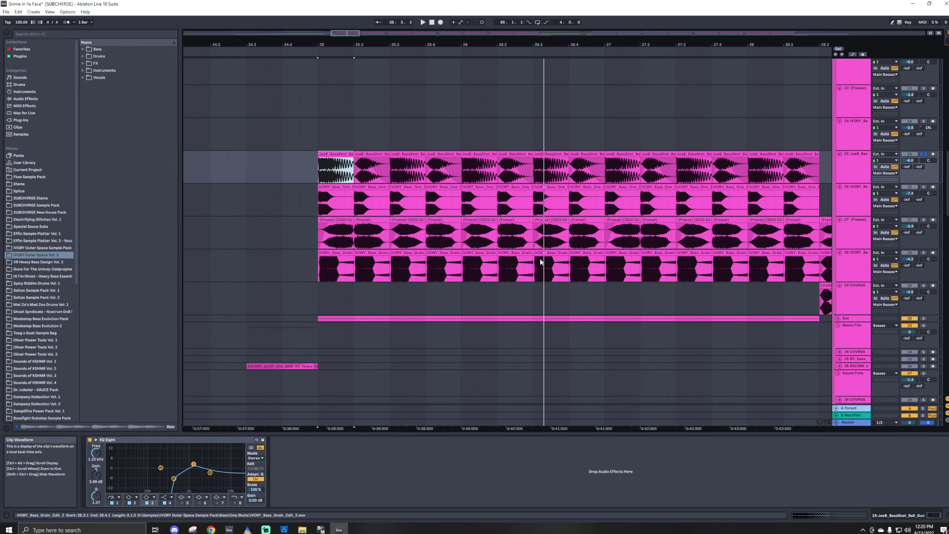
left_click(838, 319)
scroll(426, 326, "down", 1)
left_click(921, 293)
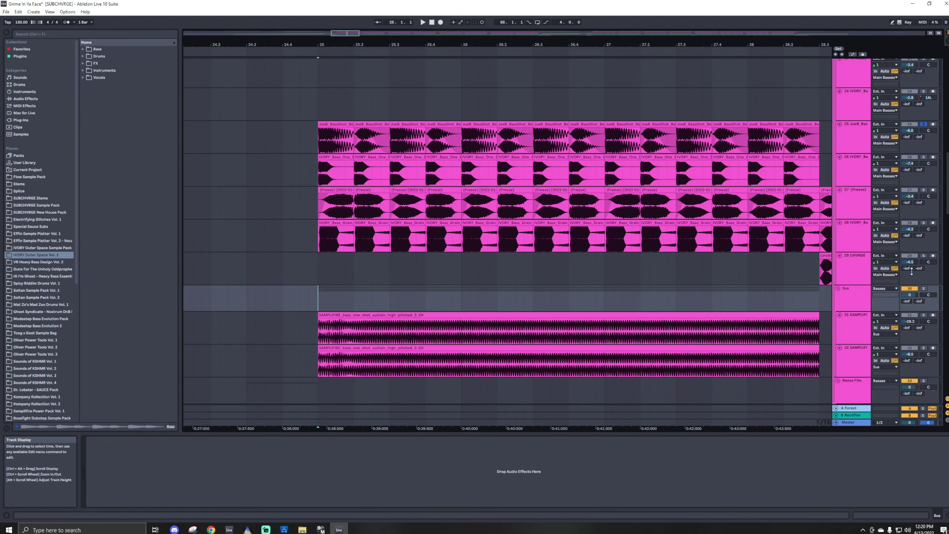
left_click(922, 290)
key("space")
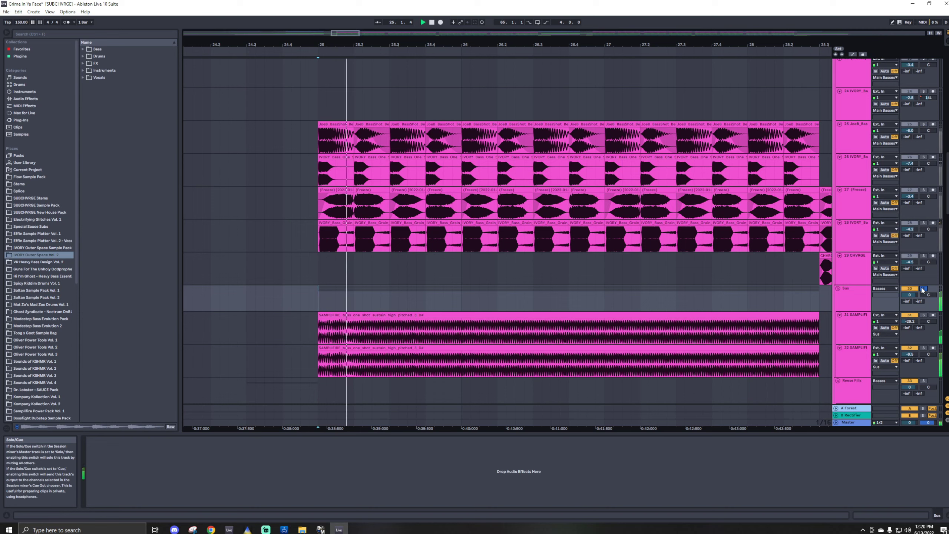
Stop playback and examine the device chains of SAMPLIFIRE sustain tracks 31 and 32 in the Sus group
left_click(850, 330)
left_click(853, 362)
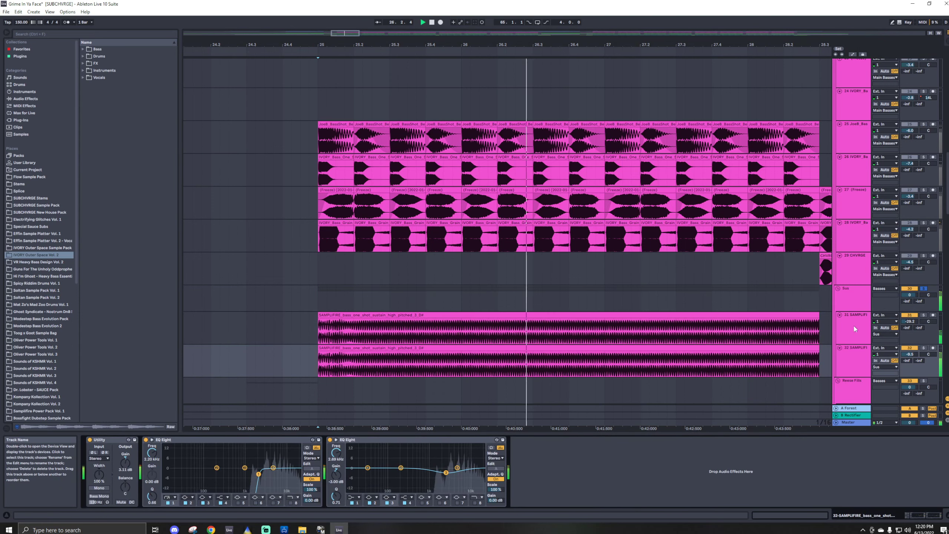
left_click(855, 299)
key("space")
left_click(857, 326)
left_click(856, 359)
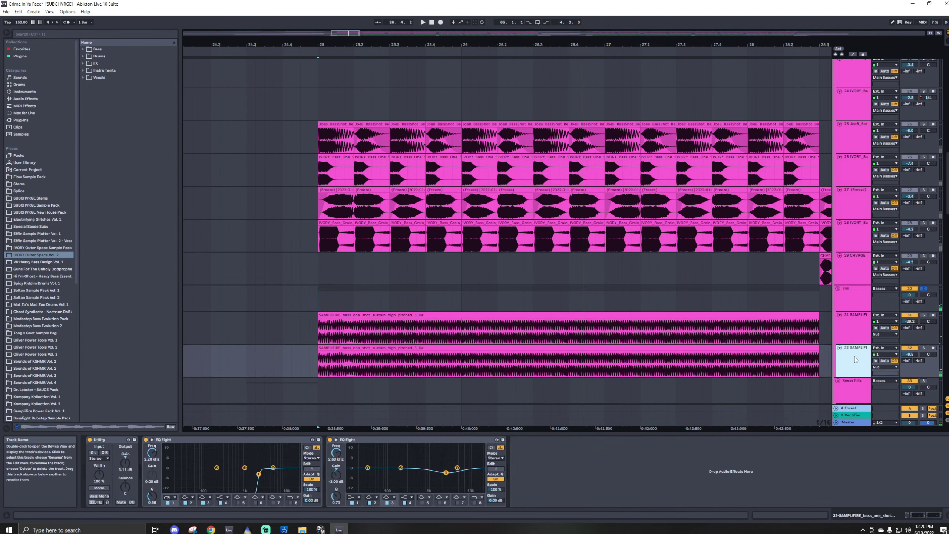
left_click(858, 332)
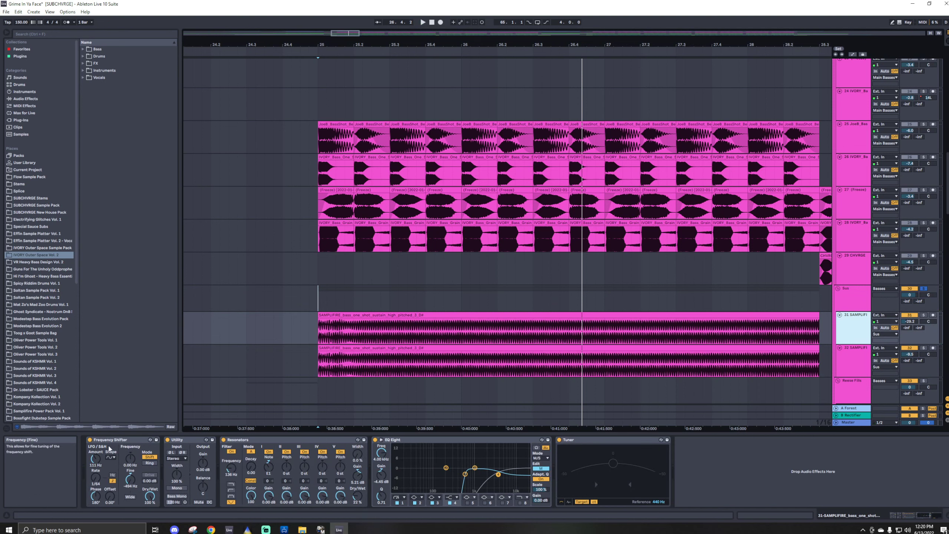
Solo SAMPLIFIRE track 31, select its sustain clip and play it from bar 25
left_click(923, 316)
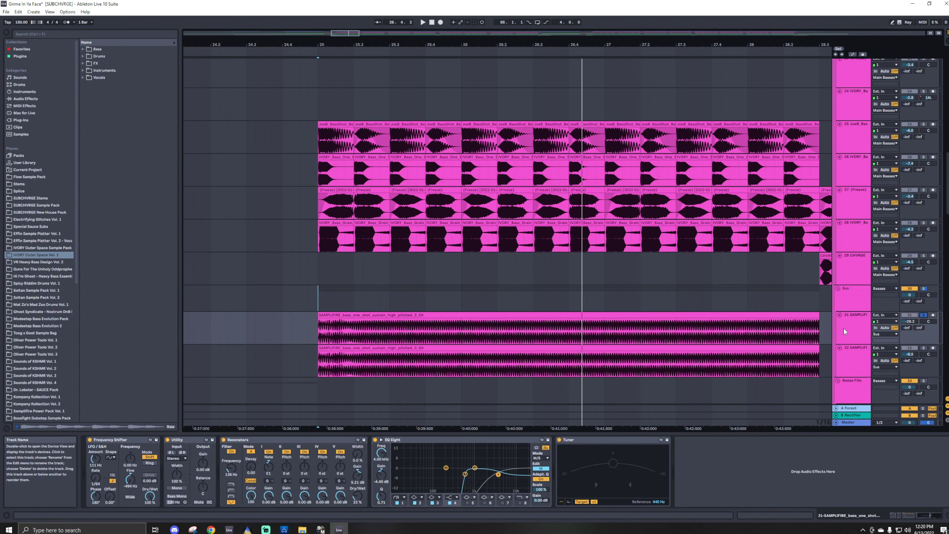
left_click(847, 330)
left_click(391, 316)
key("space")
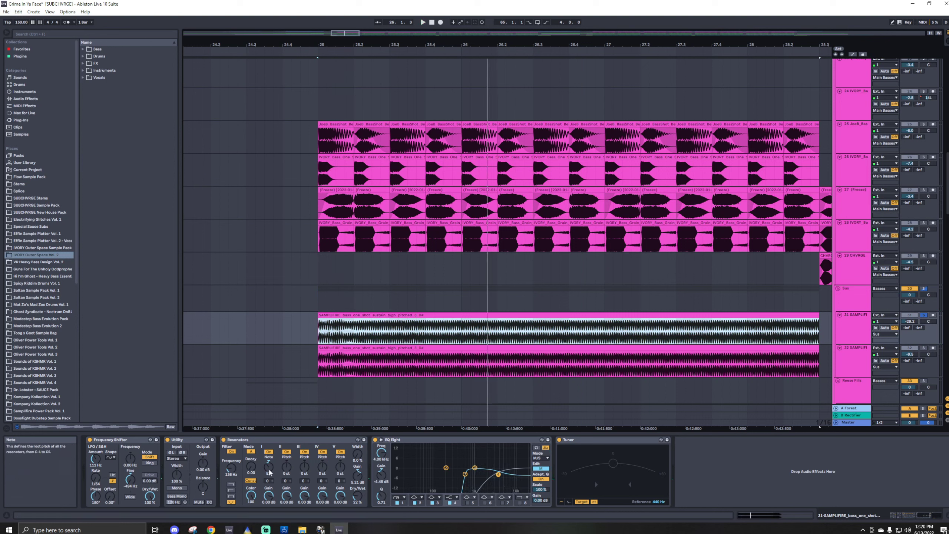
Try lowering the 500 Hz low cut in track 31's M/S EQ Eight to 10 Hz during playback and undo it
left_click(413, 441)
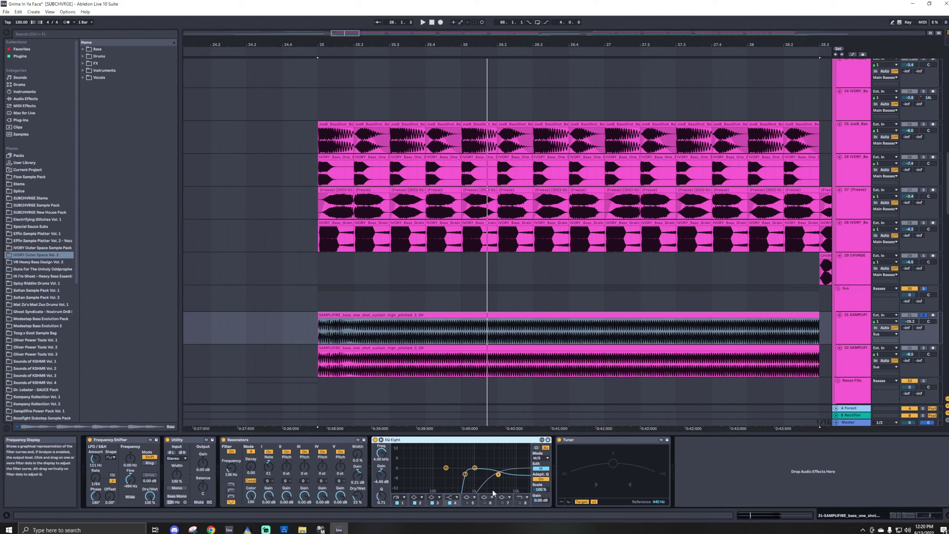
left_click(466, 491)
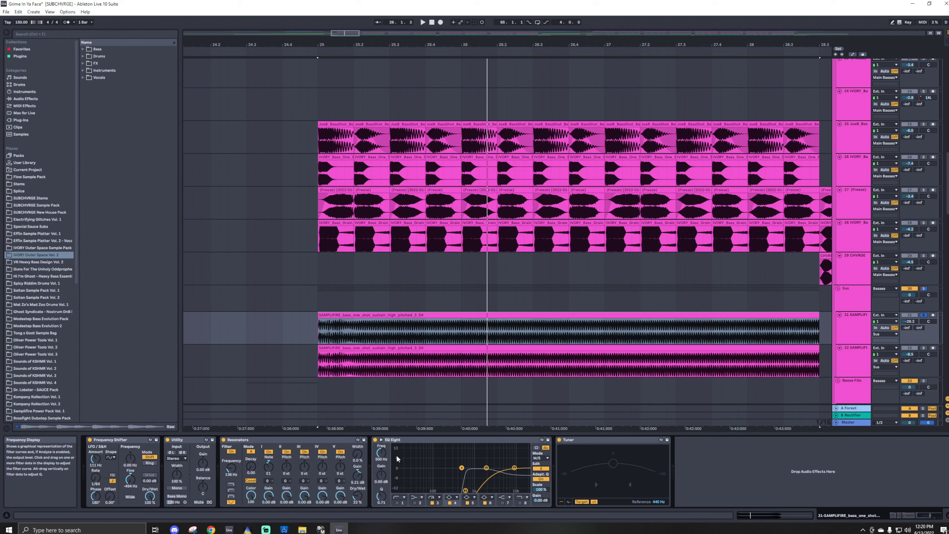
key("space")
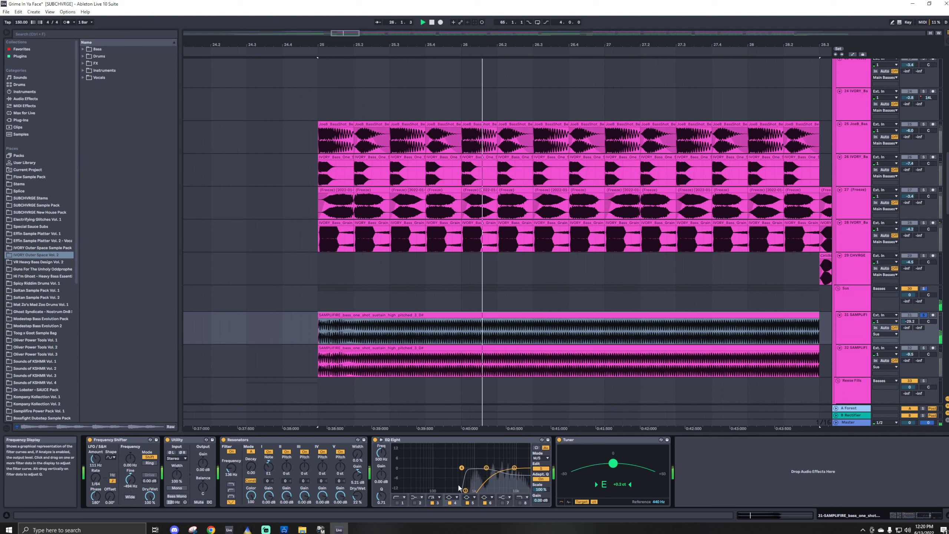
left_click_drag(466, 490, 394, 493)
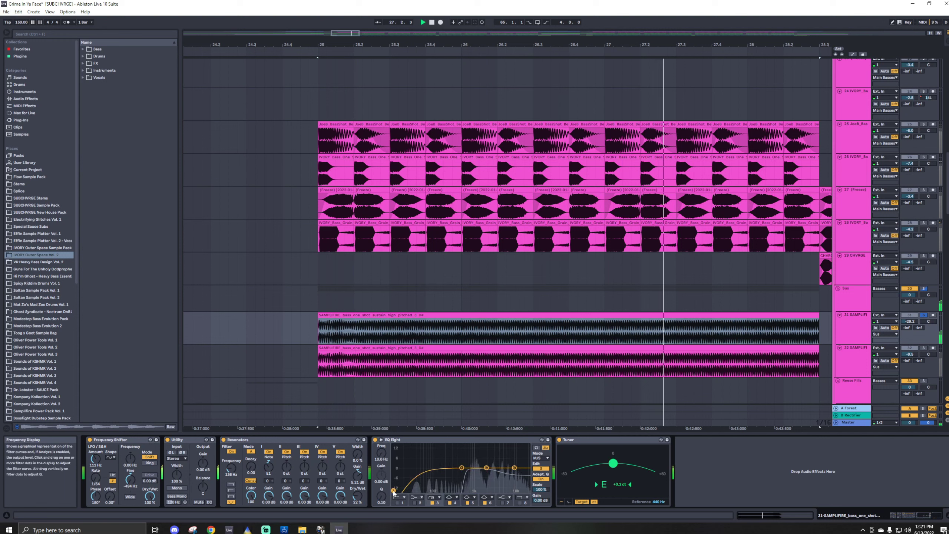
key("ctrl+z")
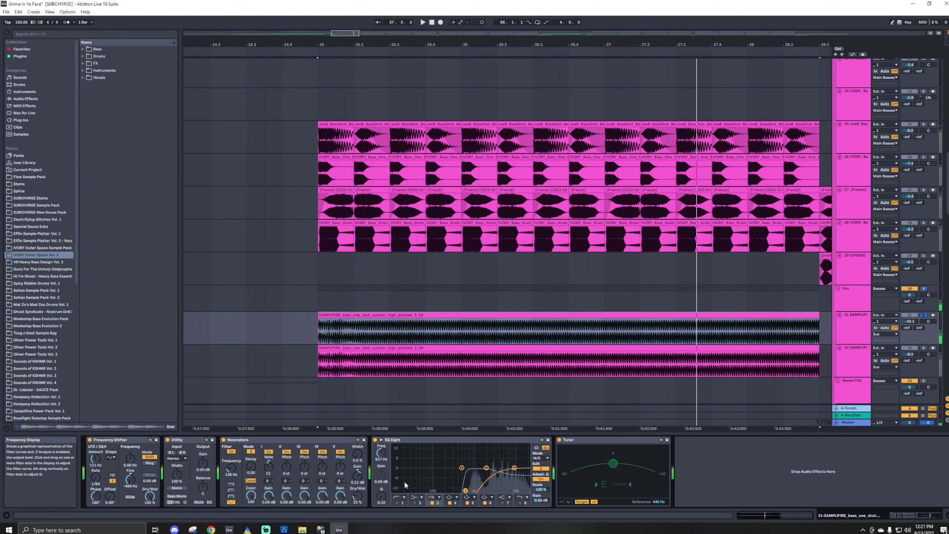
Solo the whole Sus group, play it from bar 25 and show track 32's device chain
left_click(925, 290)
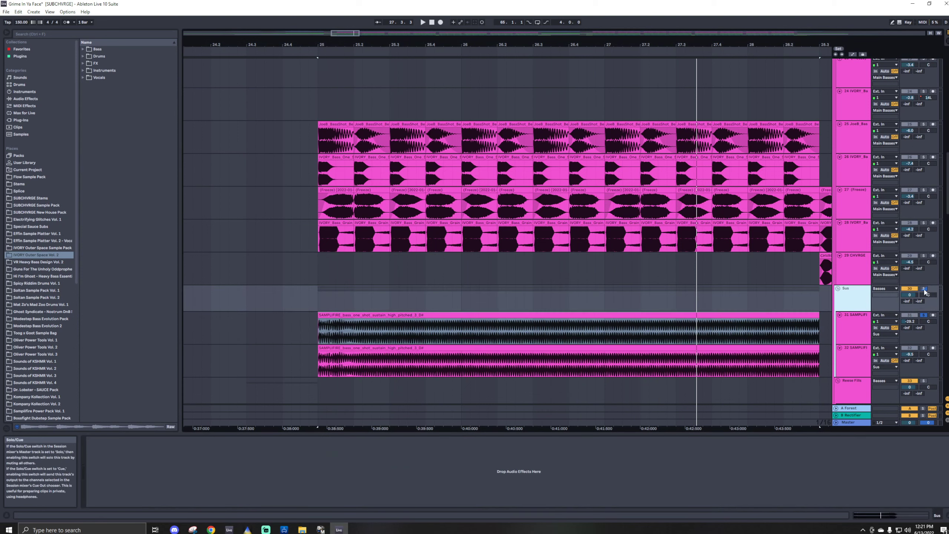
key("space")
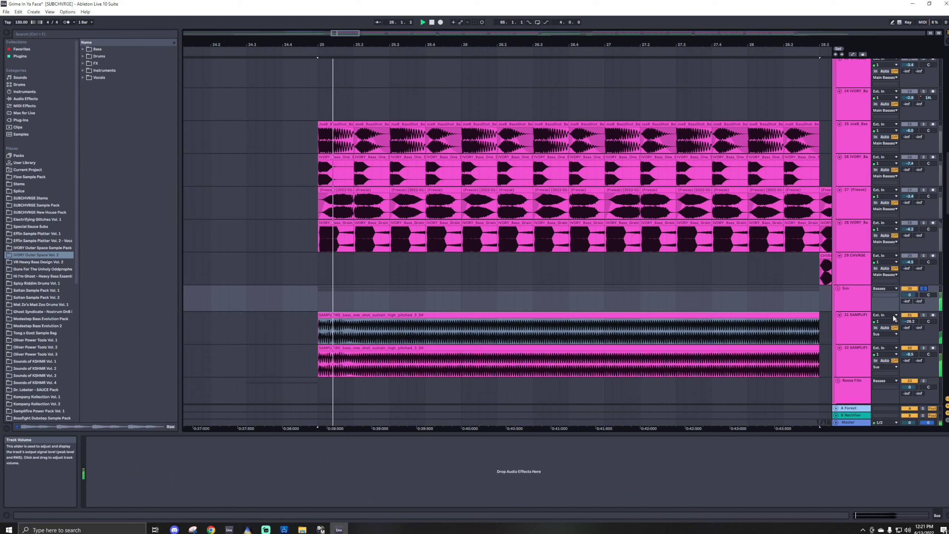
left_click(857, 361)
key("space")
Solo SAMPLIFIRE track 32 and play it from bar 25 while viewing its Utility and EQ Eight devices
left_click(924, 348)
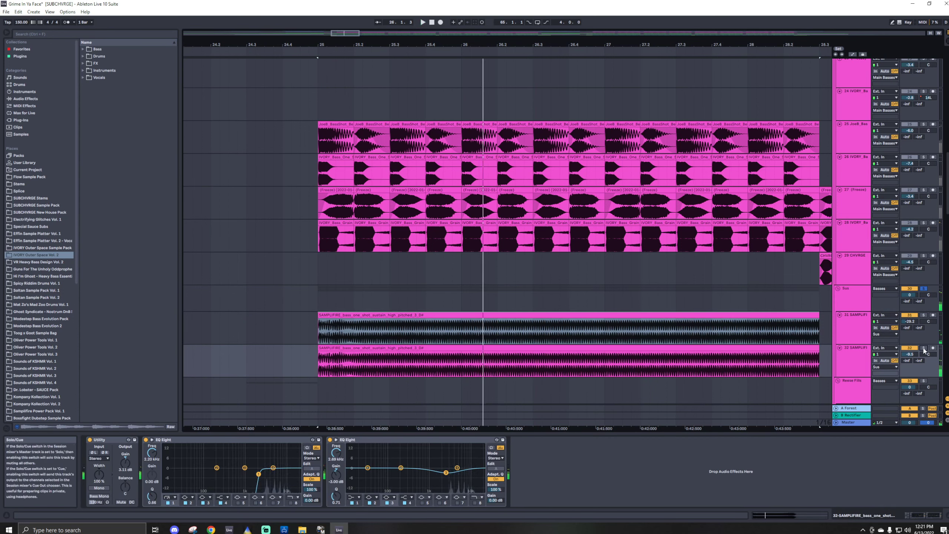
left_click(860, 359)
key("space")
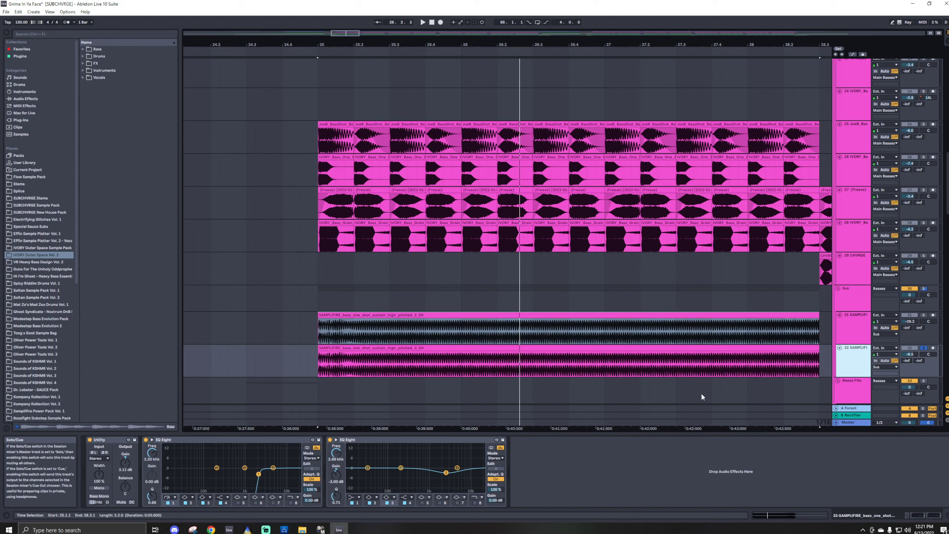
key("space")
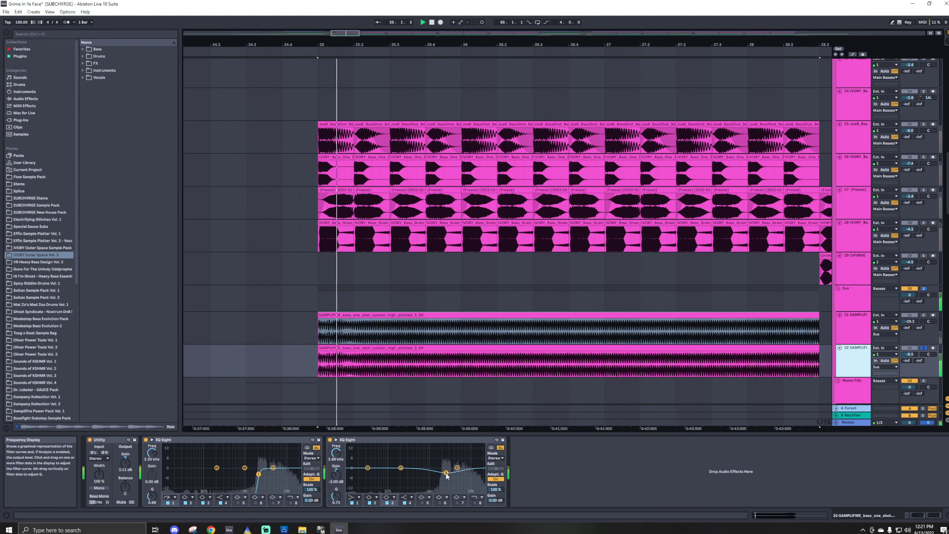
Stop playback, solo and unfold the Lazers group, and play its two IVORY layers from bar 25
key("space")
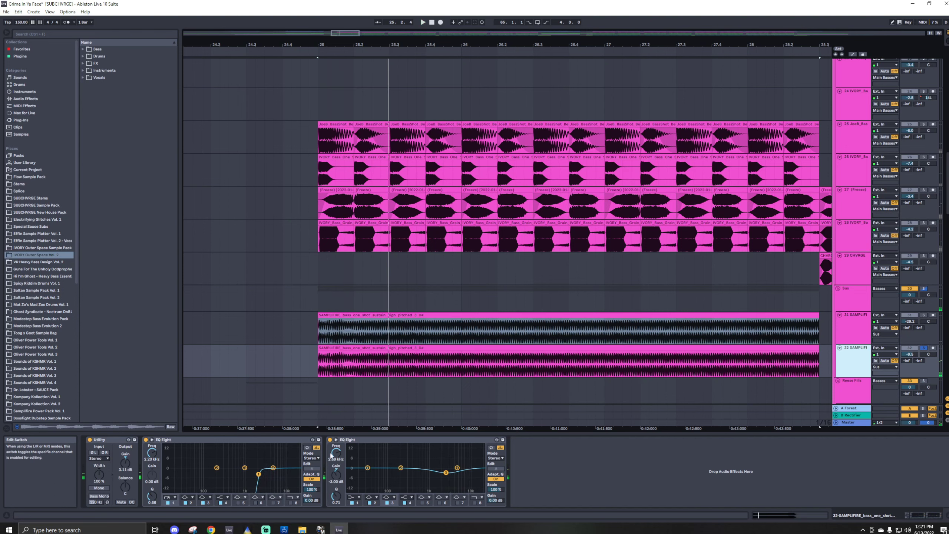
scroll(856, 313, "down", 5)
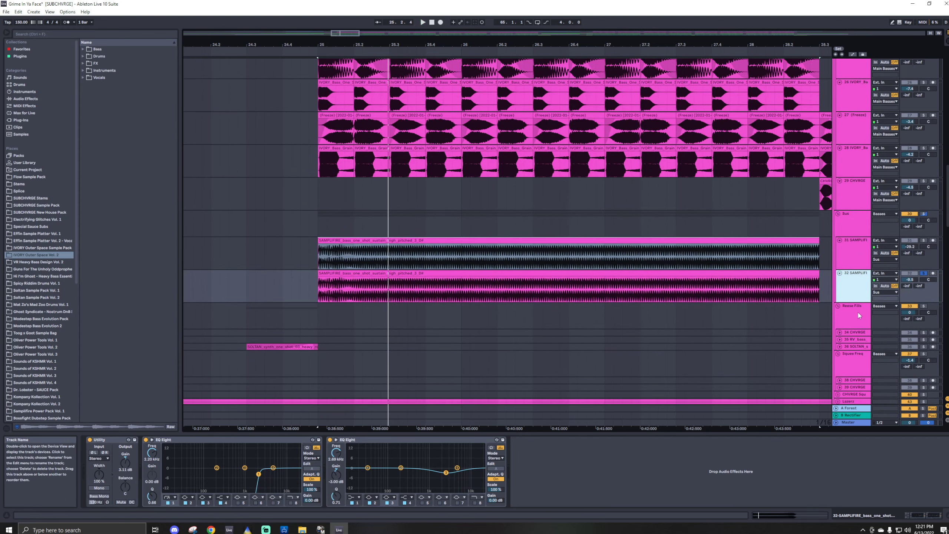
left_click(924, 371)
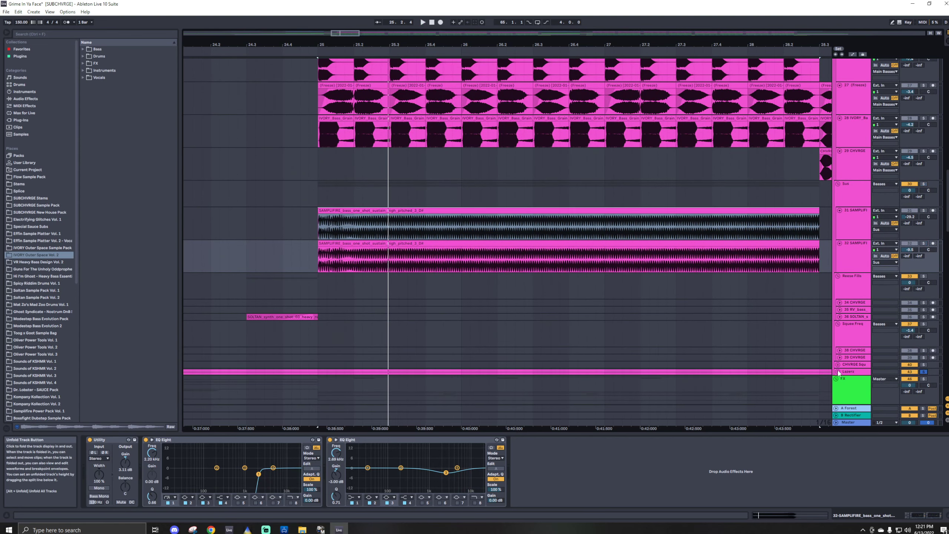
left_click(838, 372)
scroll(560, 352, "down", 5)
key("space")
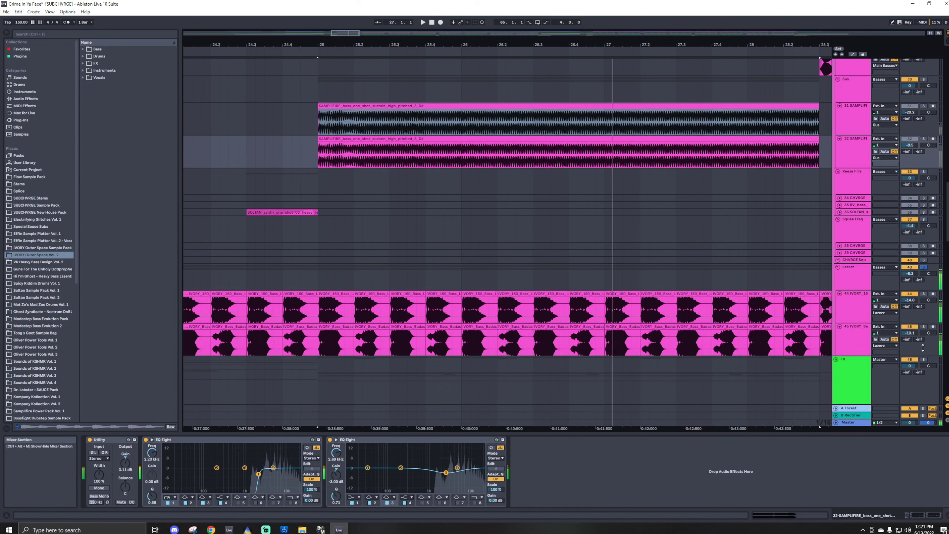
View the device chains of the Lazers group and of IVORY track 44 inside it
left_click(860, 284)
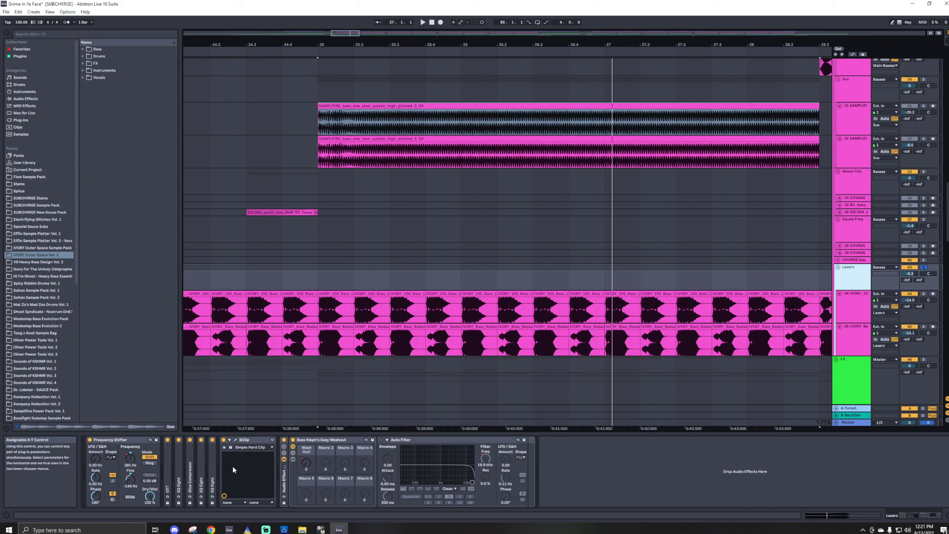
left_click(852, 310)
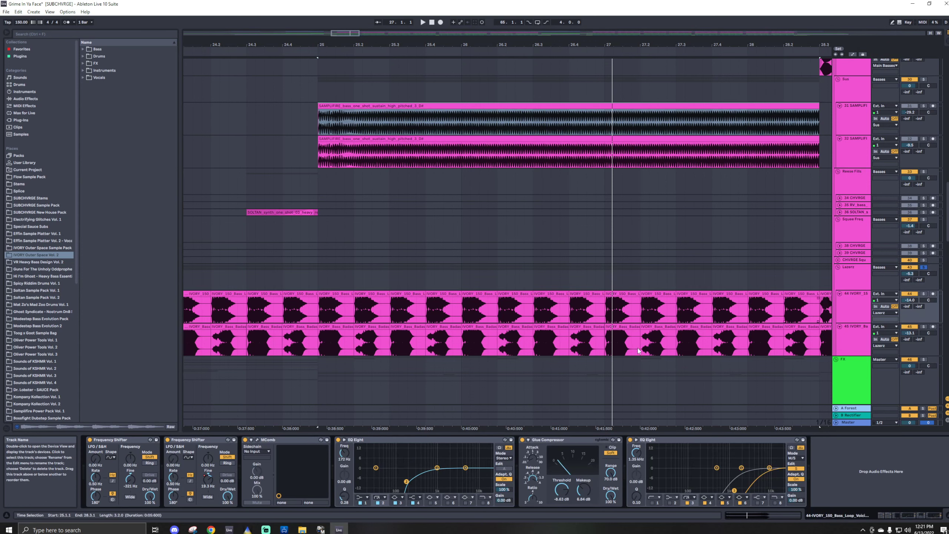
left_click(858, 281)
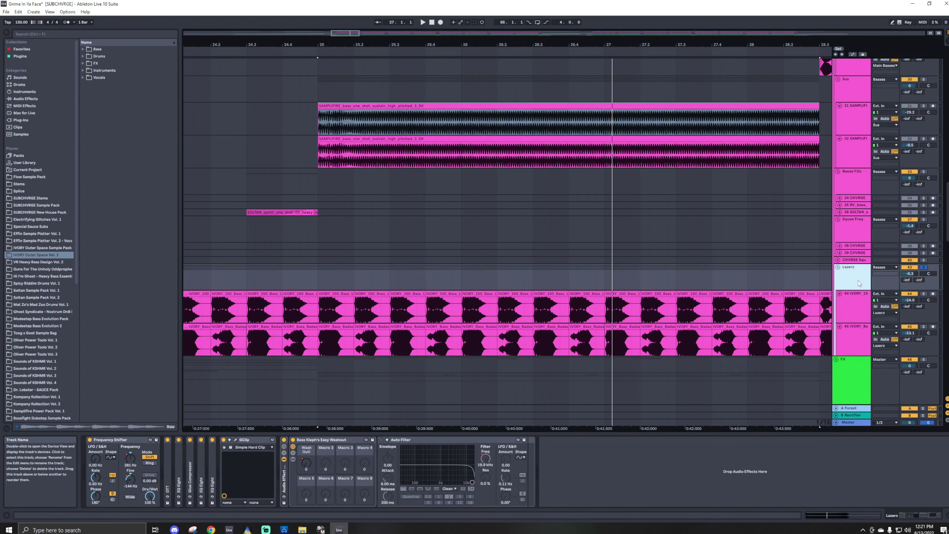
Expand the collapsed OTT, Glue Compressor and three EQ Eight devices in the Lazers group's chain and view the remaining devices
double_click(166, 463)
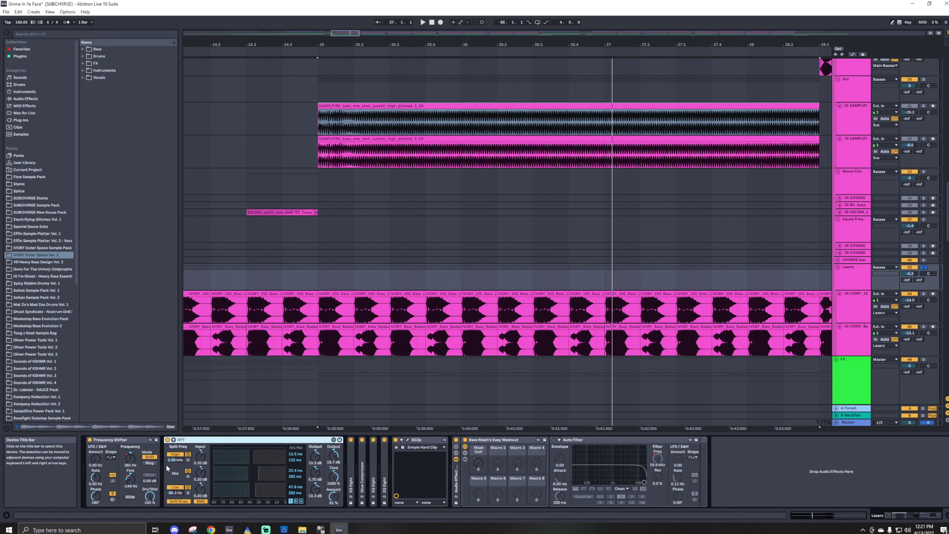
double_click(351, 482)
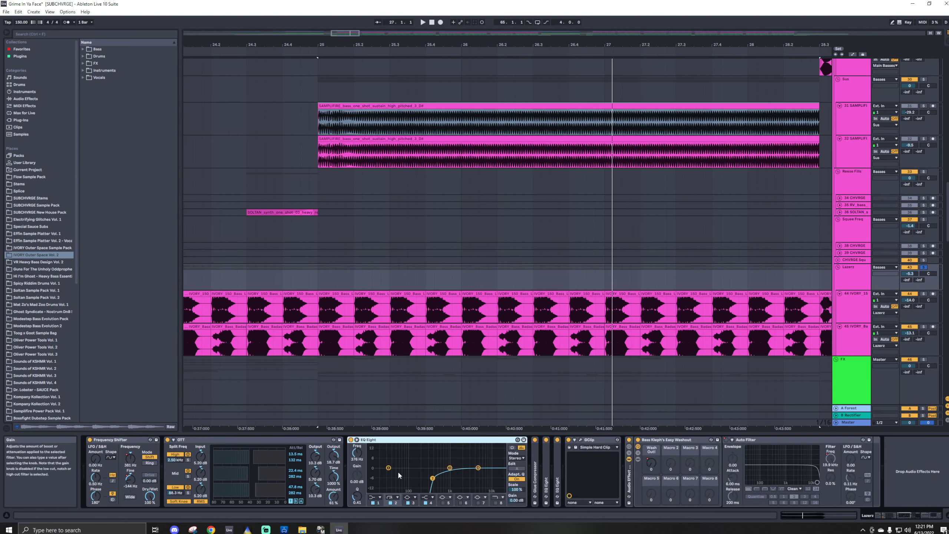
double_click(537, 467)
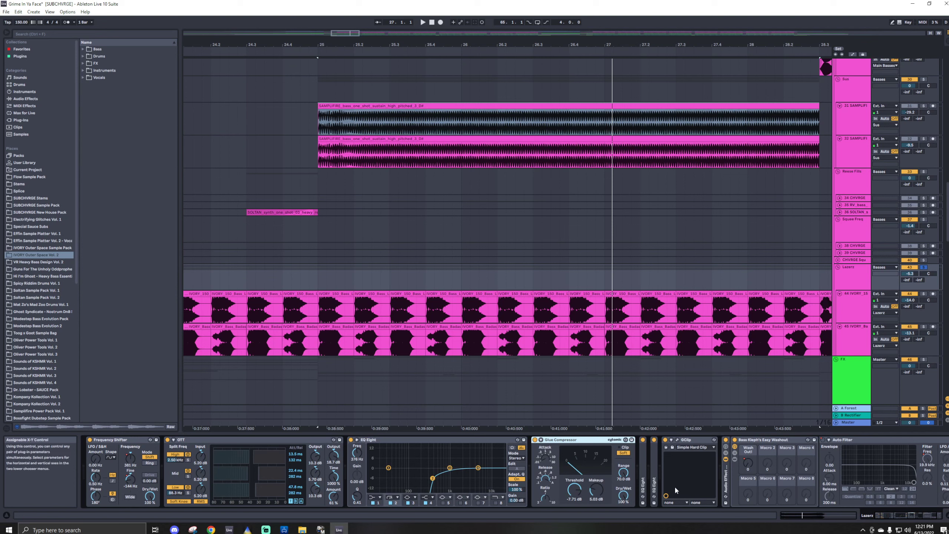
double_click(648, 479)
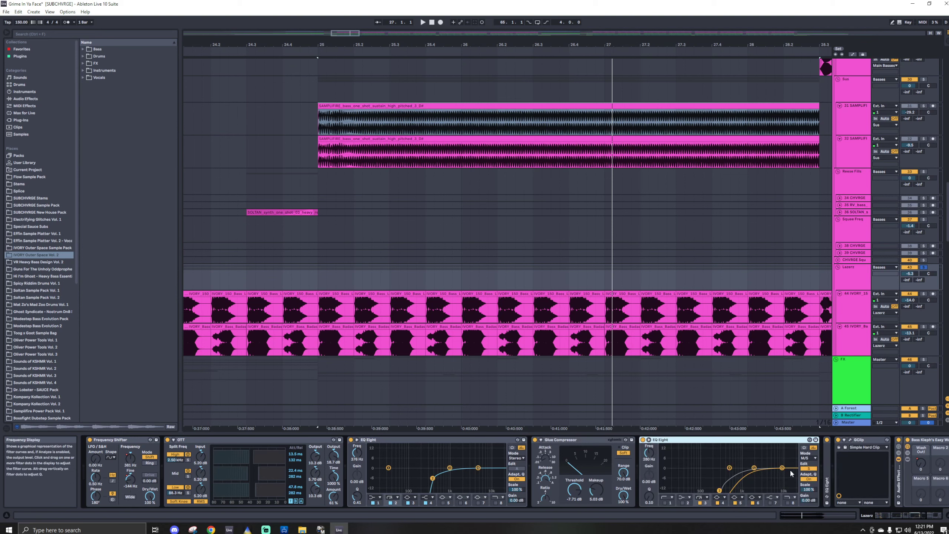
double_click(827, 464)
scroll(733, 471, "down", 10)
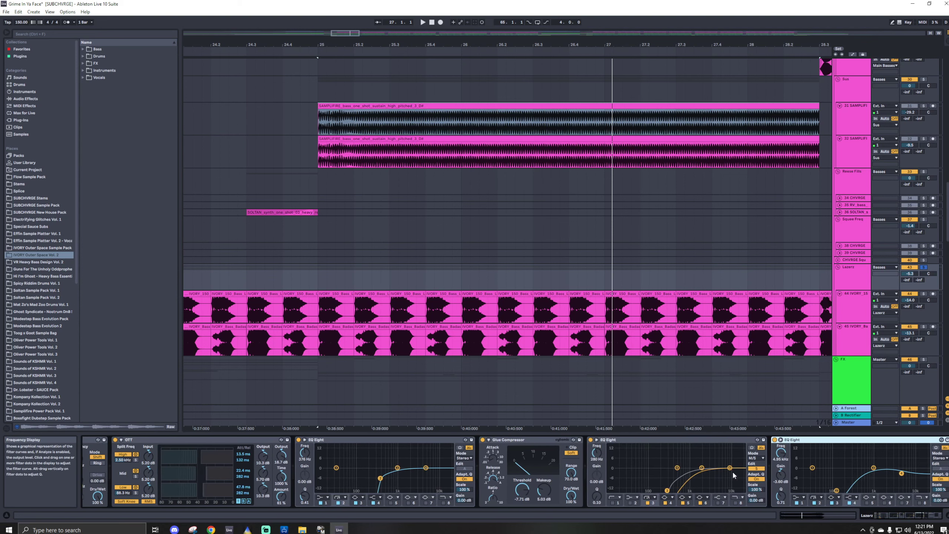
scroll(760, 461, "down", 4)
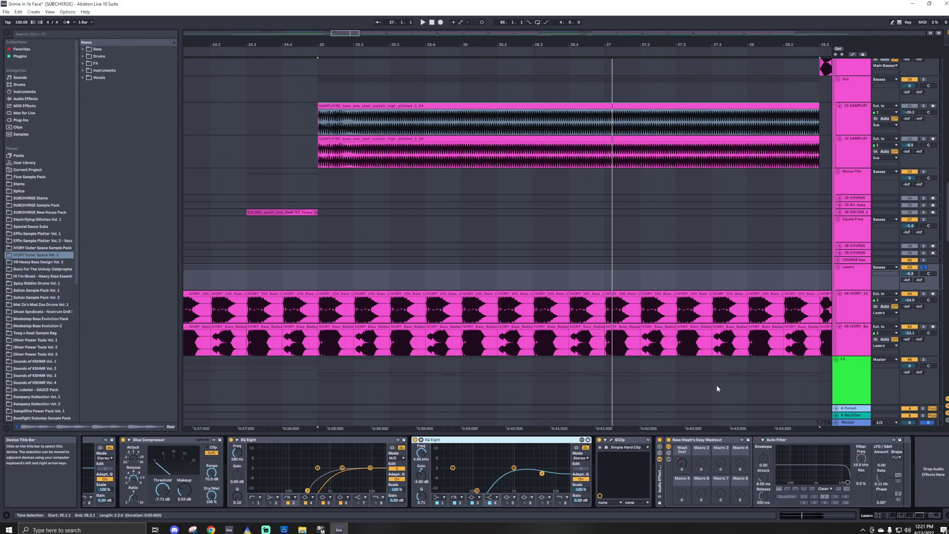
Play the soloed Lazers group from bar 25, show the automation lanes and examine its Wash Out! envelope across the arrangement
key("space")
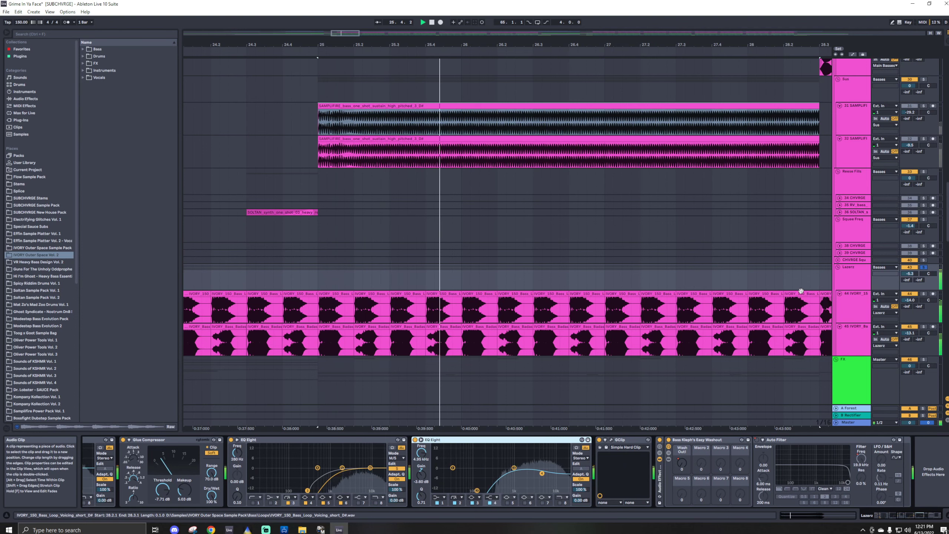
key("a")
scroll(492, 284, "down", 5, "ctrl")
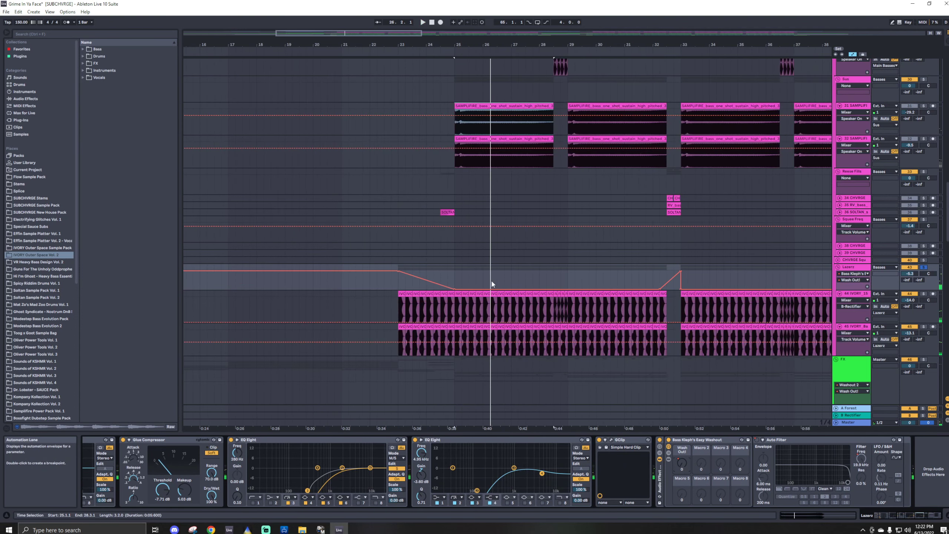
scroll(374, 282, "down", 3)
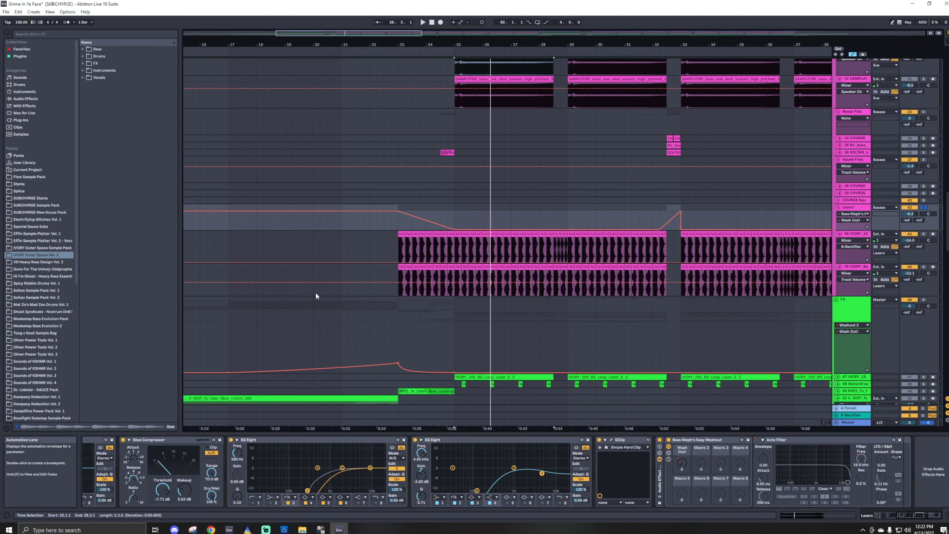
scroll(342, 284, "up", 2)
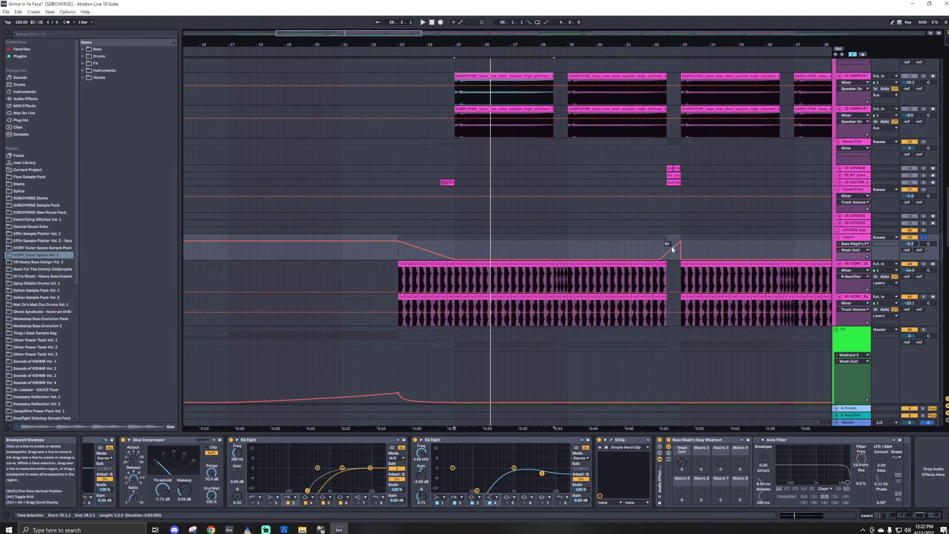
scroll(673, 248, "down", 5)
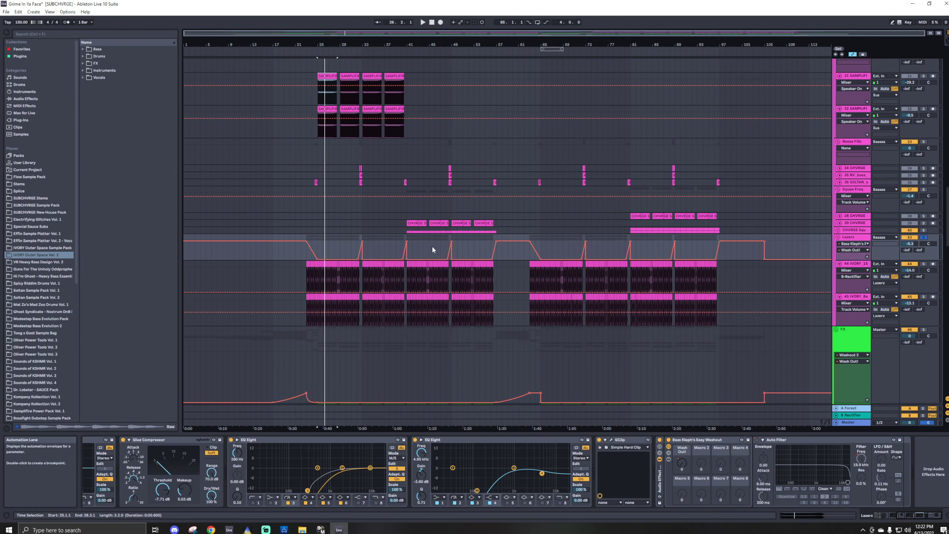
Play the Lazers Wash Out! ramp from bar 32 in solo, and unsolo the group to replay it in the full mix
left_click(360, 250)
scroll(360, 250, "up", 5)
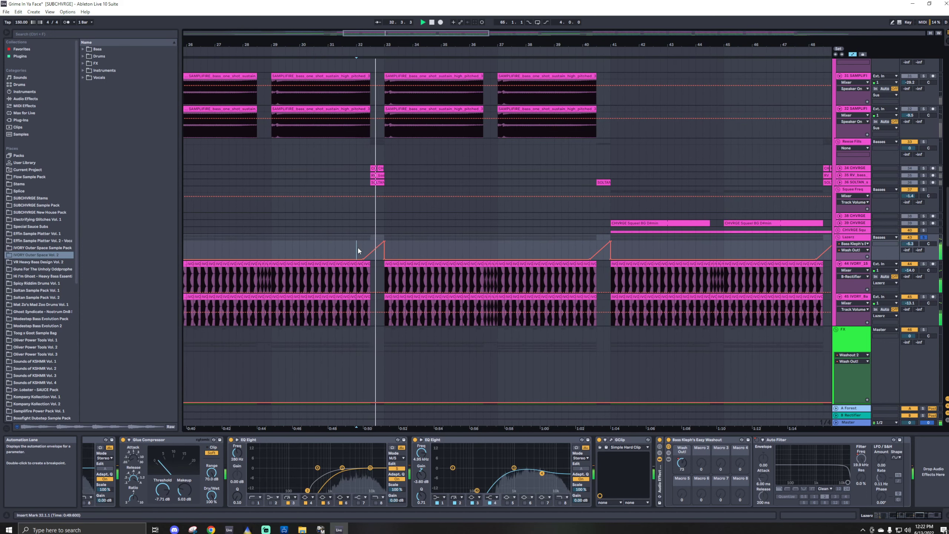
key("space")
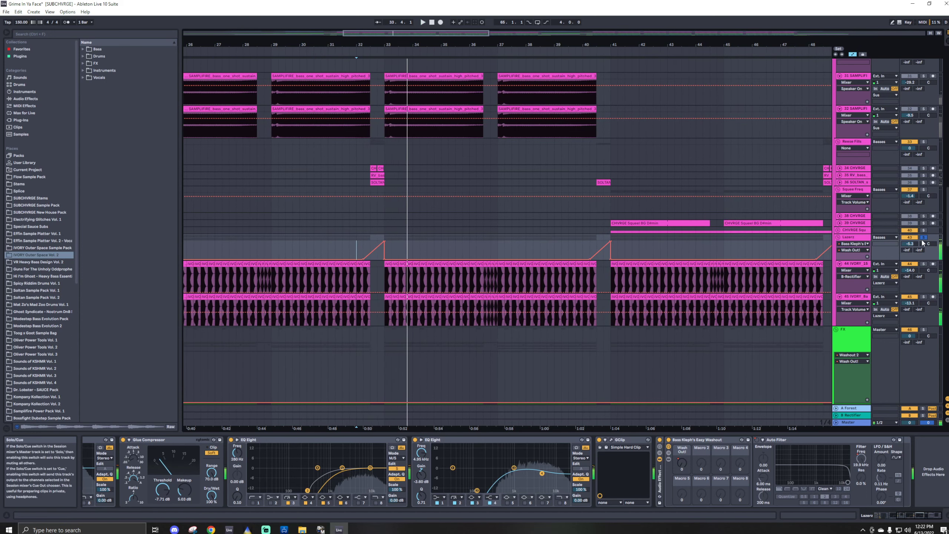
left_click(924, 237)
key("space")
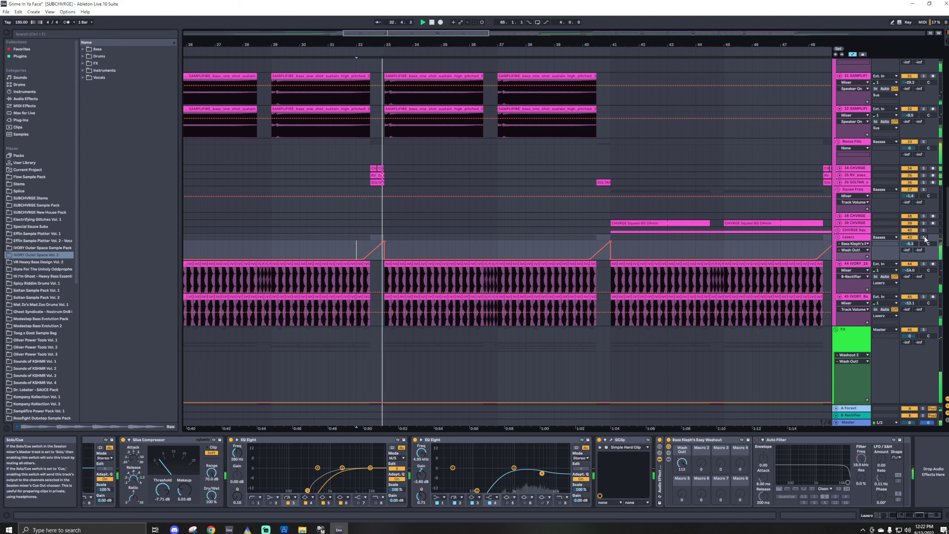
key("space")
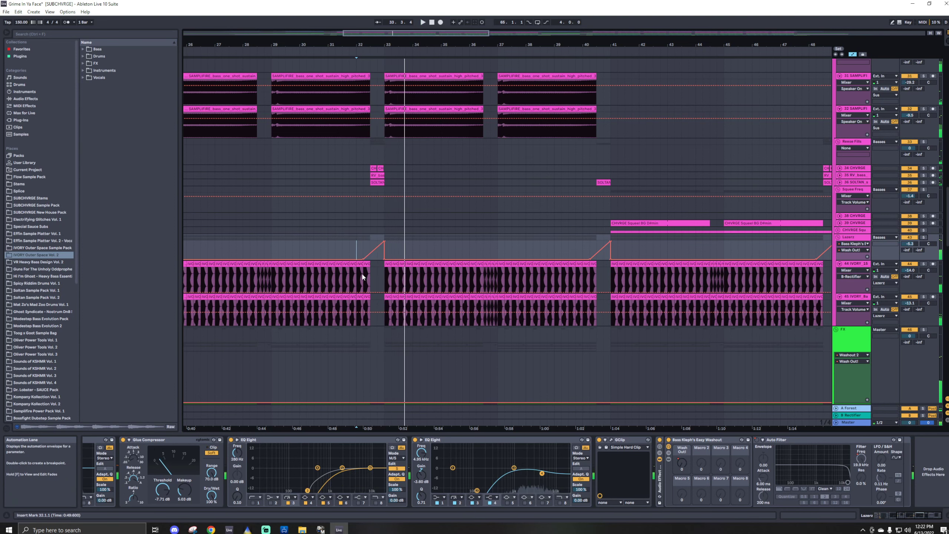
Place the insert marker at bar 23 on Lazers and look over the FX, bass and drum tracks with their automation
scroll(363, 273, "down", 5)
left_click(305, 257)
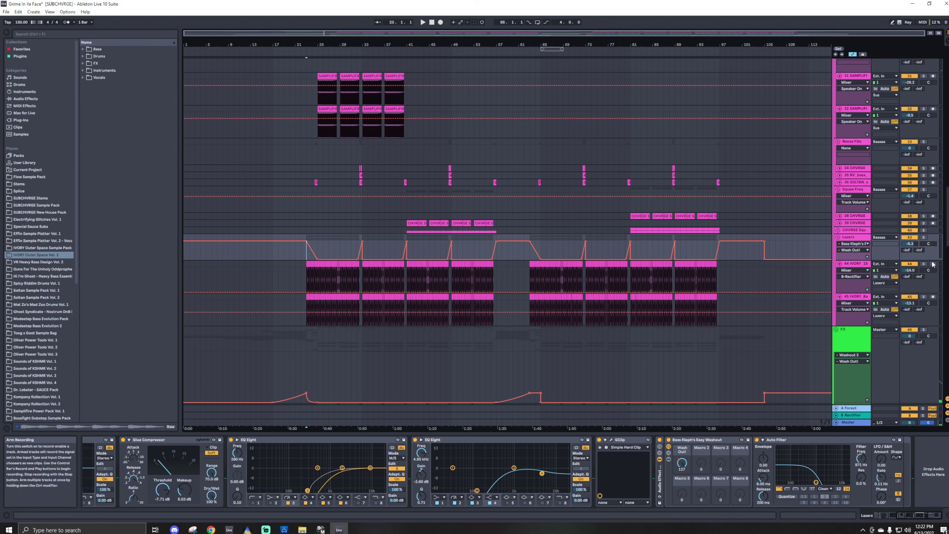
scroll(351, 317, "down", 4)
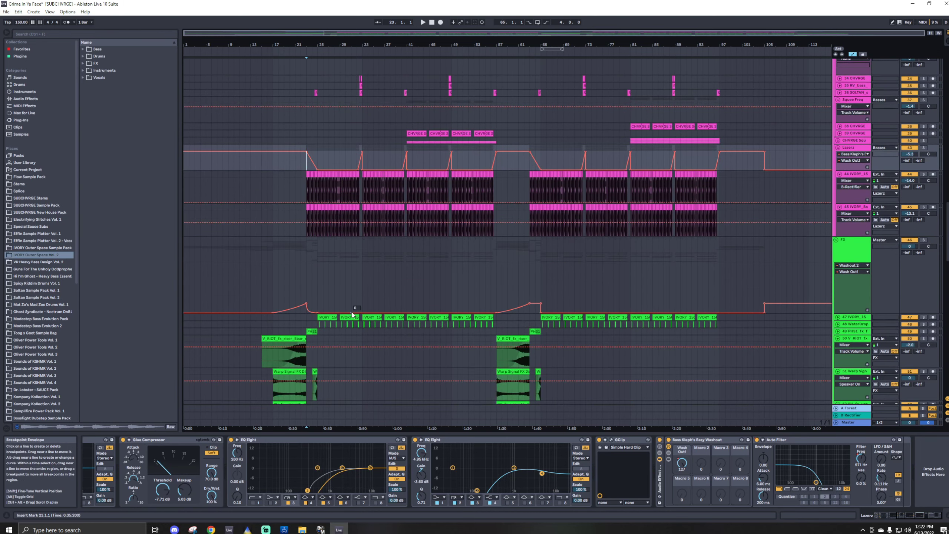
scroll(352, 316, "up", 9)
scroll(352, 310, "up", 8)
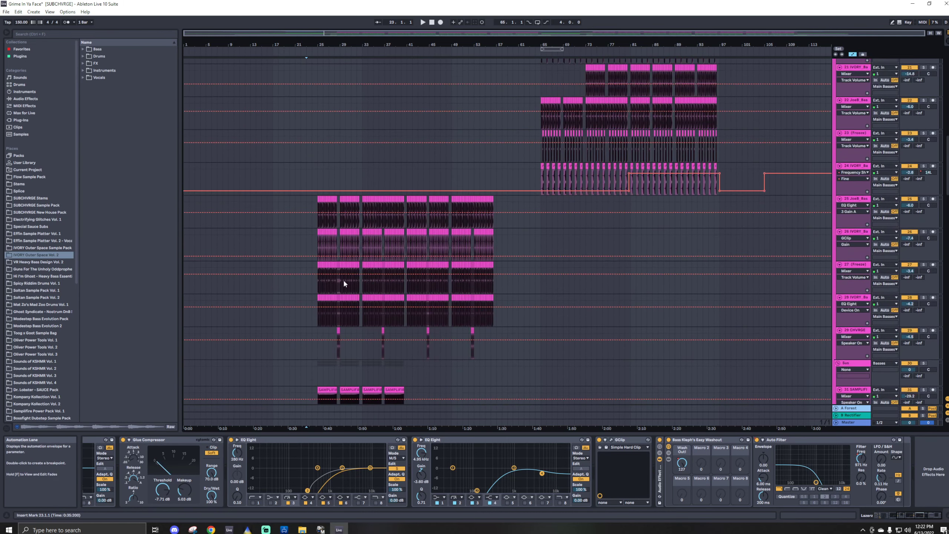
scroll(331, 280, "down", 4)
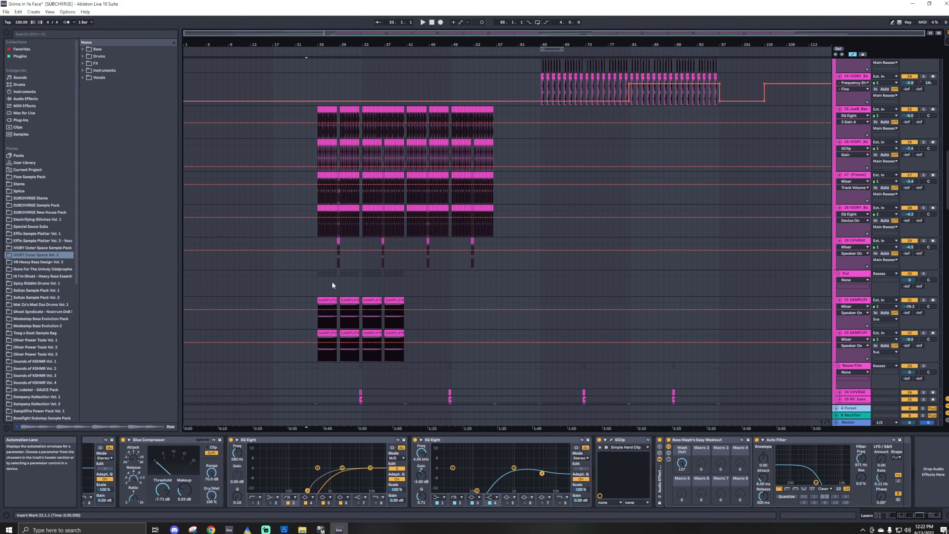
scroll(332, 280, "up", 10)
scroll(331, 274, "up", 11)
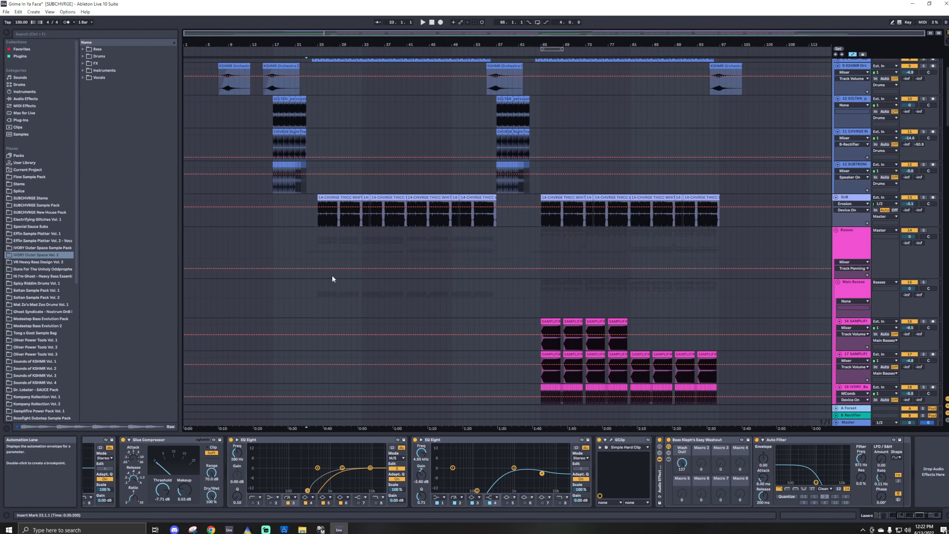
Place the insert marker at bar 25 on SUB, save the Live Set and fold all tracks and groups
left_click(319, 223)
key("ctrl+s")
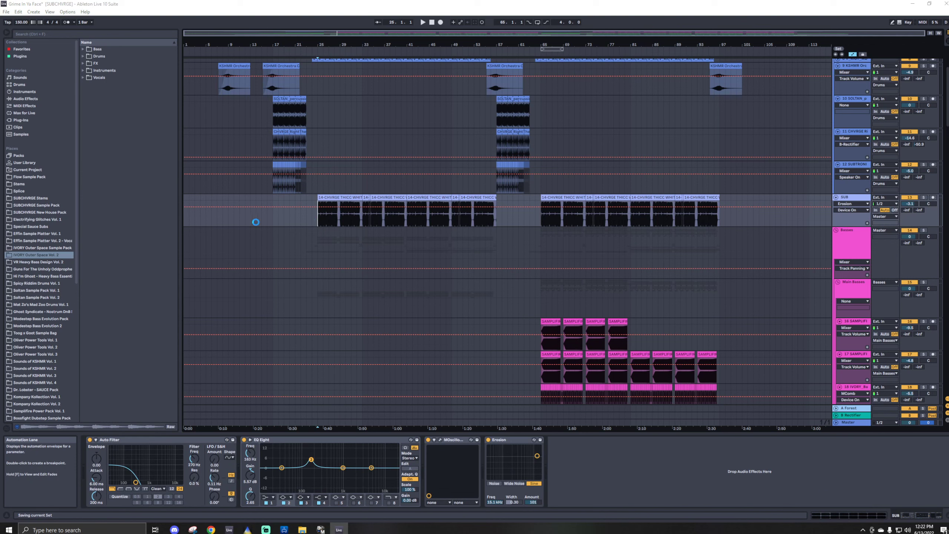
left_click(851, 241)
key("ctrl+a")
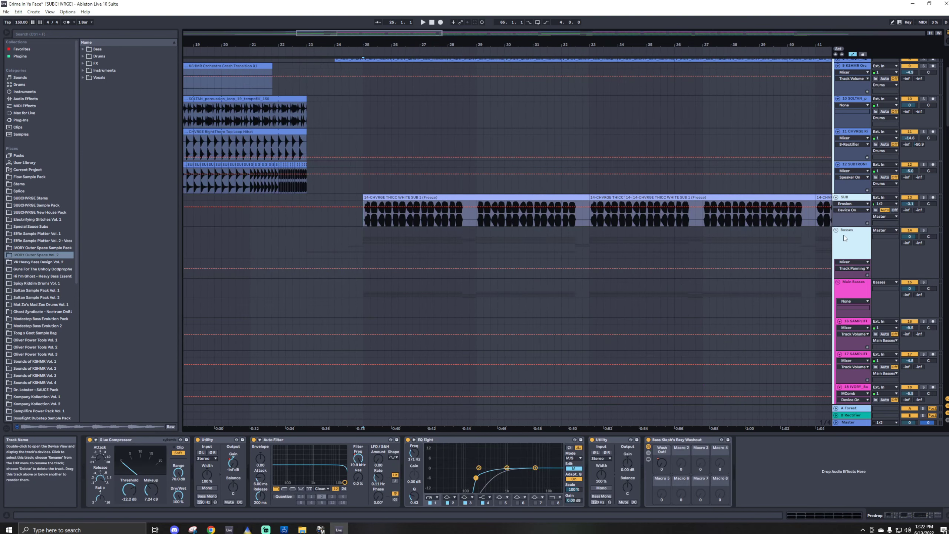
left_click(836, 231)
left_click(710, 170)
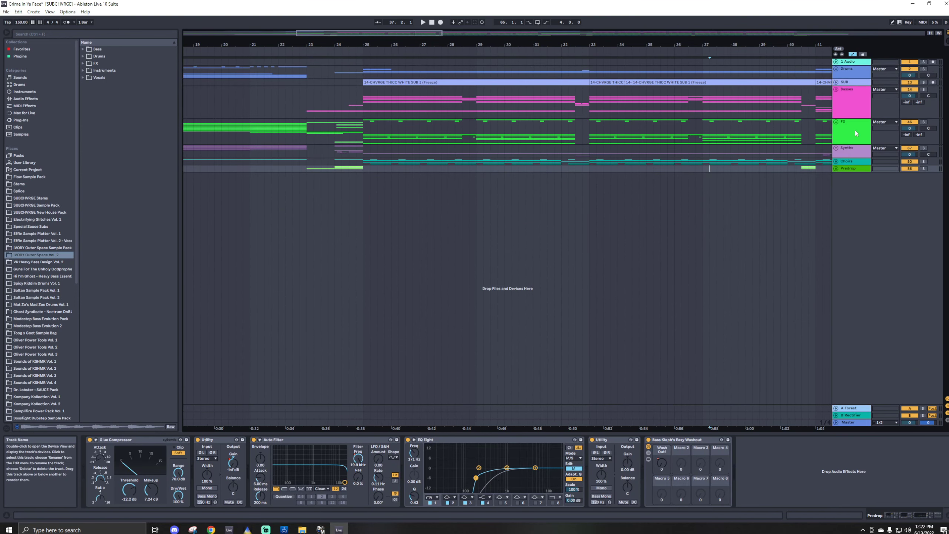
Unfold the SUB track, insert a new audio track directly above it and zoom in on the sub clip around bar 25
left_click(836, 82)
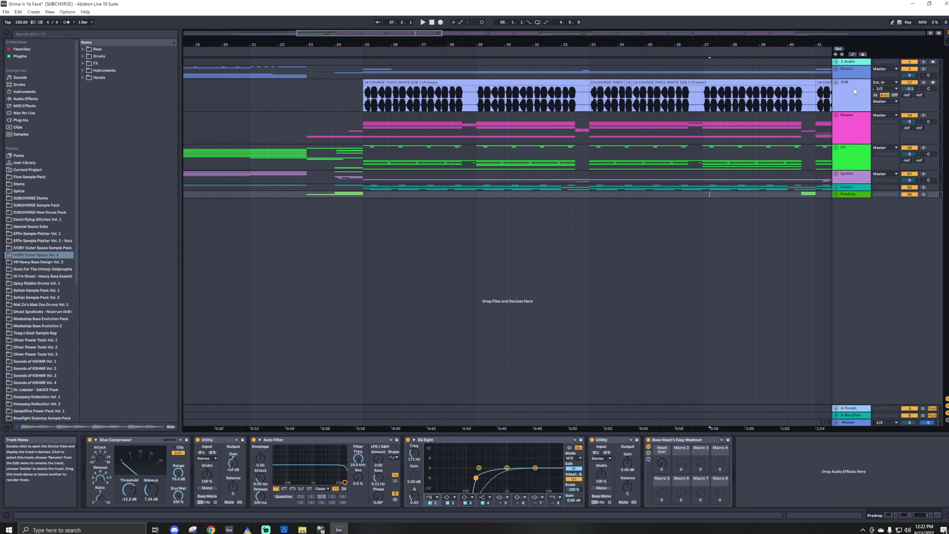
left_click(855, 88)
key("ctrl+t")
left_click_drag(855, 100, 374, 140)
scroll(372, 140, "up", 5, "ctrl")
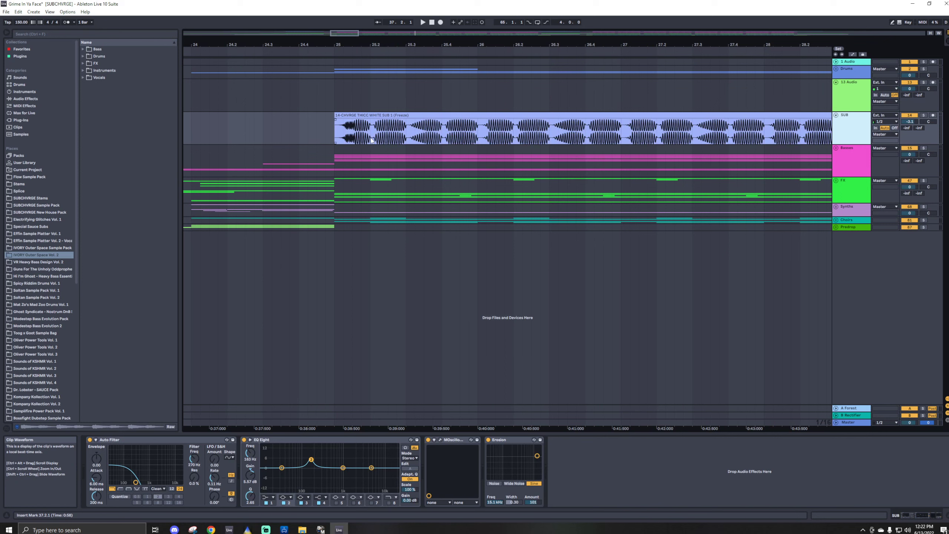
Insert a MIDI track below 13 Audio, search the browser for "sublab" and load the SubLab instrument onto the new track
left_click(339, 95)
key("ctrl+f")
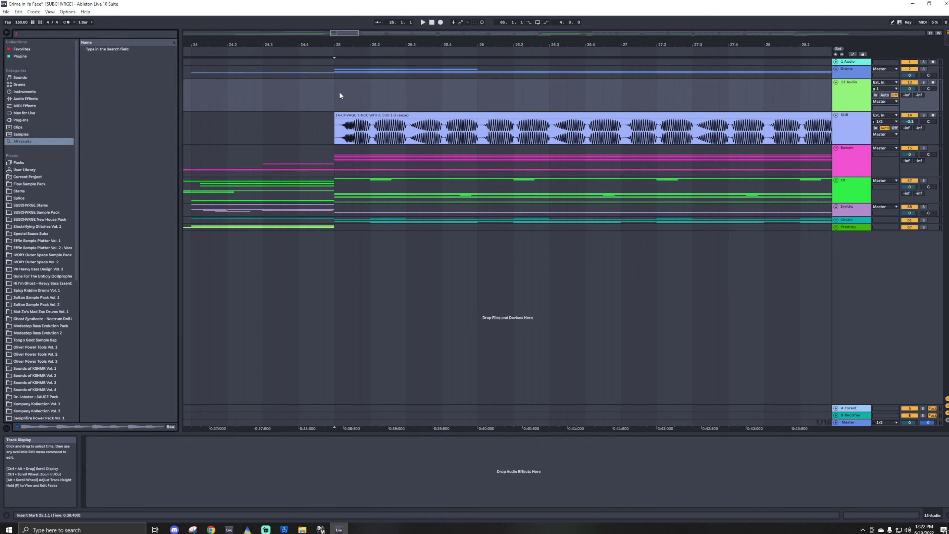
type("sublab")
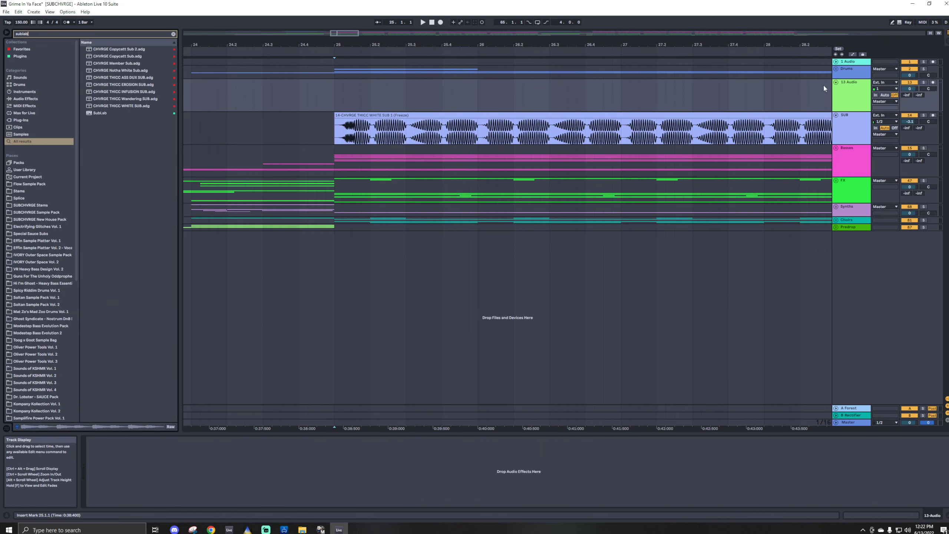
key("ctrl+shift+t")
left_click(97, 114)
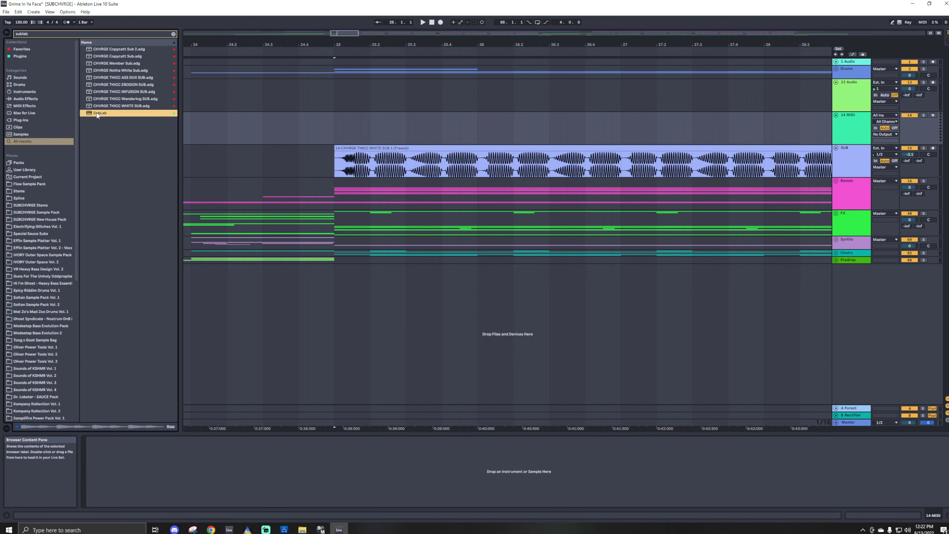
key("Return")
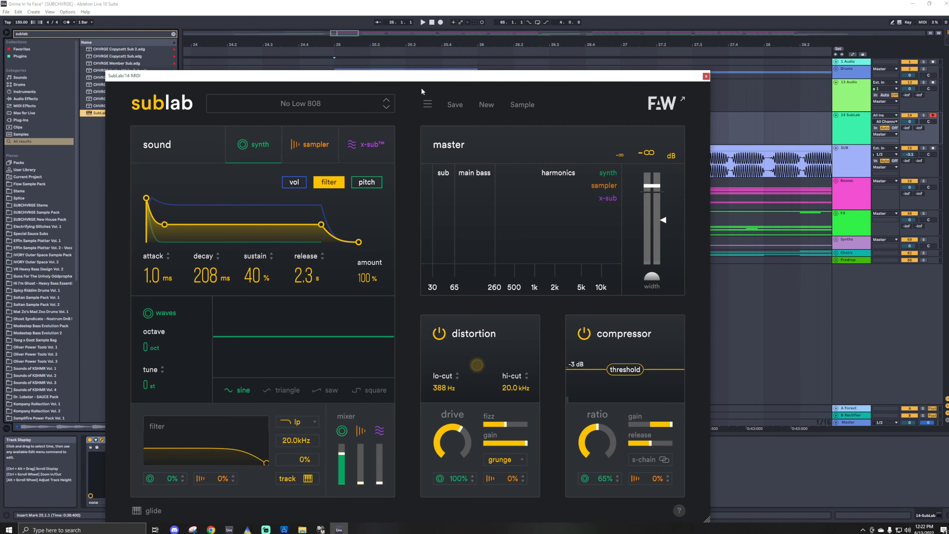
left_click_drag(432, 82, 418, 68)
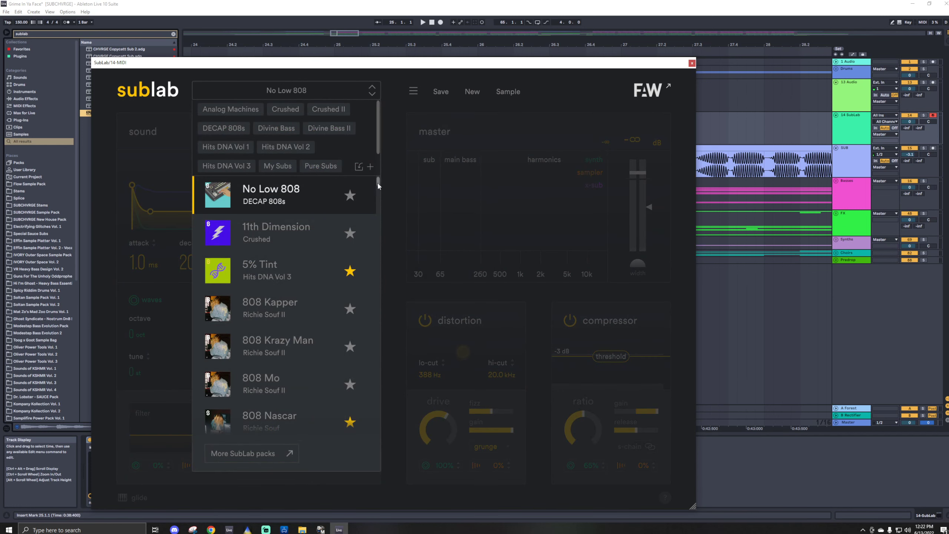
Filter SubLab's preset list to the favourites and browse through the entries
left_click_drag(378, 183, 404, 108)
scroll(366, 130, "down", 1)
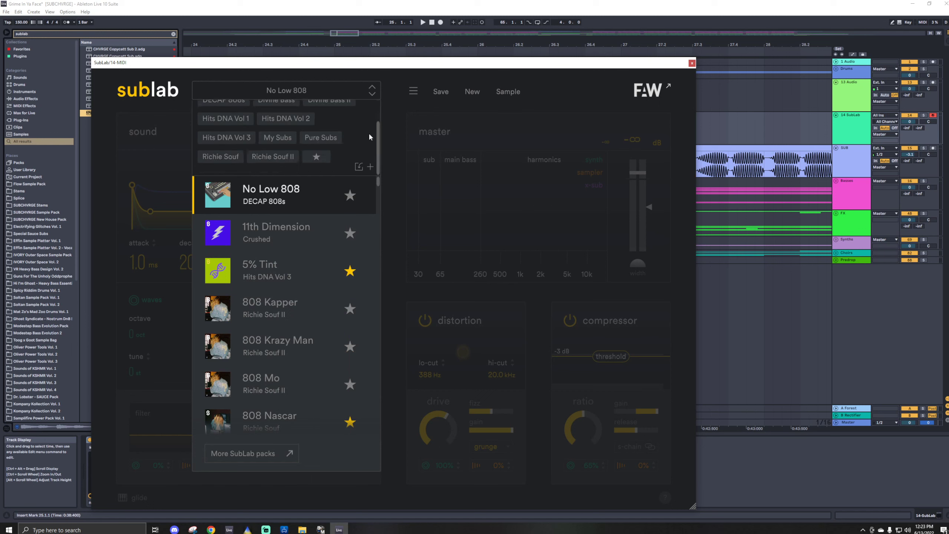
left_click(319, 157)
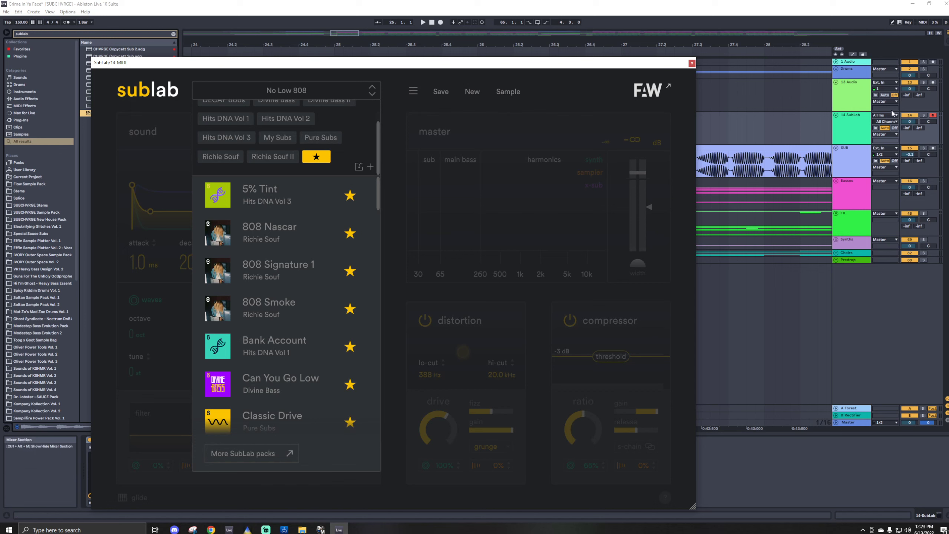
scroll(291, 342, "down", 5)
scroll(291, 345, "up", 3)
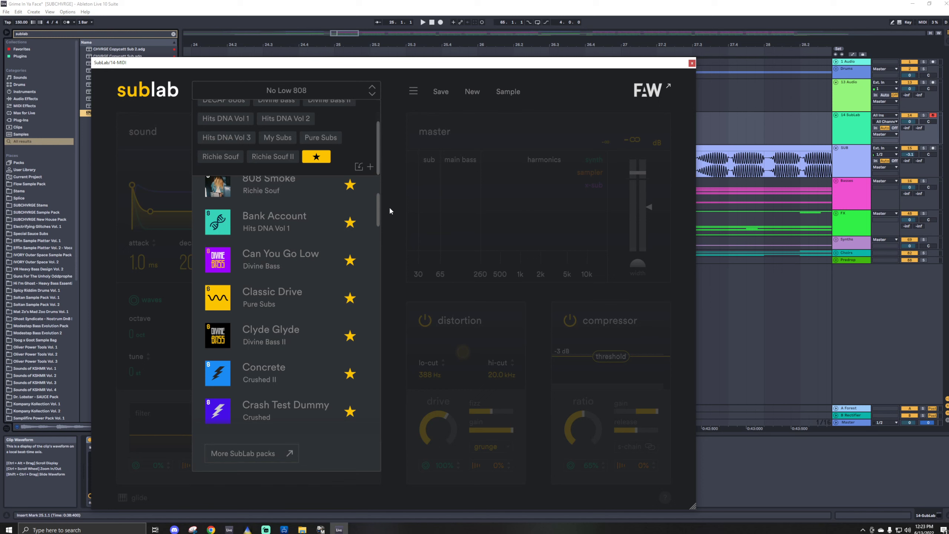
Try out the SubLab presets Classic Drive, Can You Go Low and Killer Hurts, and close the plug-in window
scroll(379, 215, "down", 1)
left_click(261, 285)
scroll(380, 208, "down", 2)
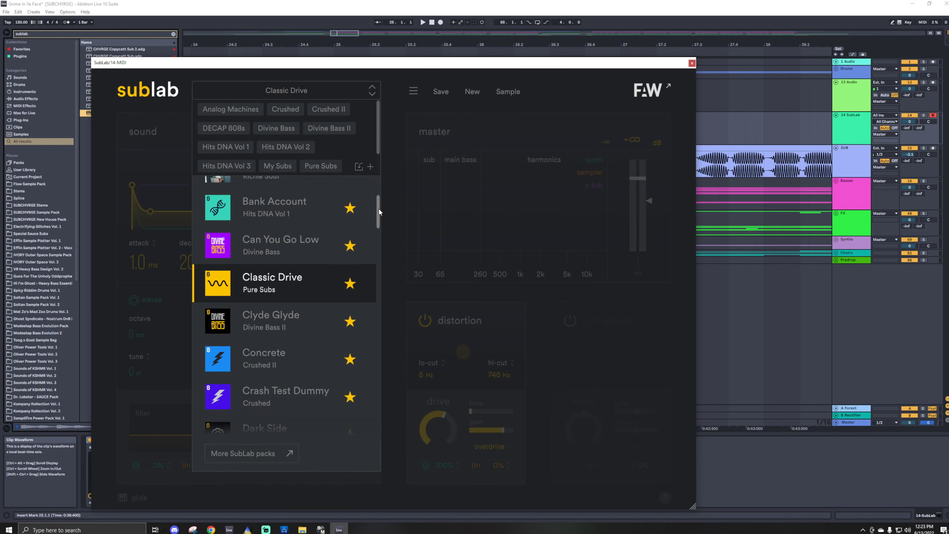
left_click(252, 240)
left_click_drag(378, 215, 376, 274)
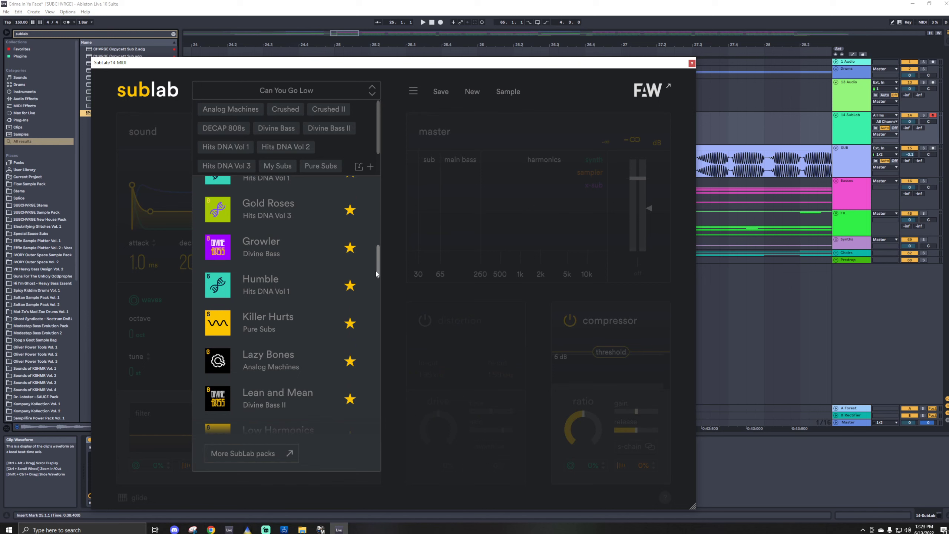
left_click(273, 317)
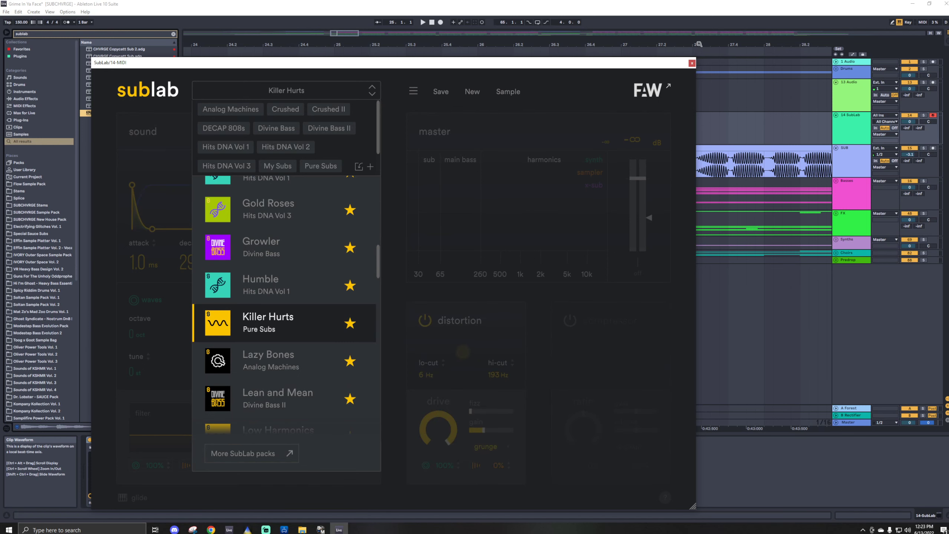
left_click(692, 63)
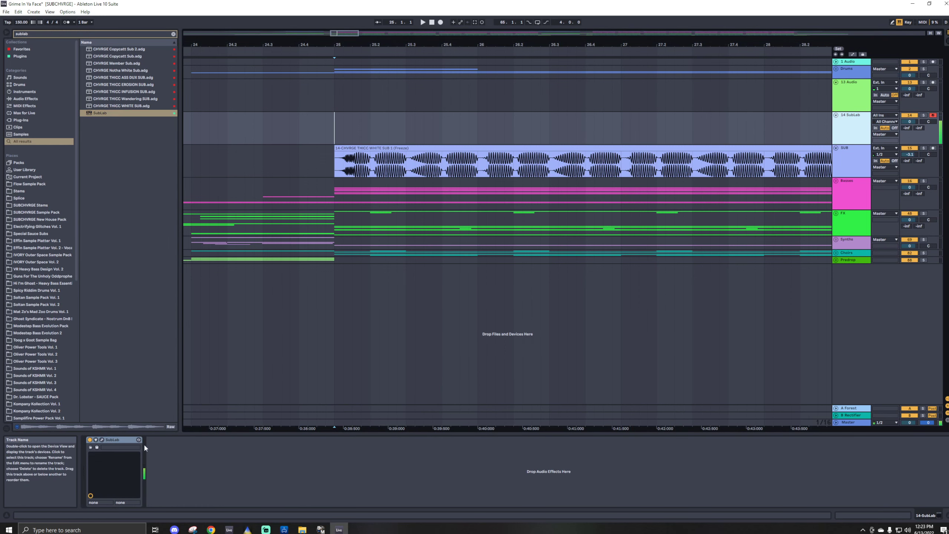
left_click(102, 440)
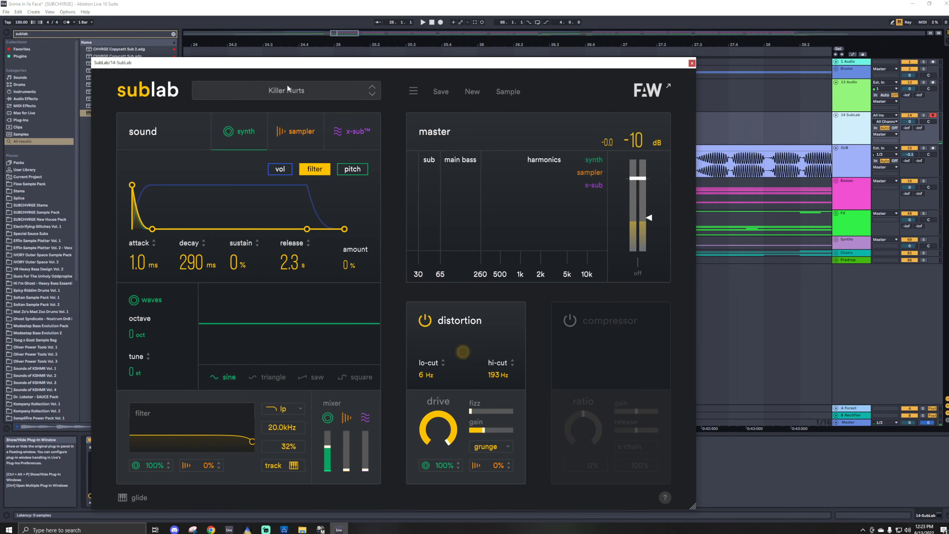
left_click(692, 63)
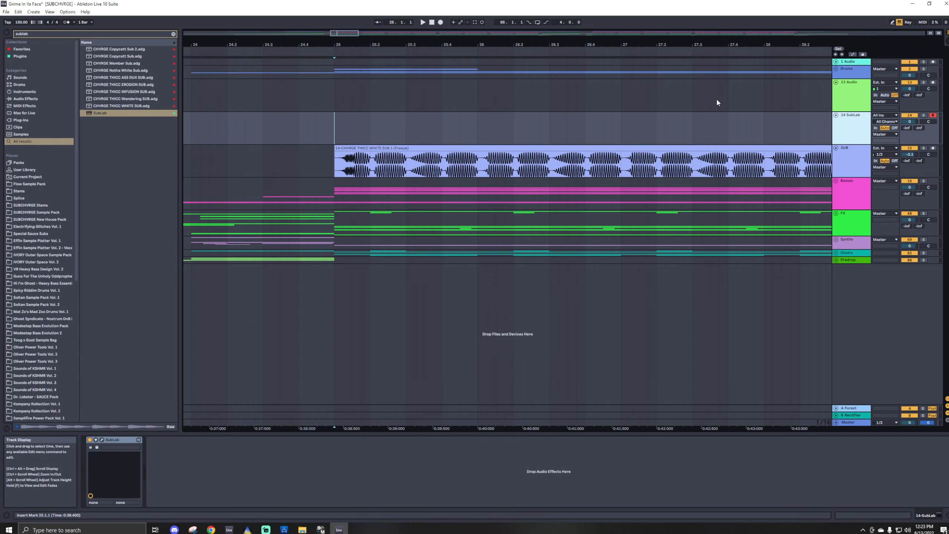
Search the browser for "thicc white" and load the CHVRGE THICC WHITE SUB rack onto the SubLab track
key("ctrl+f")
type("thicc")
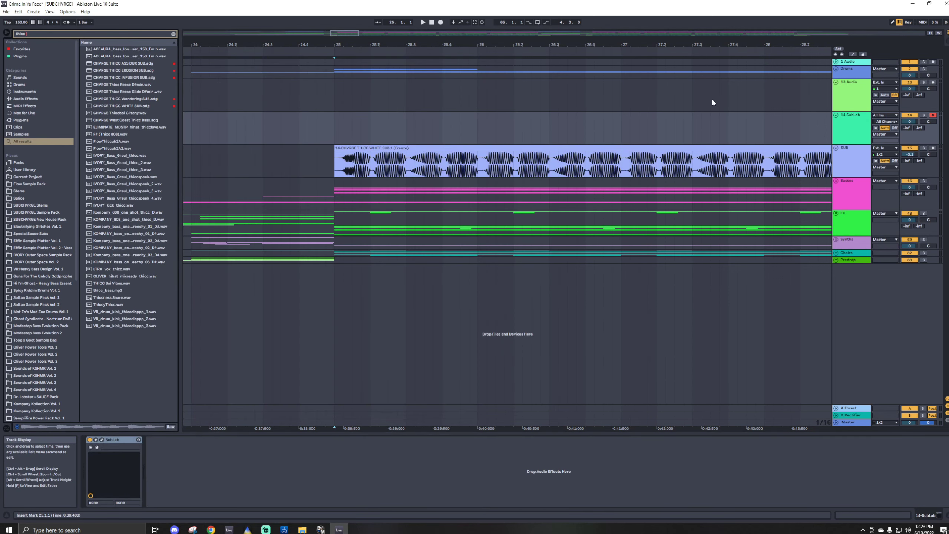
type(" white")
left_click_drag(105, 51, 409, 116)
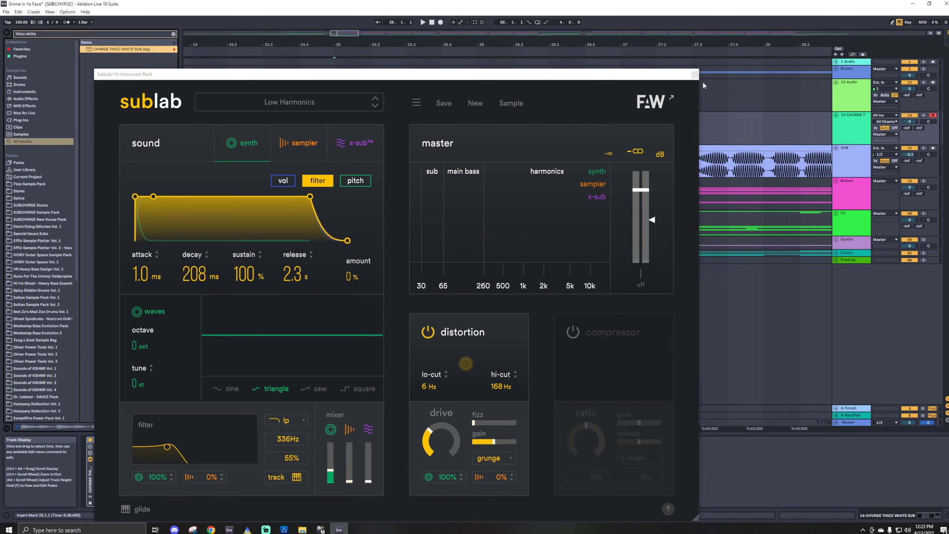
left_click(694, 75)
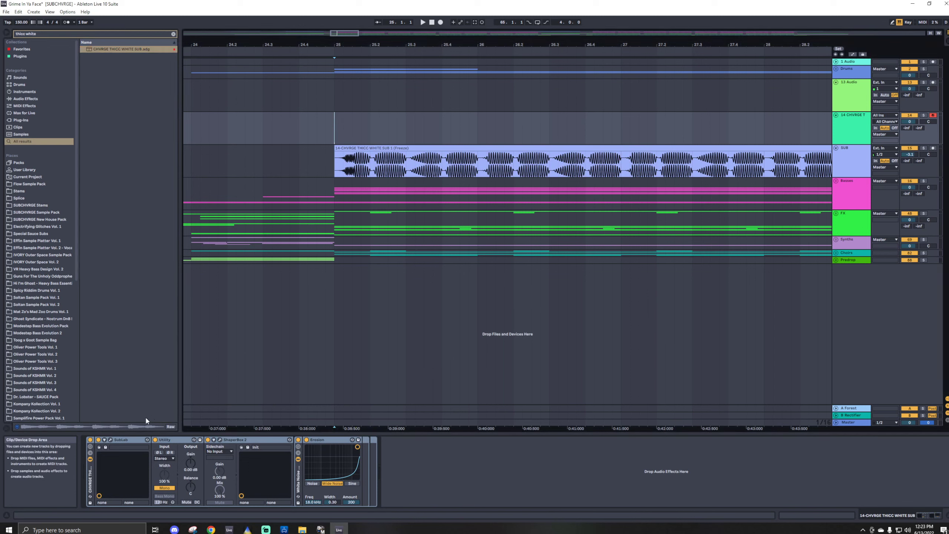
left_click(121, 443)
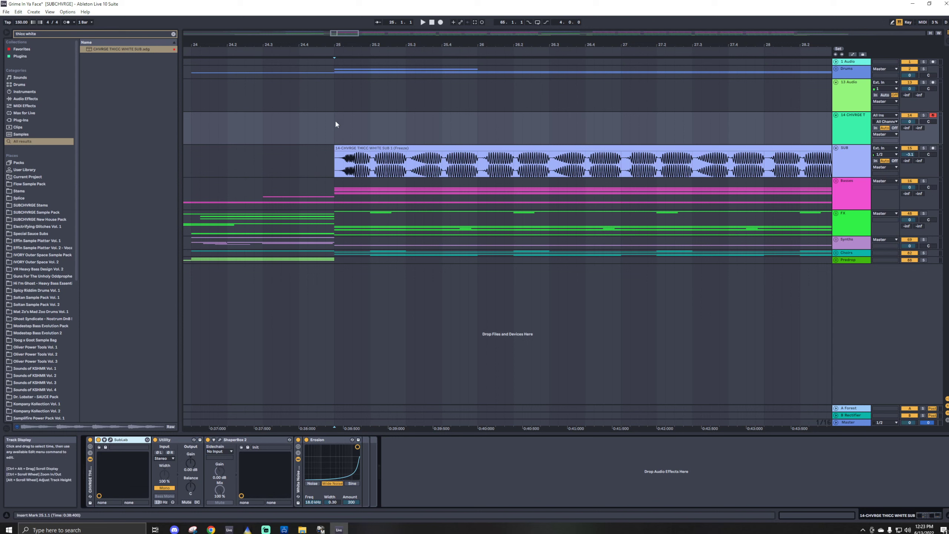
key("ctrl+f")
type("amp")
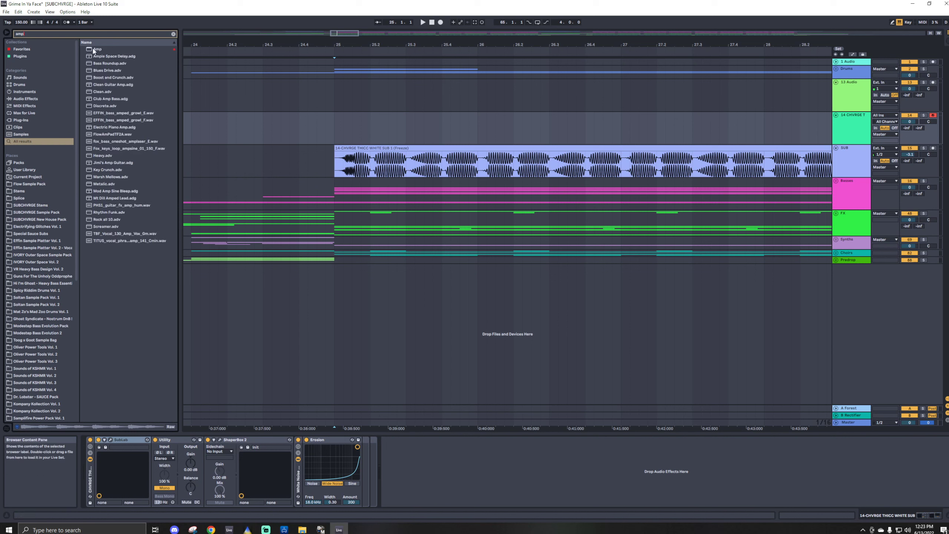
left_click(174, 34)
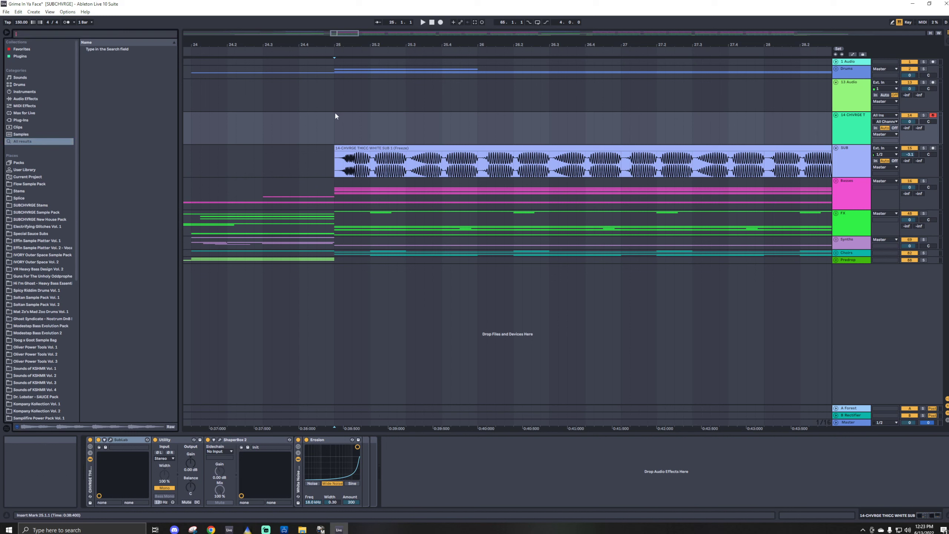
left_click(332, 121)
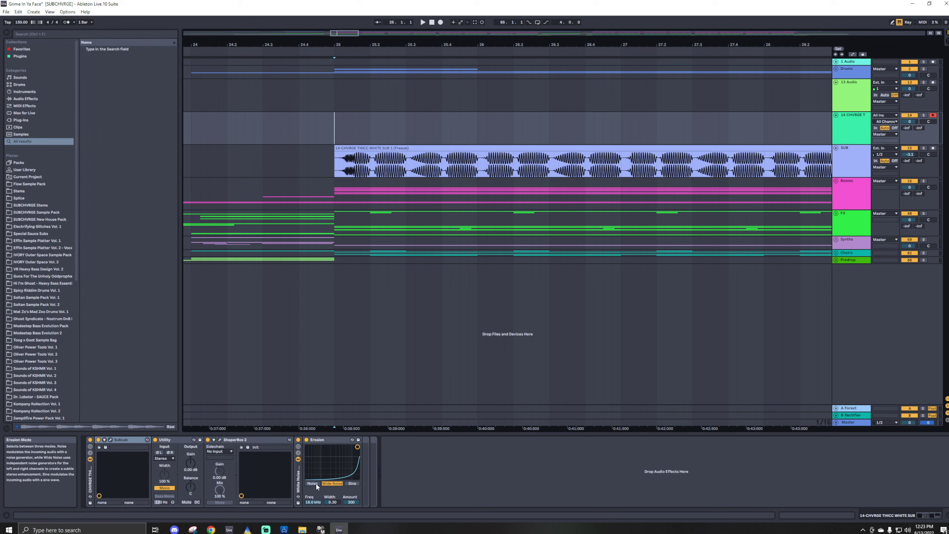
Select the frozen SUB clip, find CHVRGE THICC WHITE SUB.adg in the browser again and reload it onto track 14
right_click(860, 123)
left_click(849, 130)
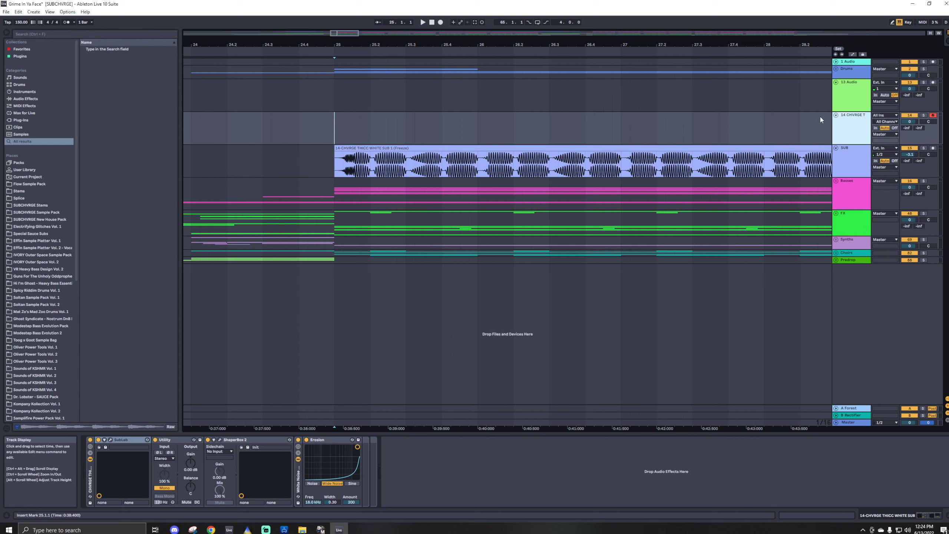
left_click(378, 147)
key("ctrl+f")
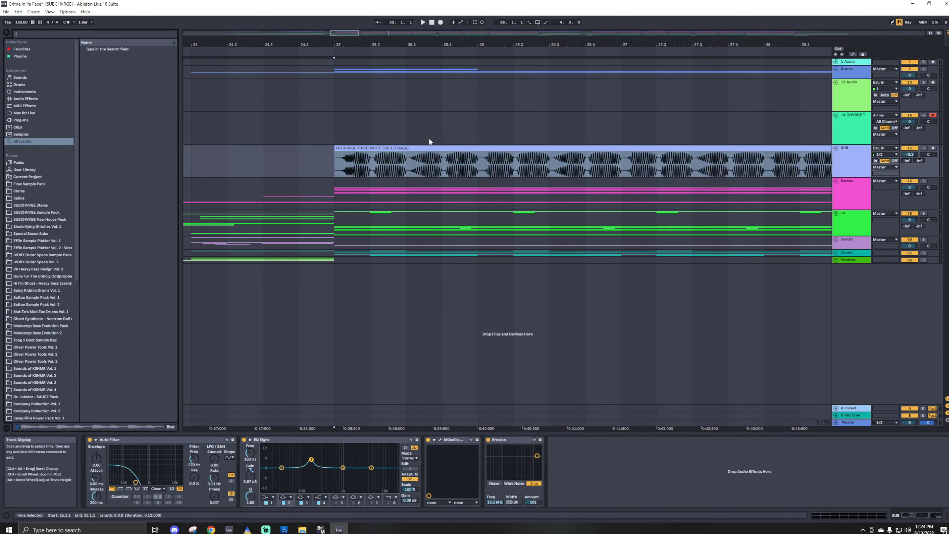
type("chv thicc w")
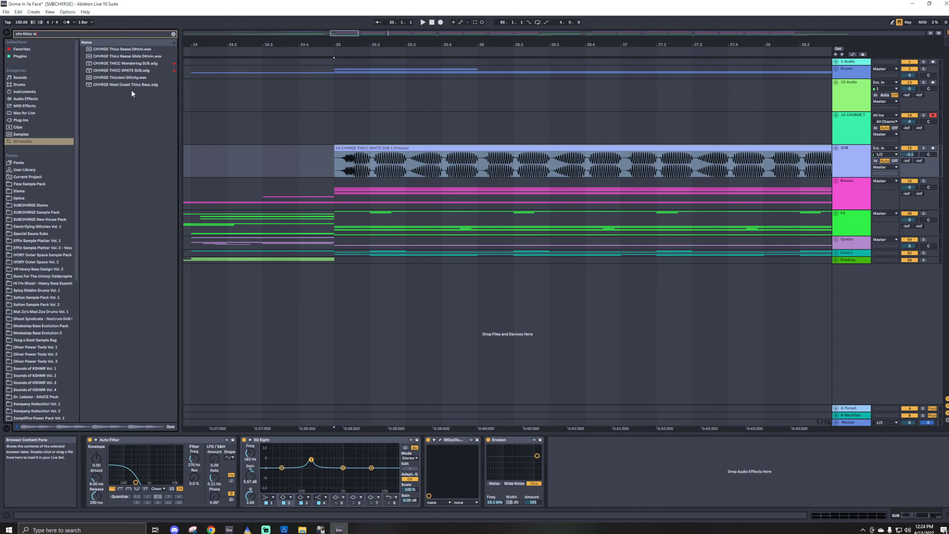
left_click_drag(127, 71, 355, 128)
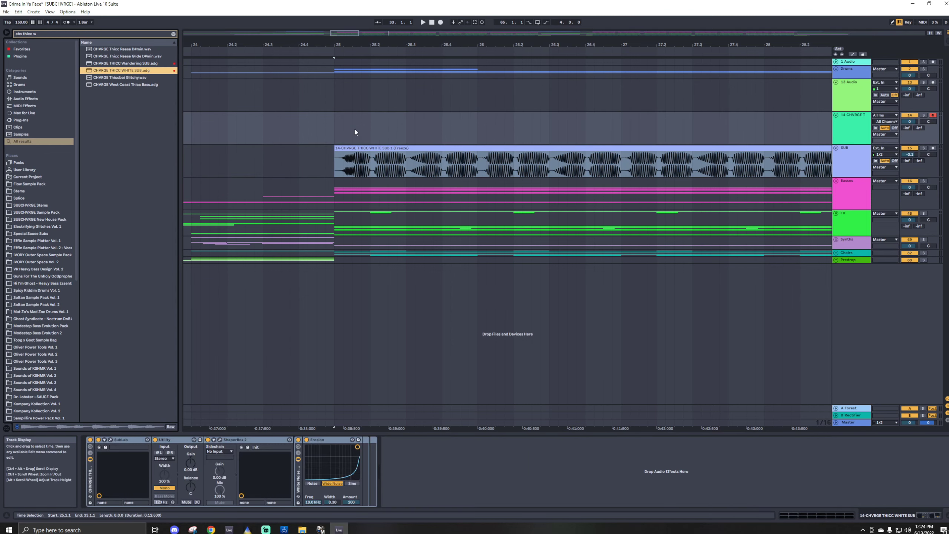
Examine which preset the rack's SubLab uses in its preset list, and check the Mono setting in Utility
left_click(110, 440)
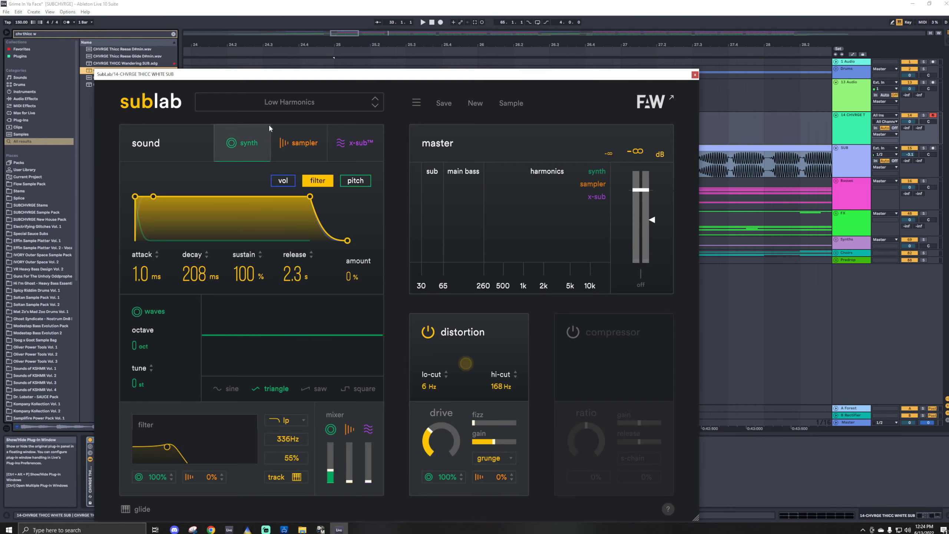
left_click(289, 103)
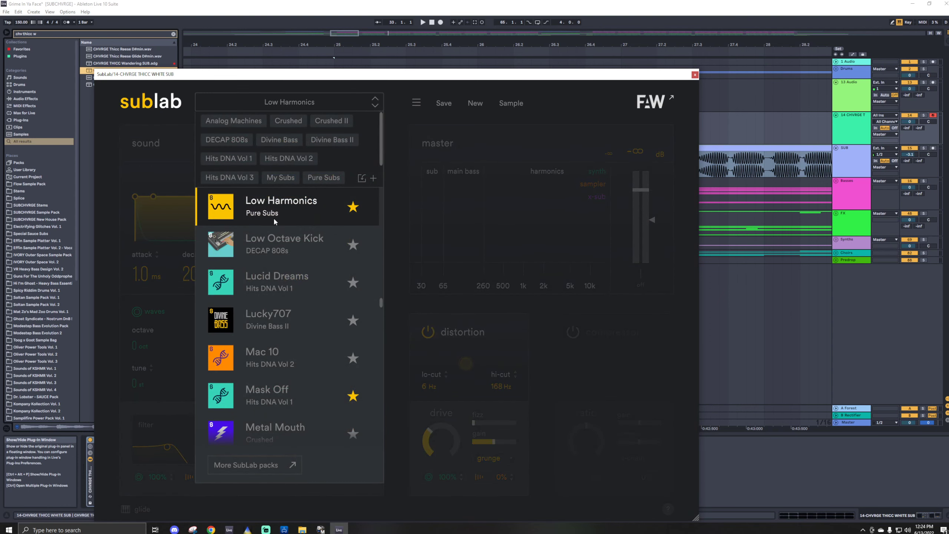
left_click(695, 76)
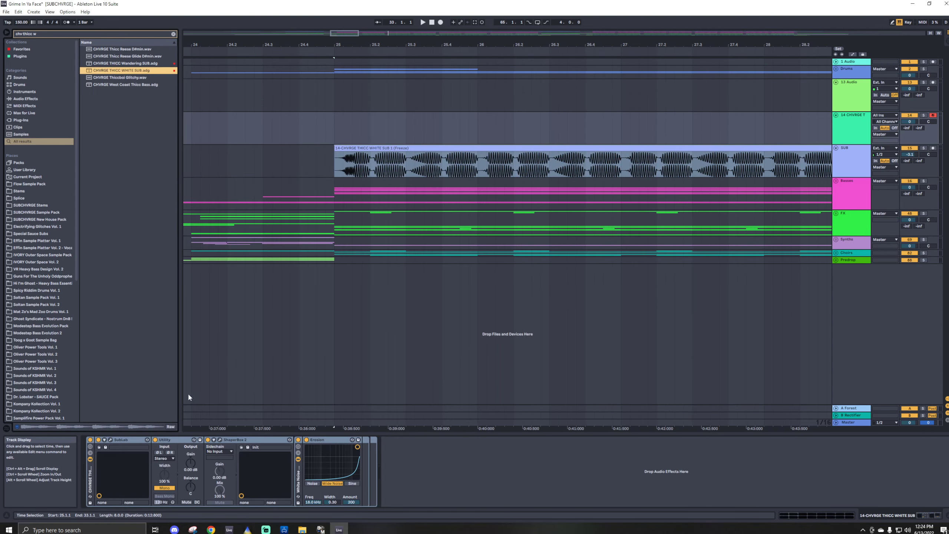
left_click(163, 489)
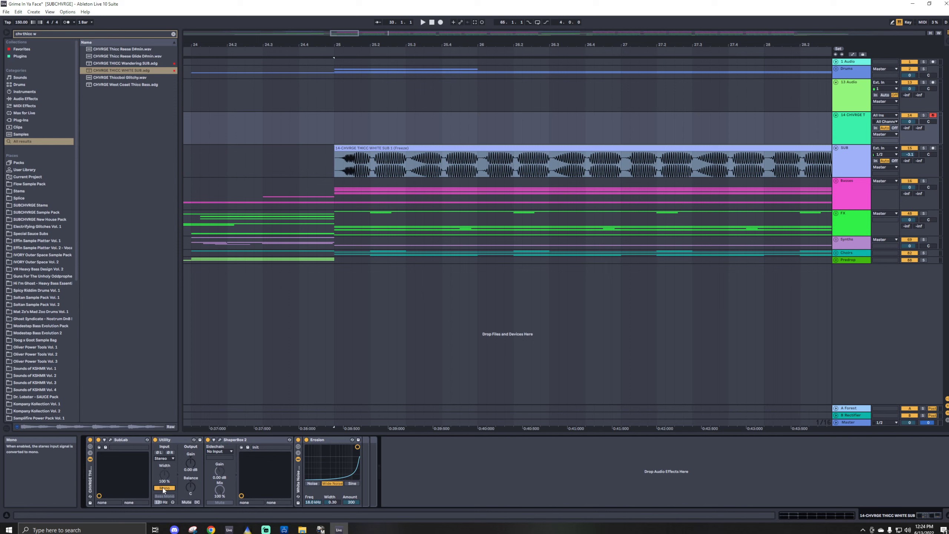
Open ShaperBox 2 from the sub rack, turn off the White Noise Erosion rack and start playback from bar 25
left_click(220, 440)
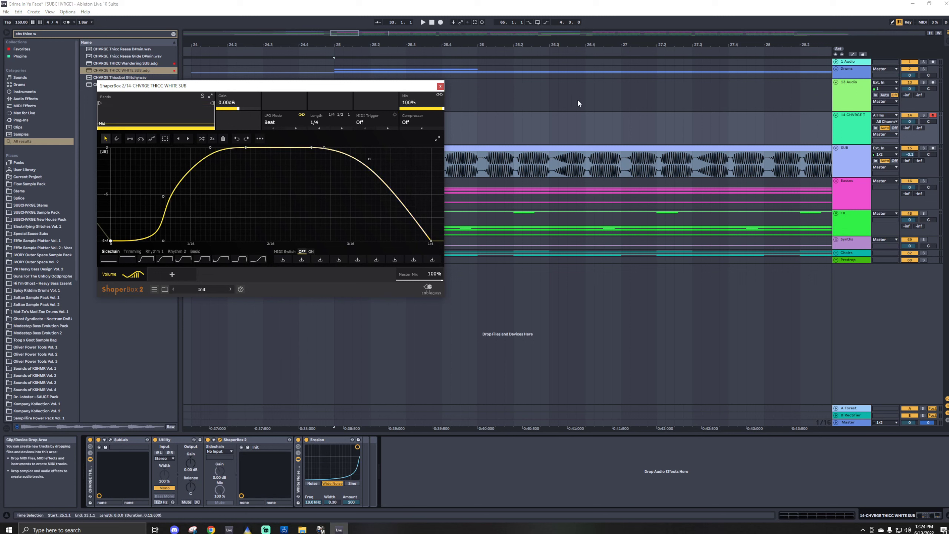
left_click(298, 440)
left_click(339, 92)
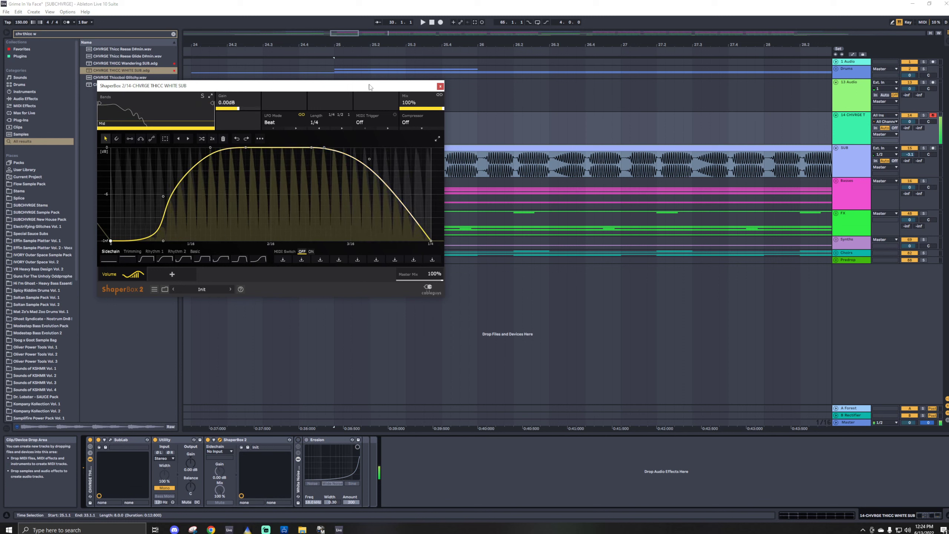
key("space")
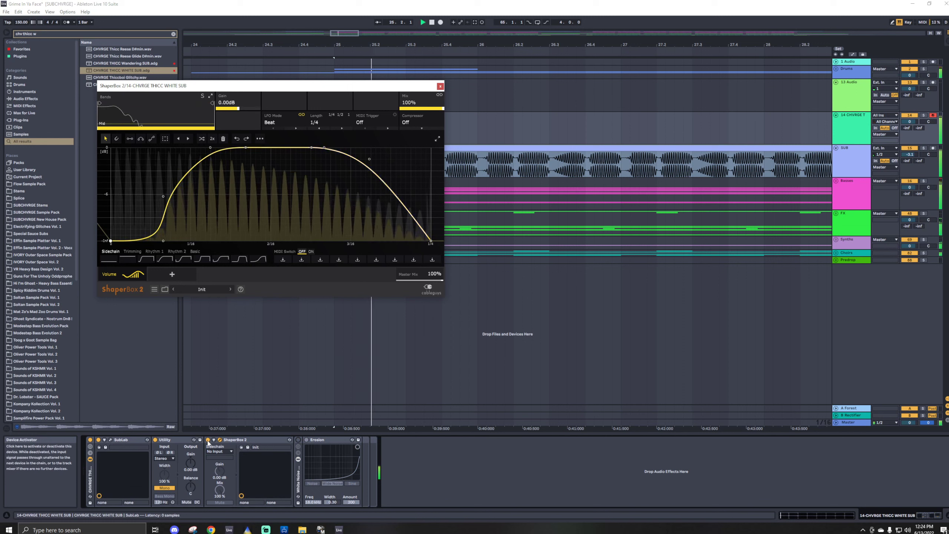
Bypass ShaperBox 2 and re-enable it to compare the sub with and without volume shaping, and play the section briefly
left_click(208, 440)
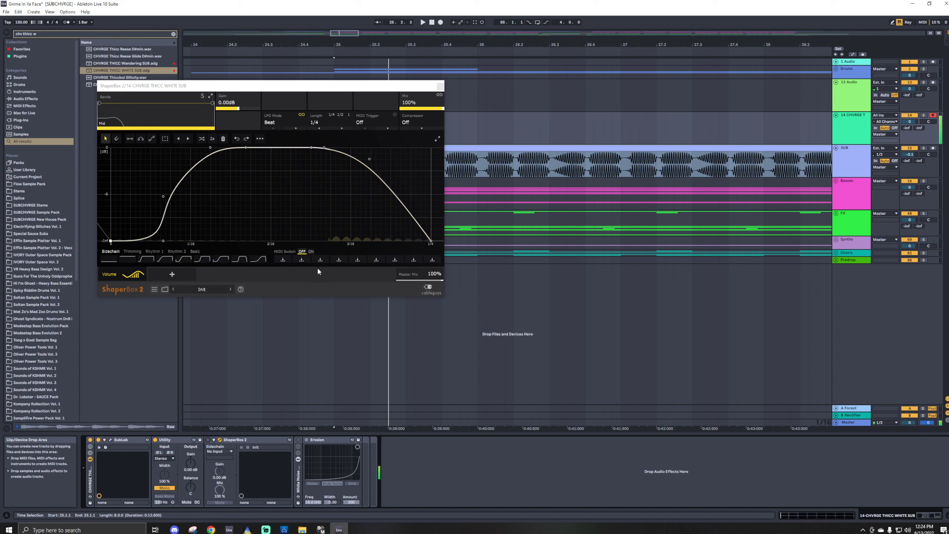
left_click(208, 441)
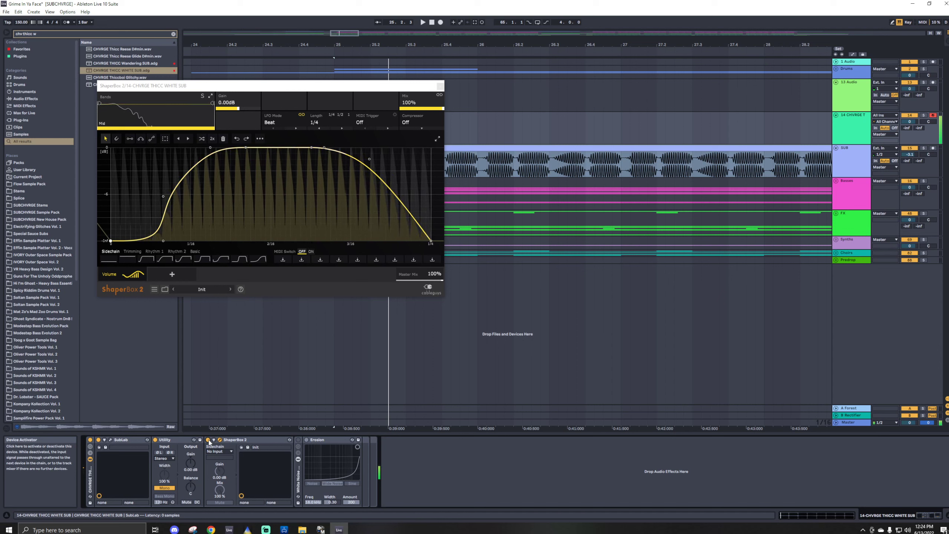
key("space")
key("space")
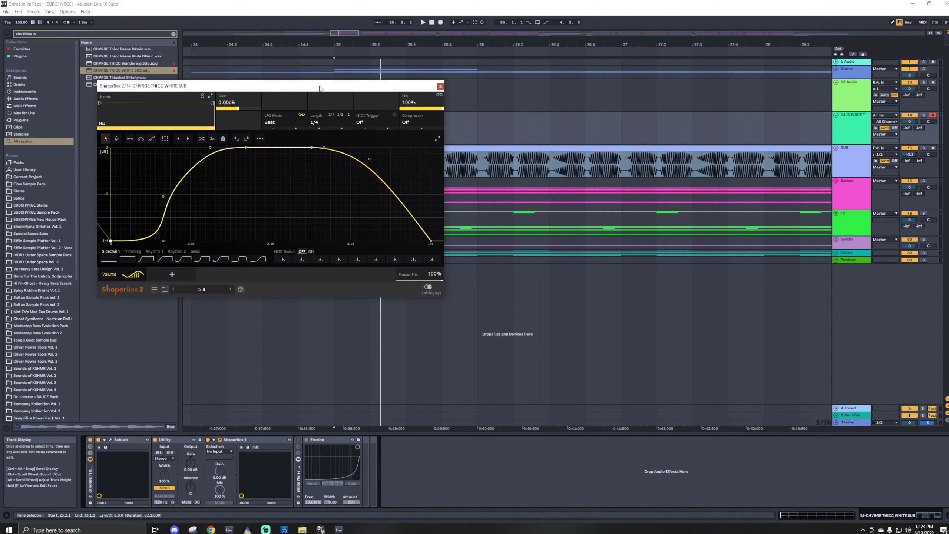
Play the sub briefly, switch the White Noise Erosion rack back on and close the ShaperBox 2 window
key("space")
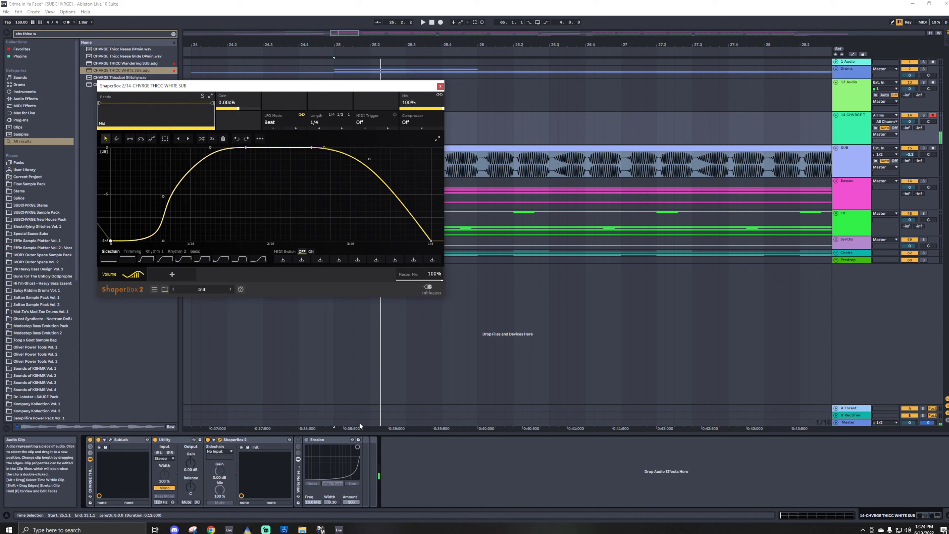
left_click(299, 440)
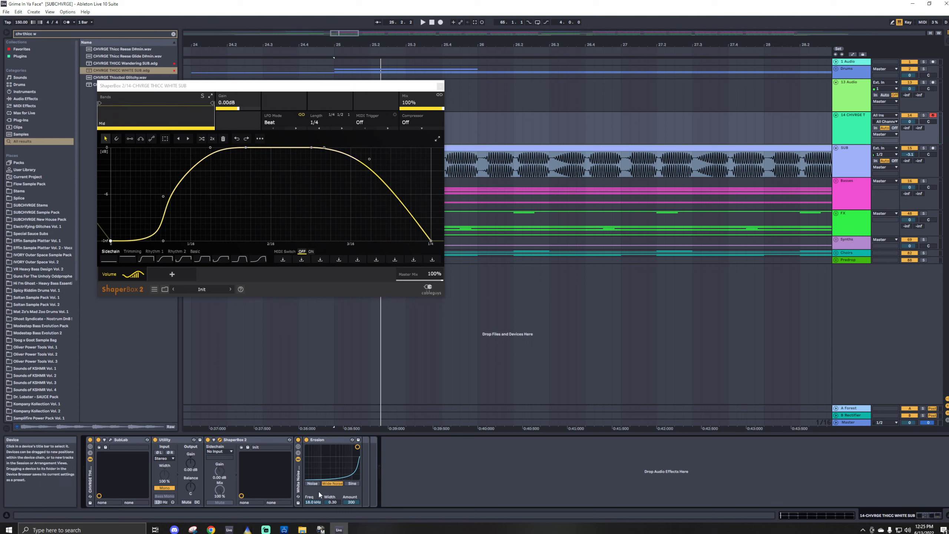
left_click(439, 87)
Delete the CHVRGE THICC WHITE SUB demo track 14, solo the frozen SUB track and play it from bar 25
left_click(849, 132)
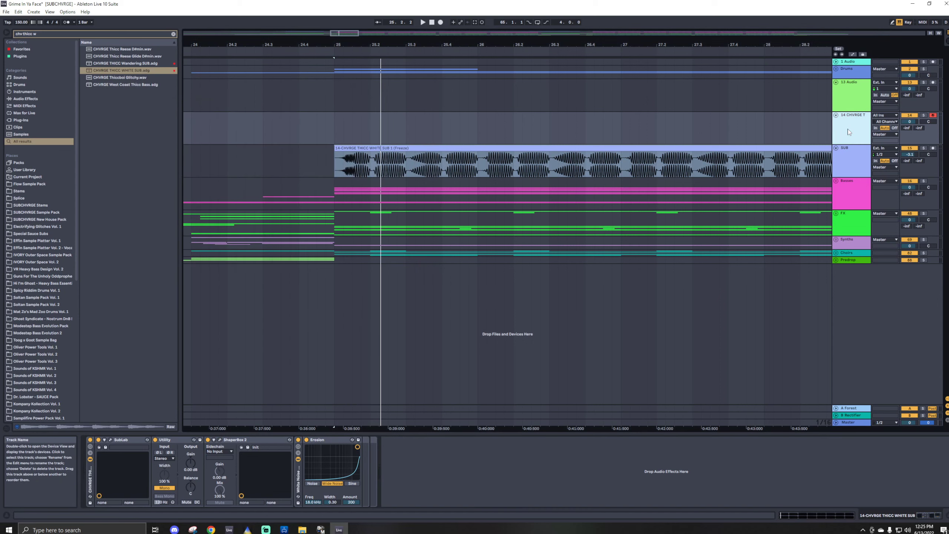
key("Delete")
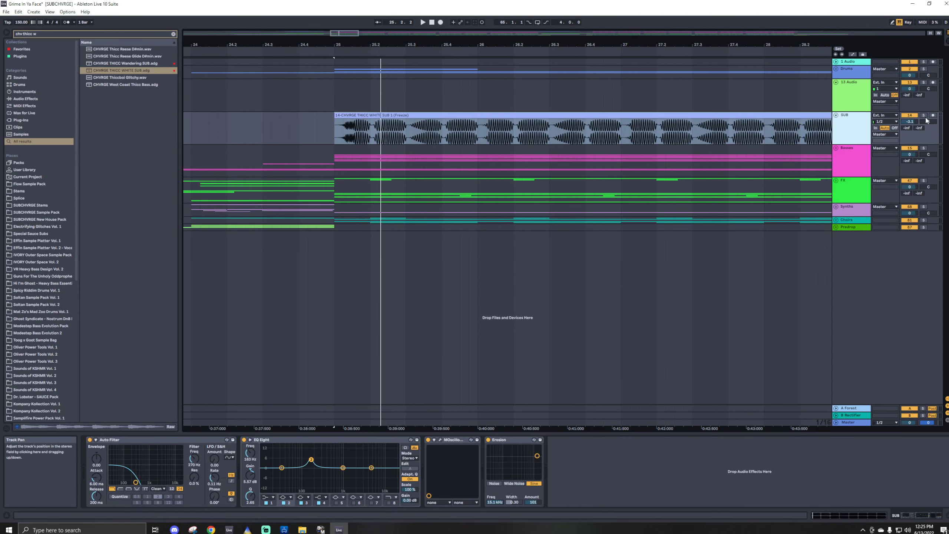
left_click(925, 115)
key("space")
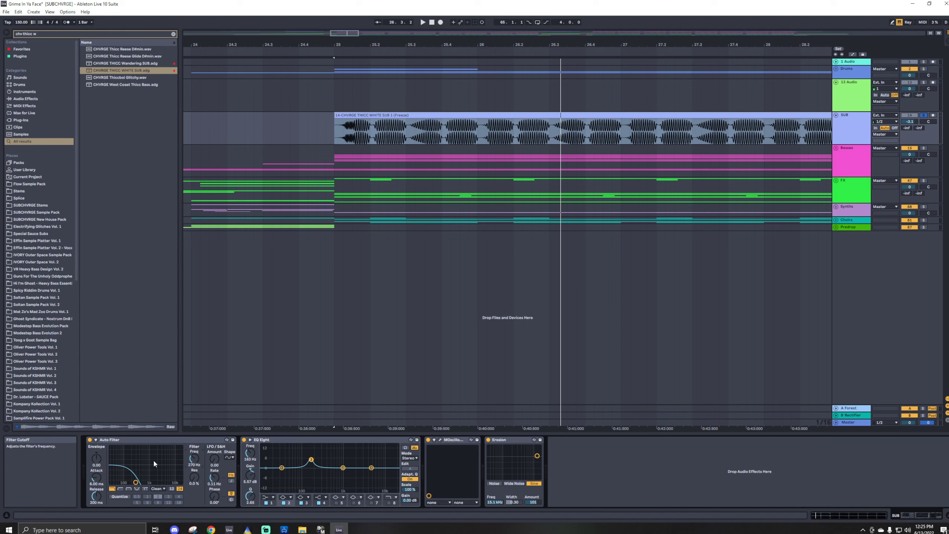
key("space")
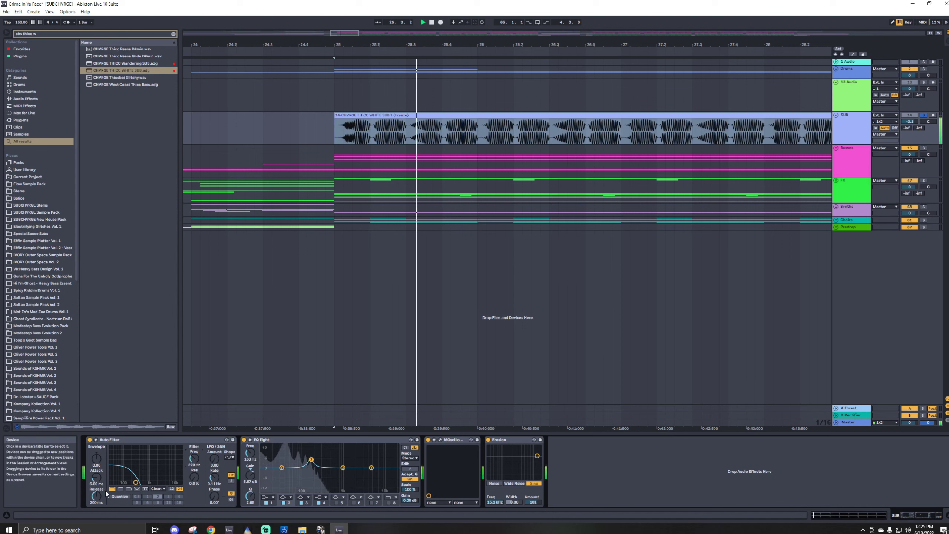
key("space")
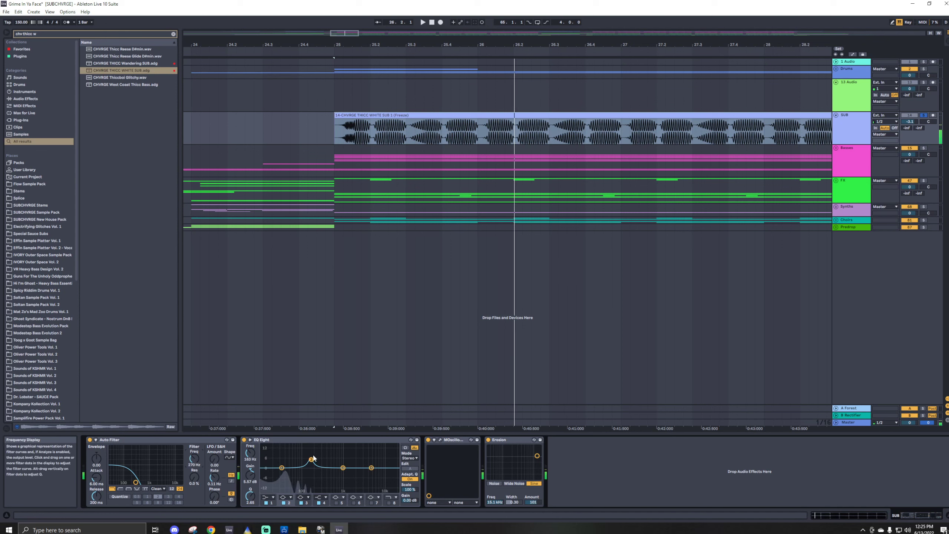
Reset the gain of EQ Eight's boosted band to 0 dB while the SUB plays, and undo the reset
left_click(367, 116)
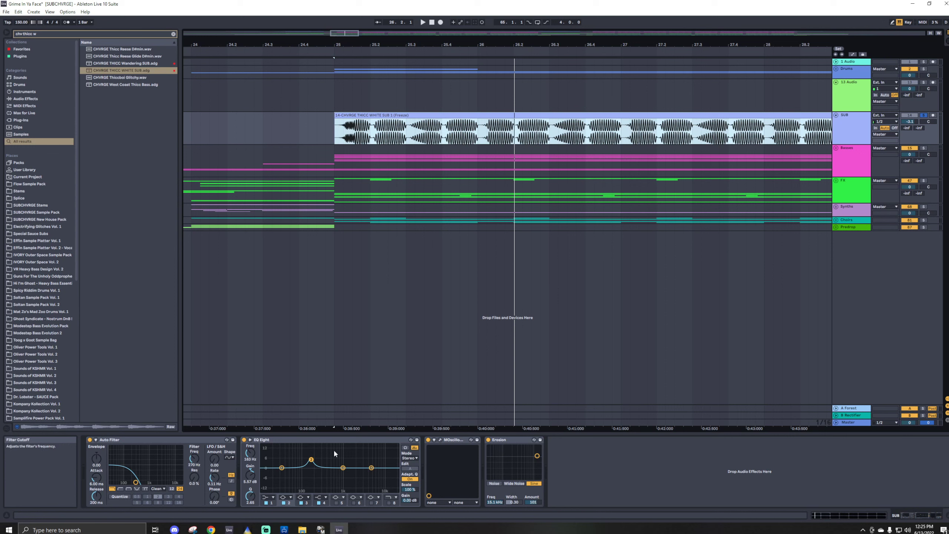
left_click(311, 460)
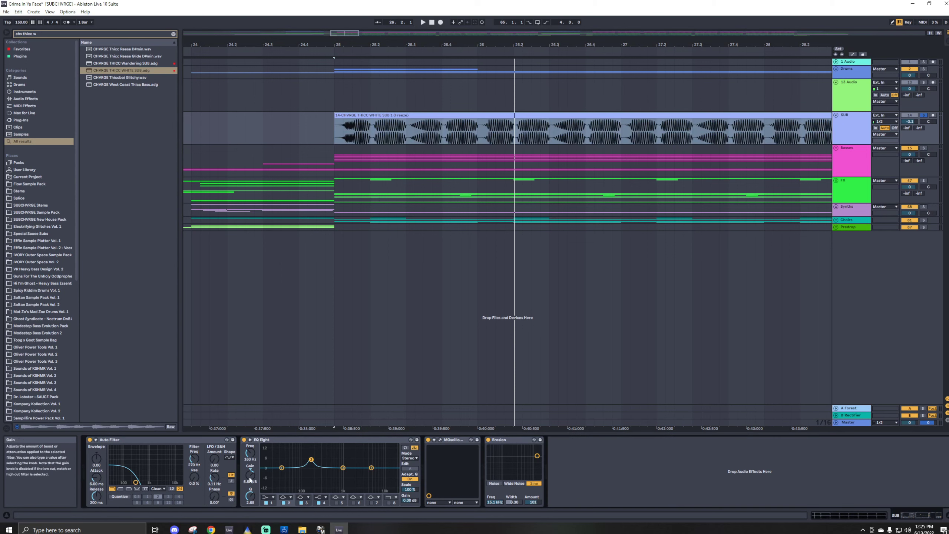
key("space")
double_click(249, 479)
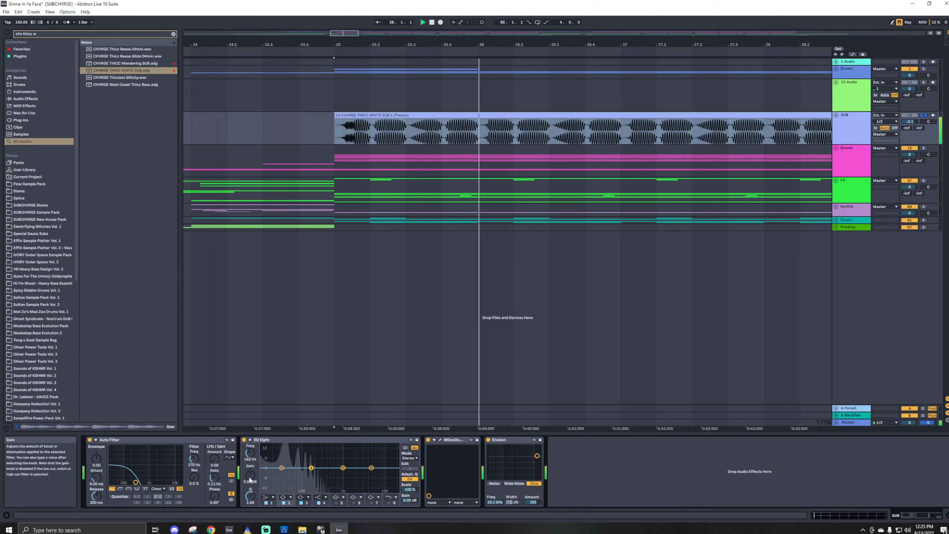
key("ctrl+z")
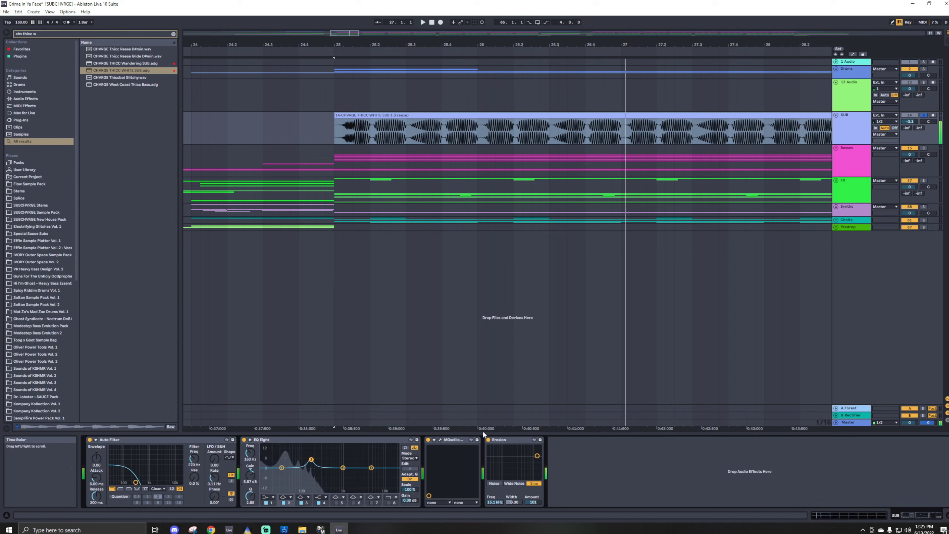
Open MOscilloscope on the SUB track, examine the waveform during playback and close the plugin window
left_click(440, 440)
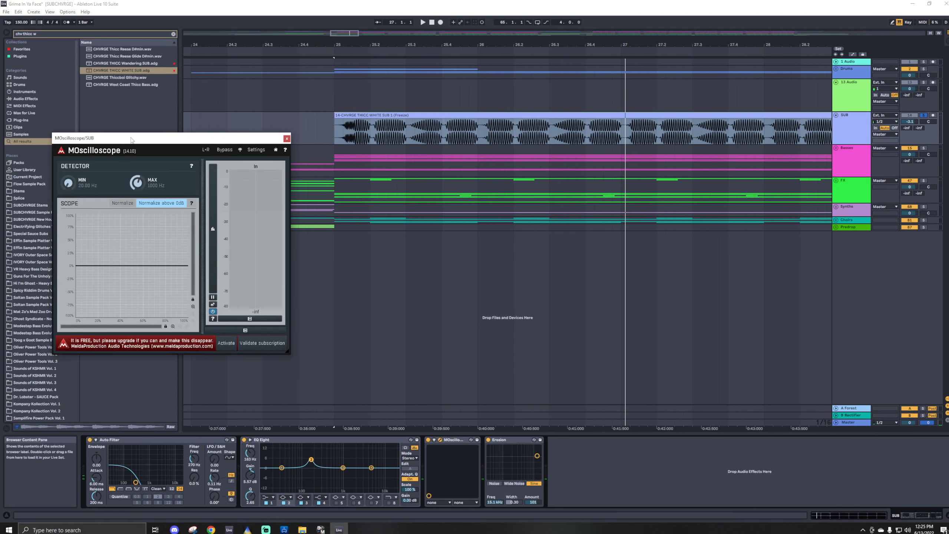
key("space")
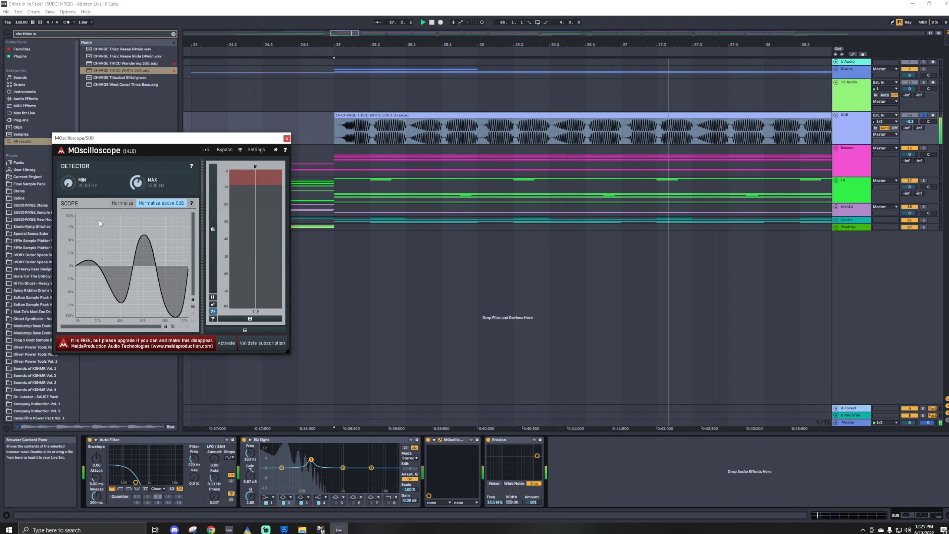
key("space")
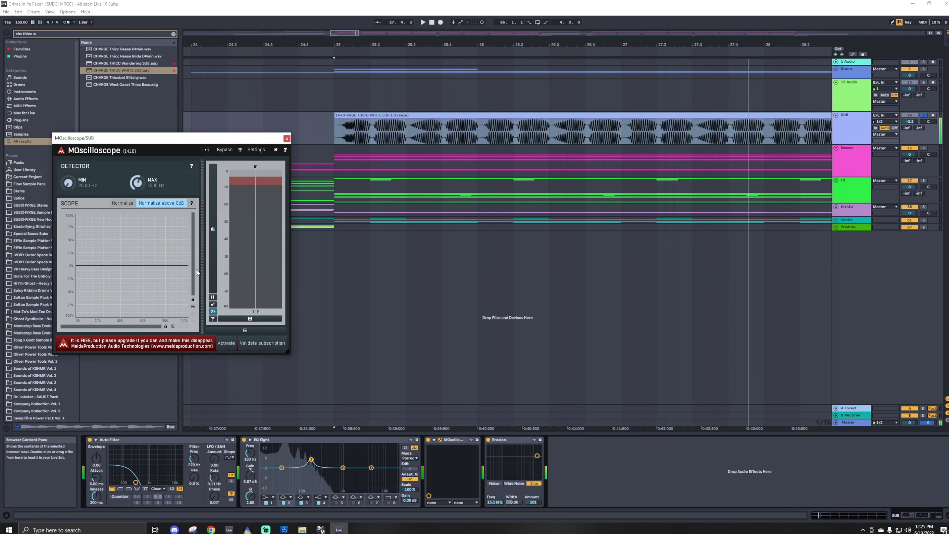
left_click(287, 139)
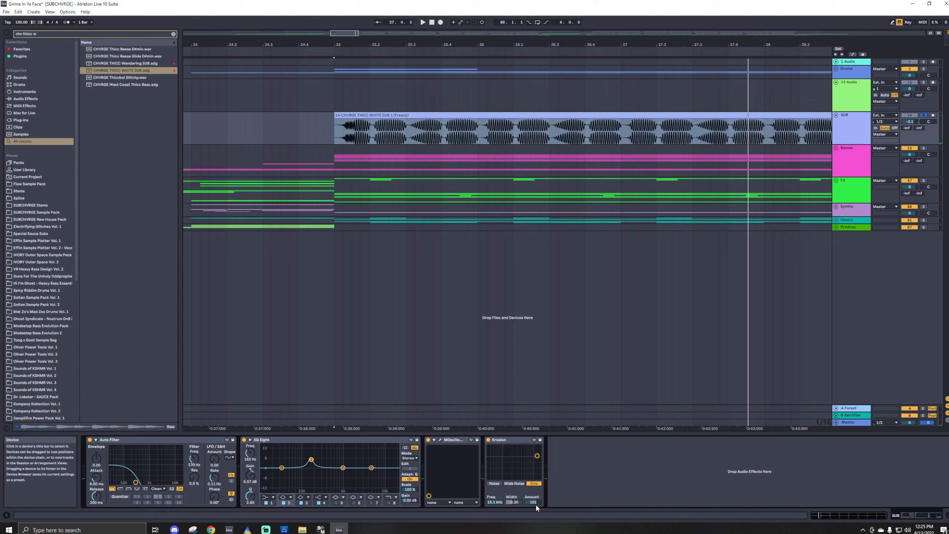
Compare Erosion's Wide Noise and Sine modes on the SUB during playback, ending on Sine
key("space")
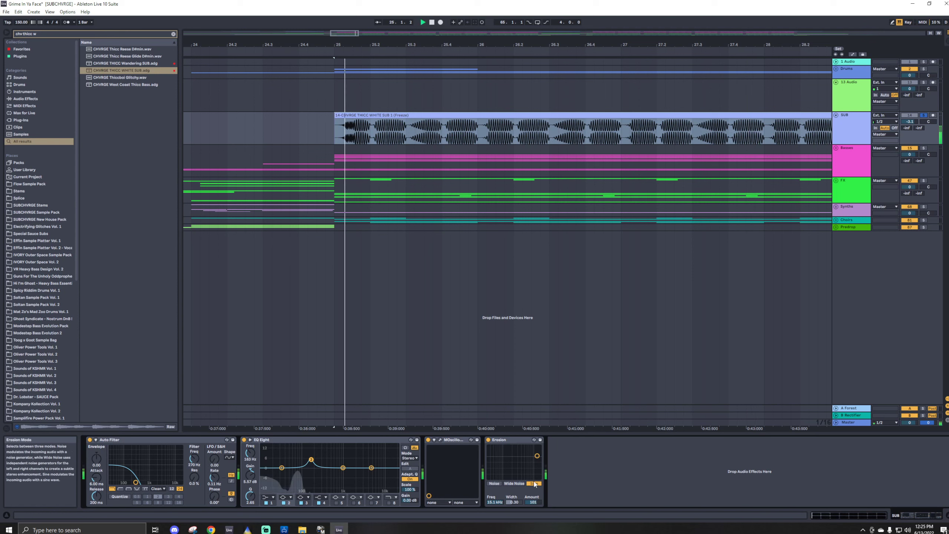
left_click(515, 483)
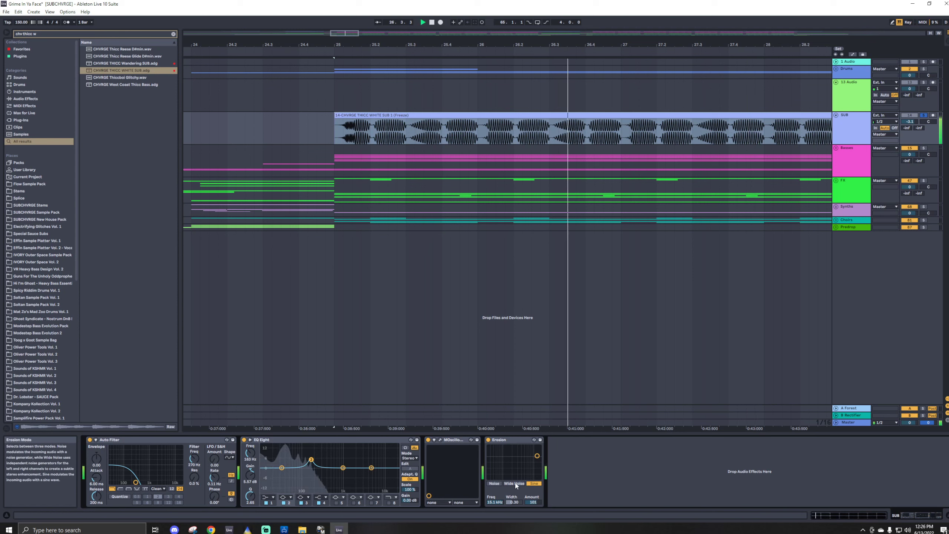
left_click(534, 483)
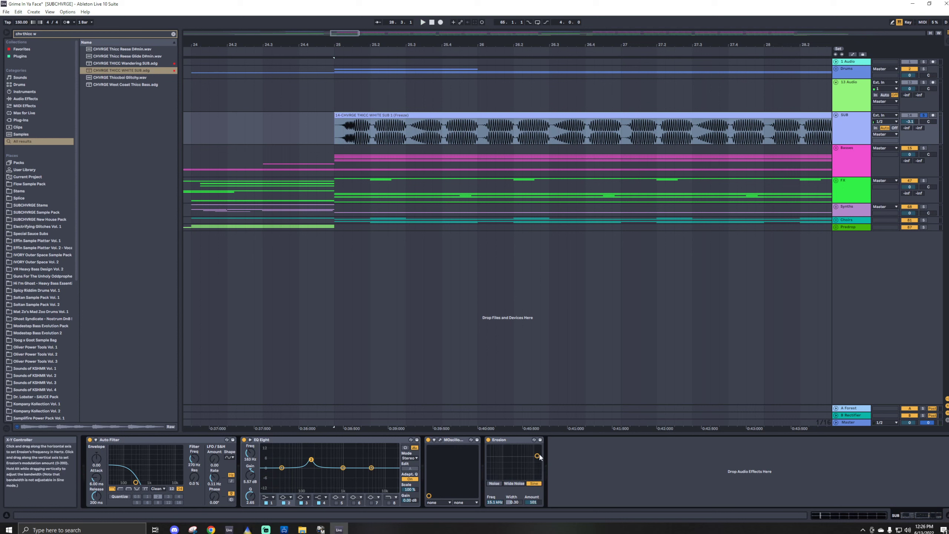
key("space")
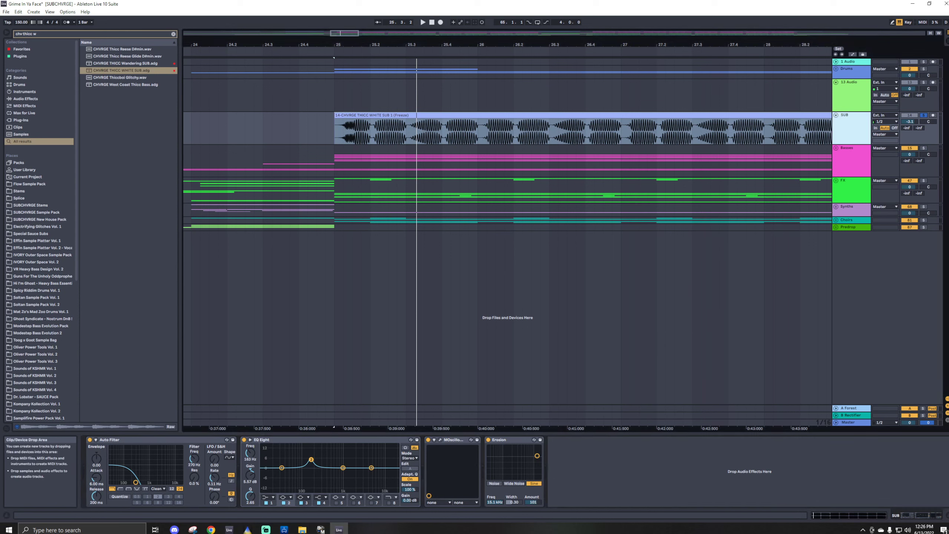
key("space")
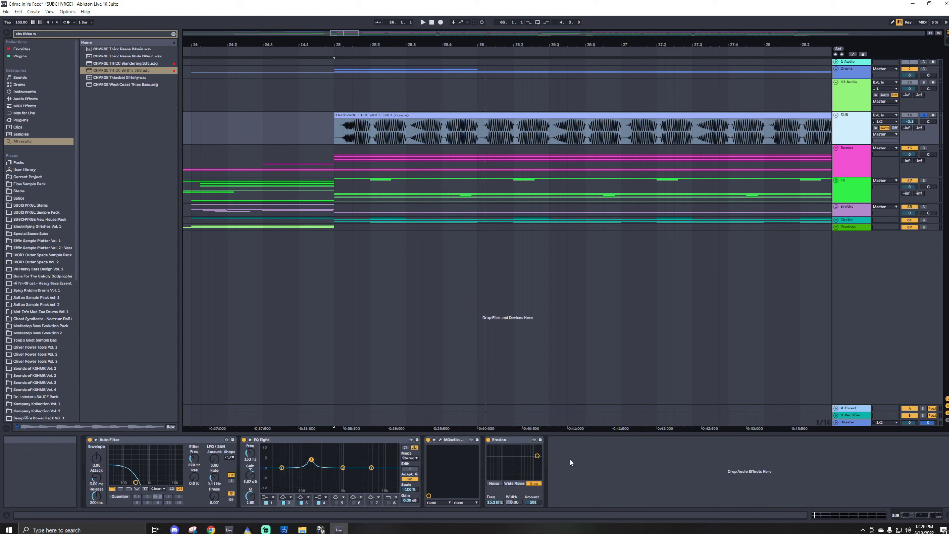
Play the SUB clip and switch Erosion off and on again to compare the sub with and without it
left_click(481, 117)
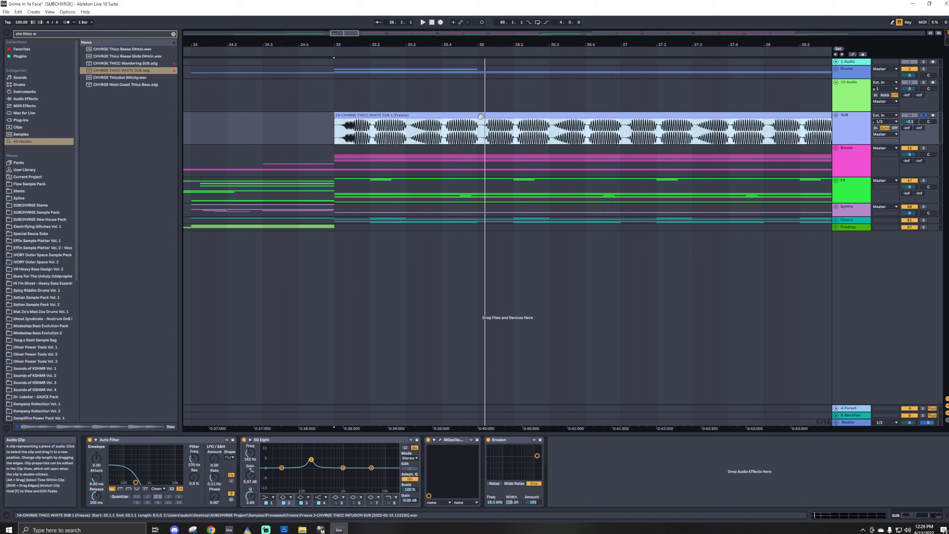
key("space")
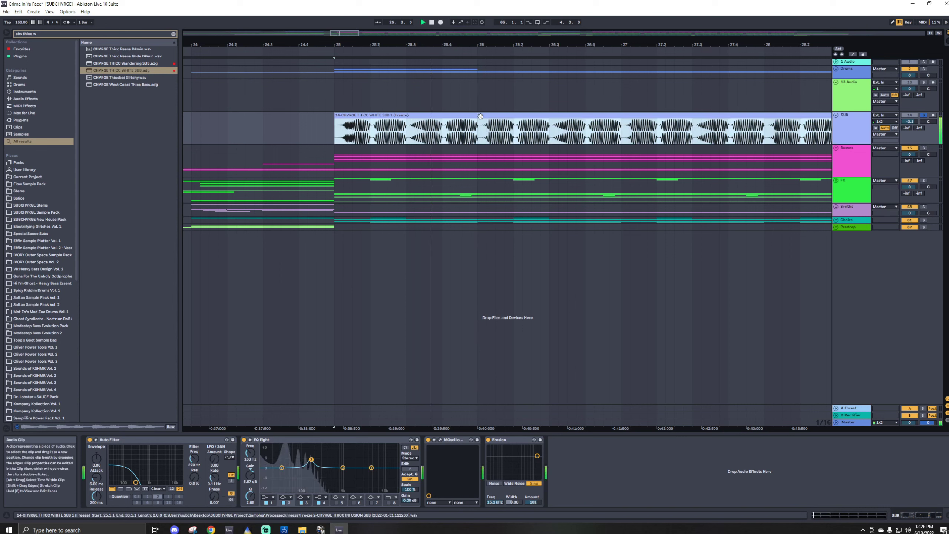
left_click(488, 440)
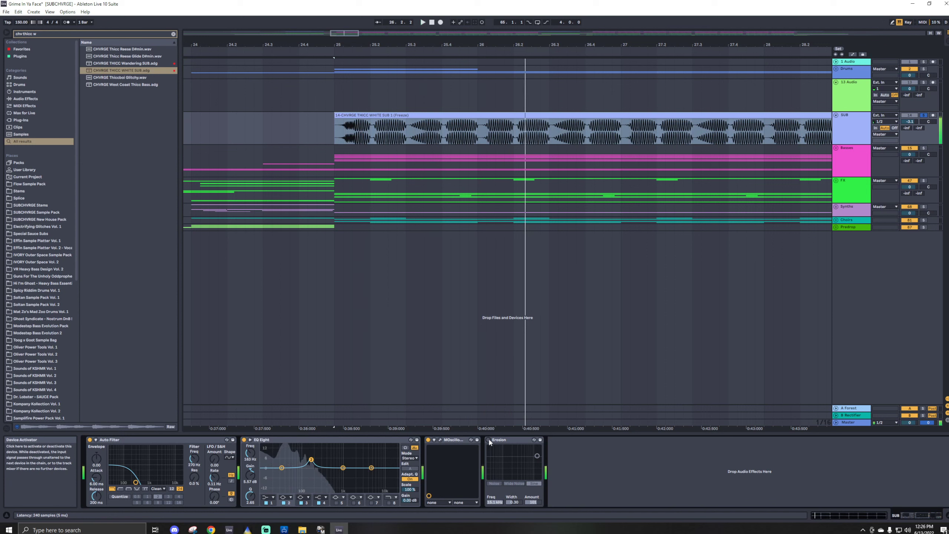
left_click(488, 440)
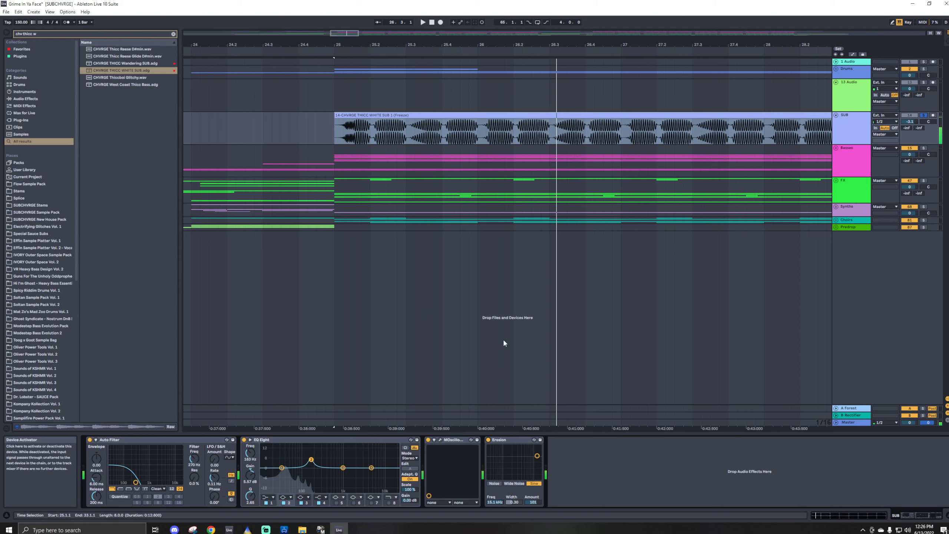
Place the insert marker at bar 25 in the full arrangement and save the set
scroll(332, 95, "down", 10)
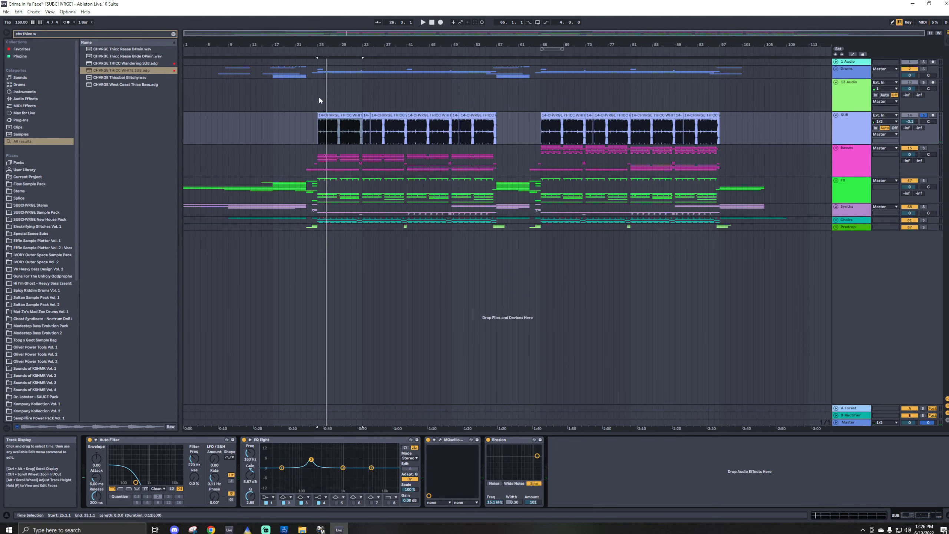
left_click(316, 97)
key("ctrl+s")
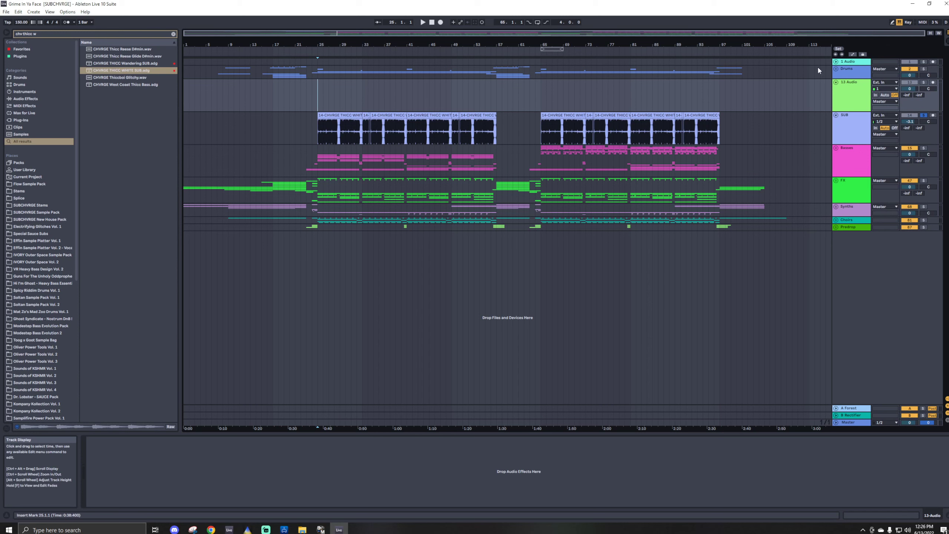
Unfold the Drums group, solo it and play the drums from bar 26
left_click(836, 69)
left_click(322, 91)
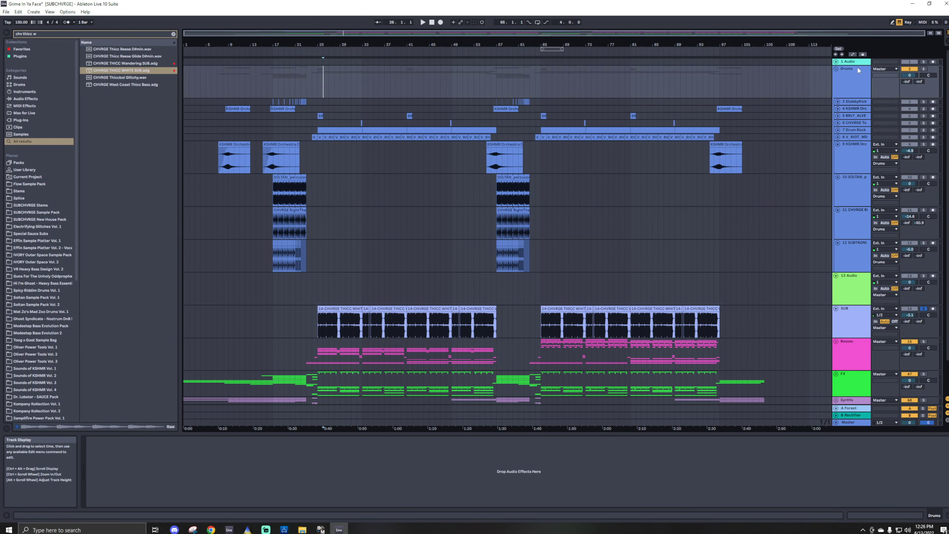
key("space")
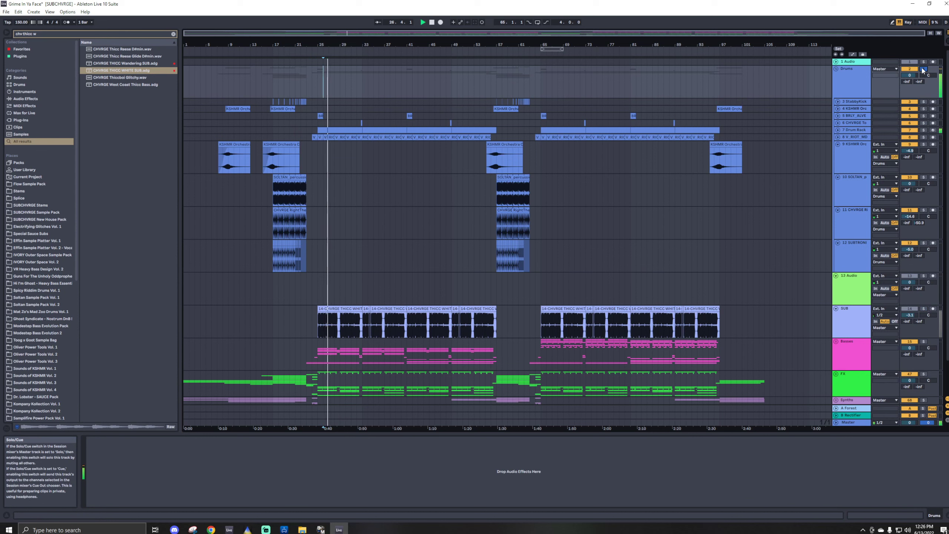
left_click(923, 69)
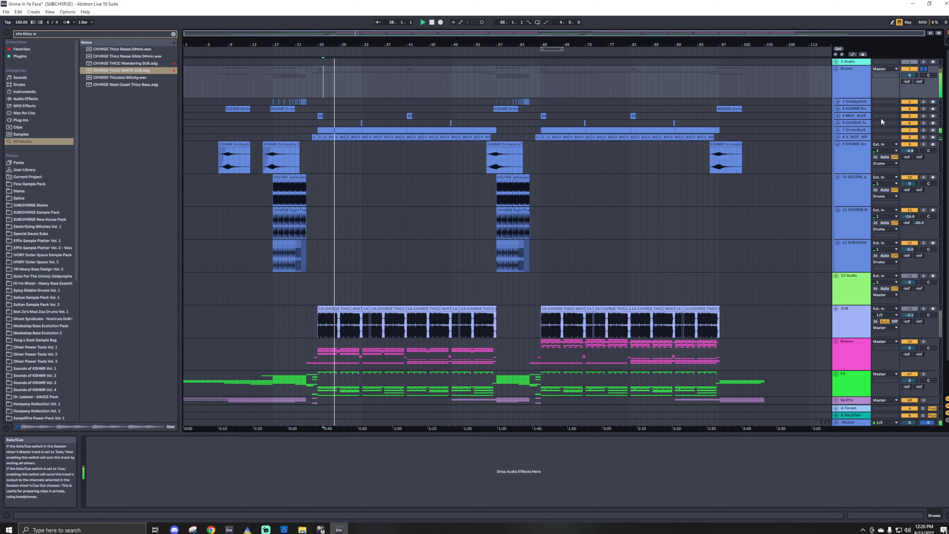
Unfold the V_RIOT kick track 8 and the Drum Rack track 7 around the start of the drop
left_click(838, 138)
scroll(313, 145, "up", 10)
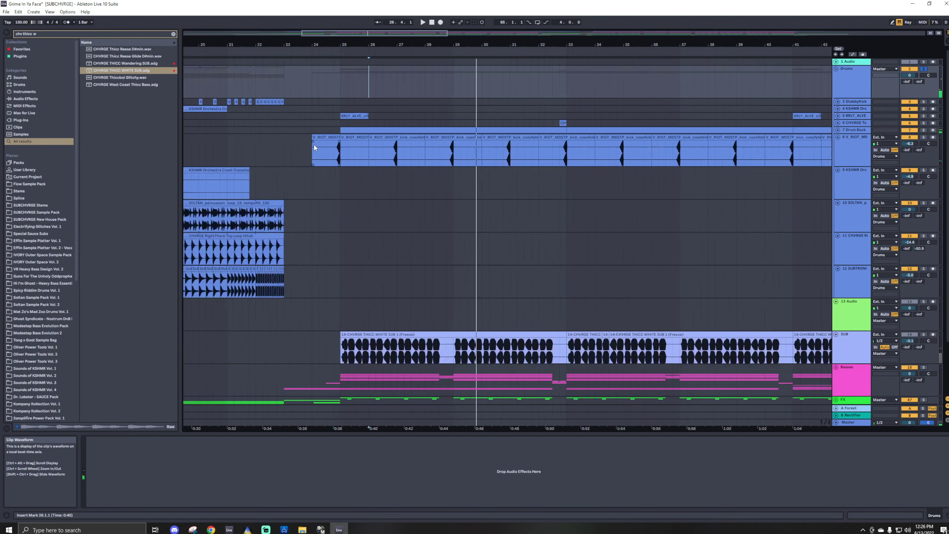
left_click(838, 129)
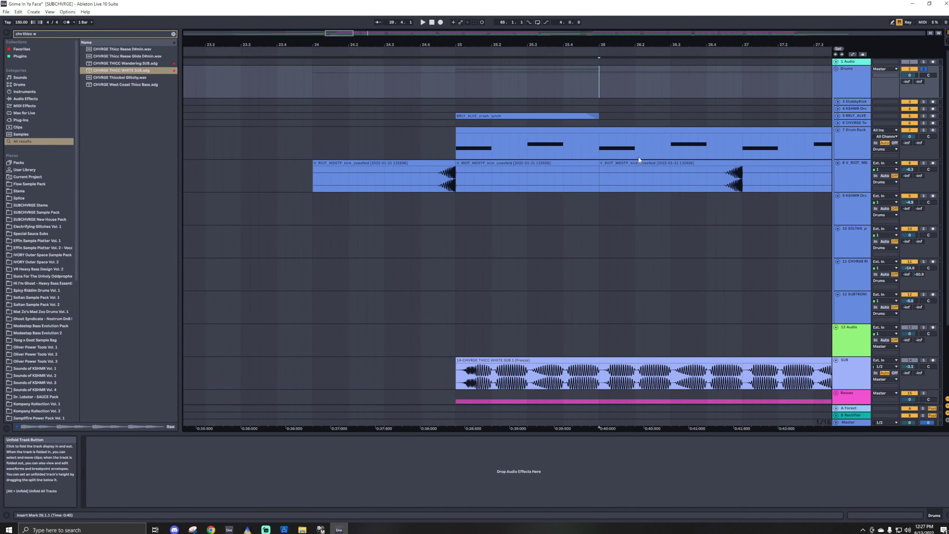
Inspect the Drum Rack clip at bar 25, show the rack's devices and examine its ACEAURA and V_RIOT kick pads
left_click(511, 131)
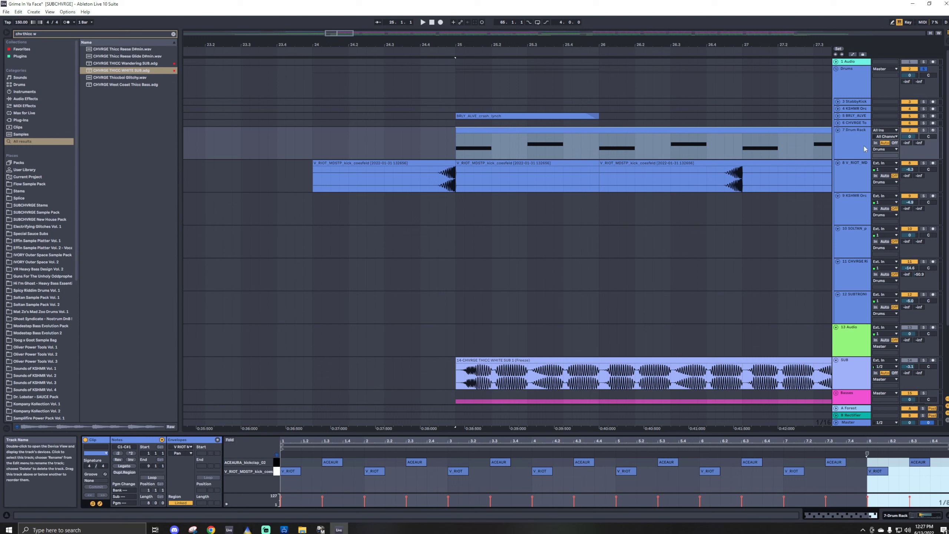
double_click(855, 131)
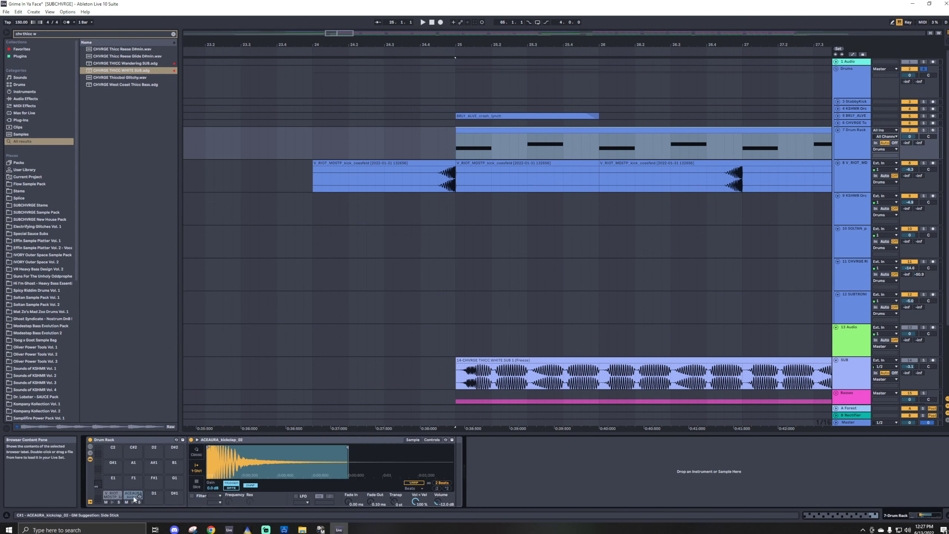
left_click(113, 503)
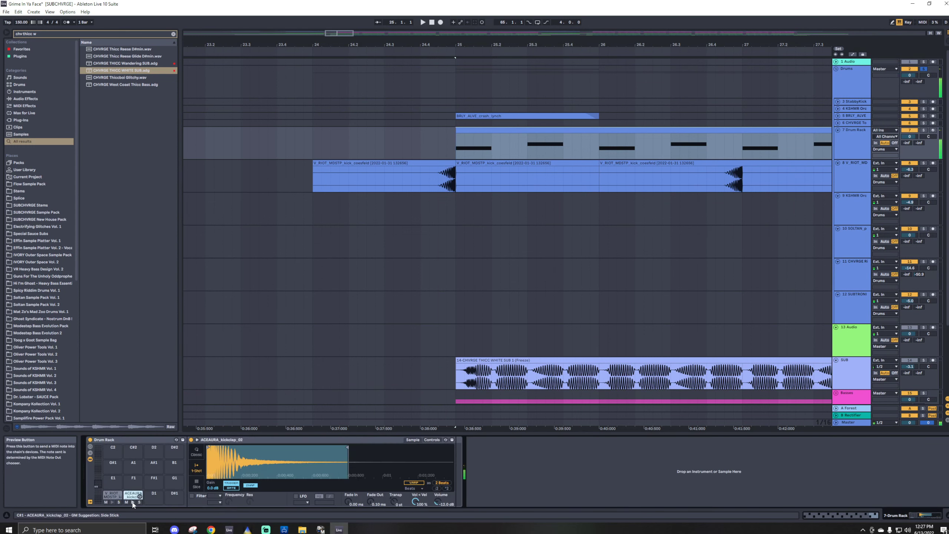
left_click(111, 498)
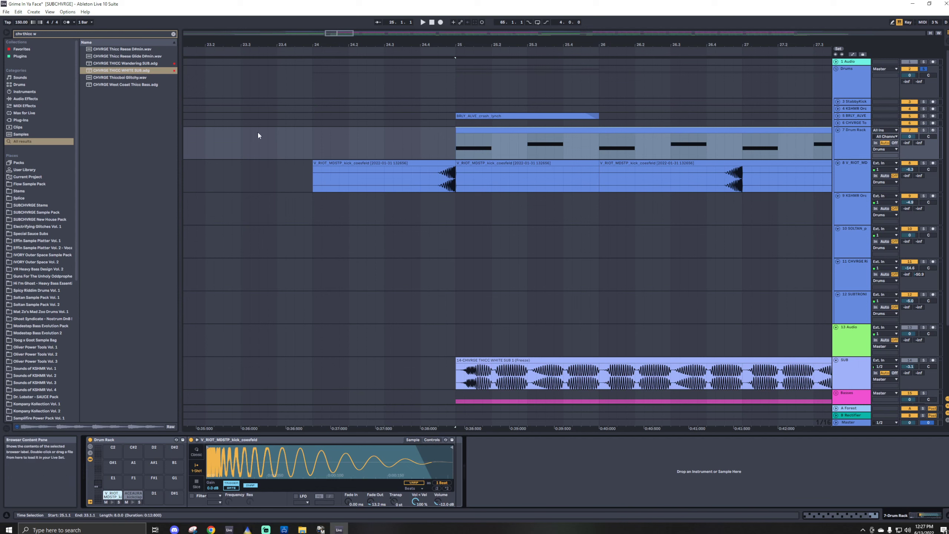
Clear the browser search and inspect the V_RIOT kick clip at bar 24 along with its track's effects
left_click(174, 34)
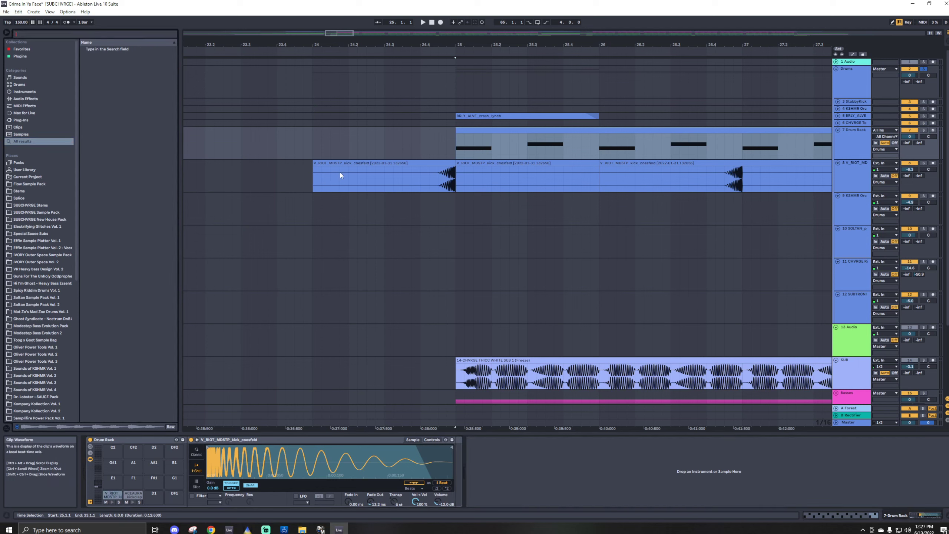
right_click(407, 162)
left_click(384, 161)
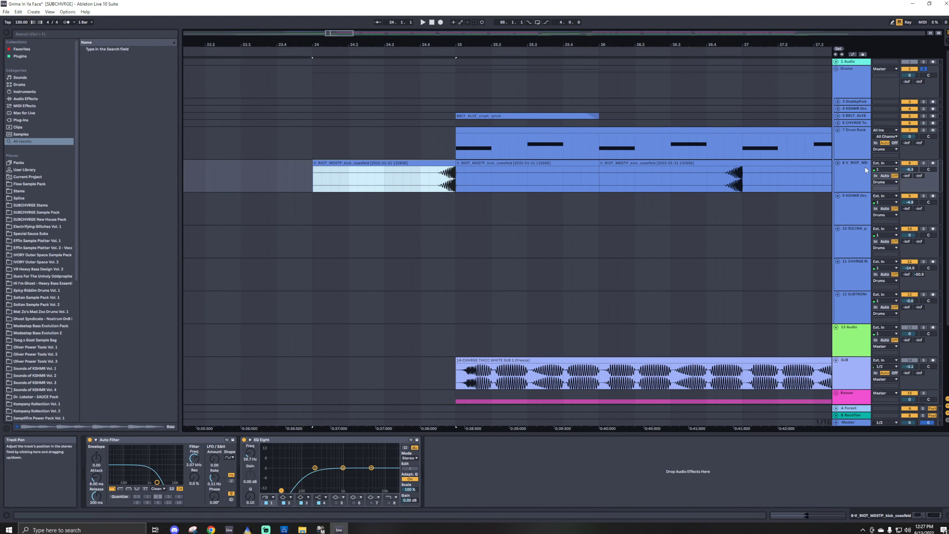
left_click(857, 175)
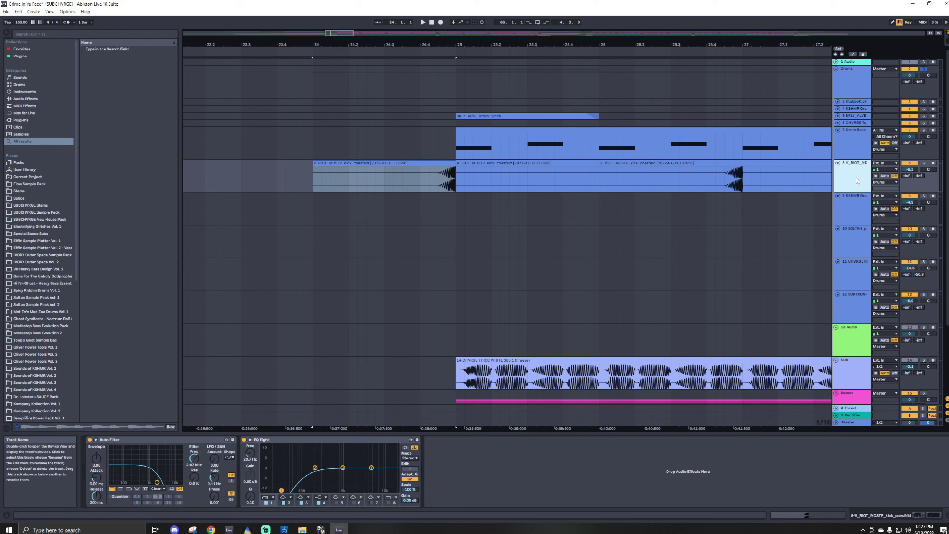
left_click(432, 163)
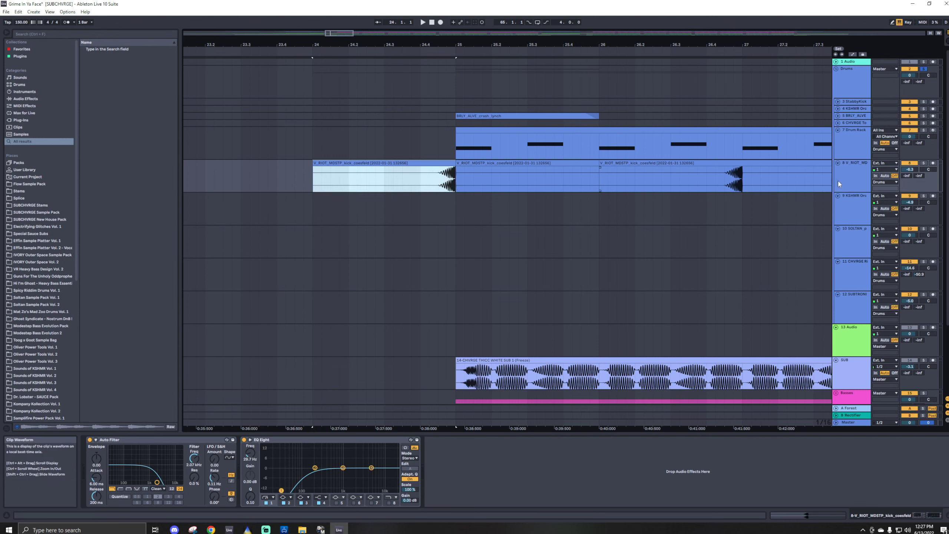
Search the browser for "coesf", place the V_RIOT kick sample on a new track below track 8 before bar 25, and reverse it
key("ctrl+f")
type("coesf")
left_click_drag(129, 49, 442, 207)
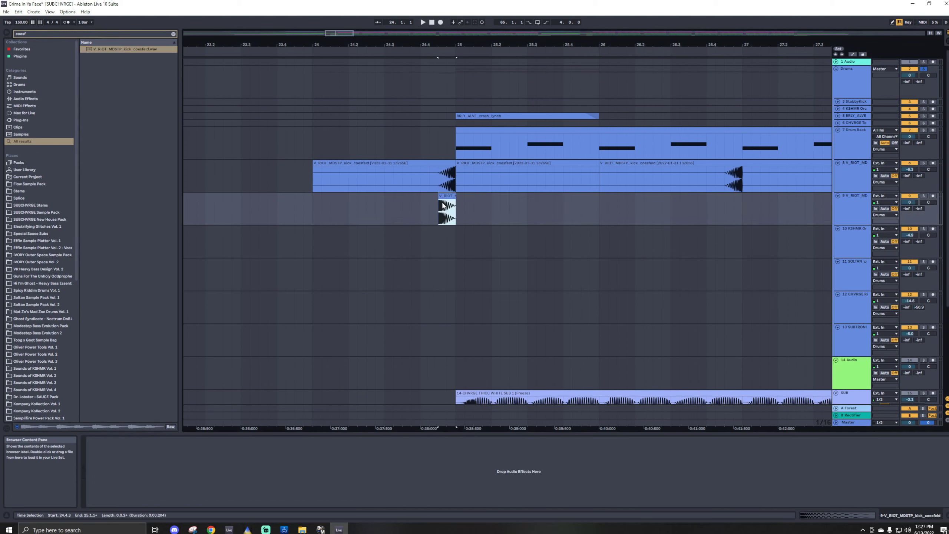
scroll(442, 209, "up", 5)
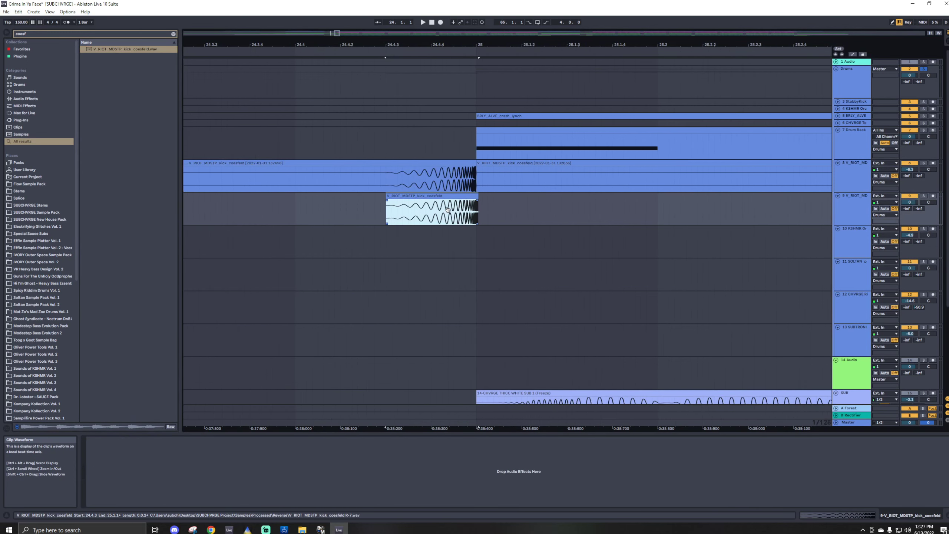
double_click(447, 209)
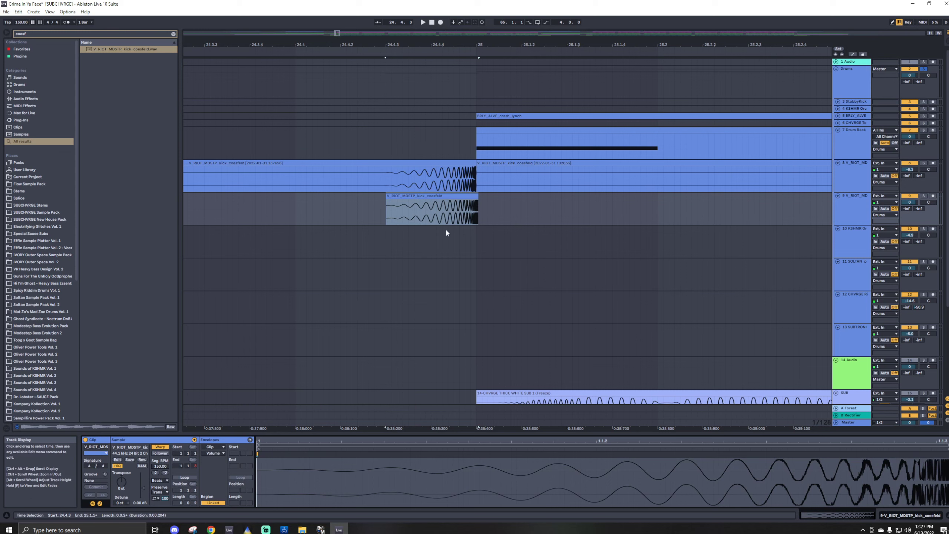
Trim the reversed kick clip on track 9 so that it ends exactly at bar 25
scroll(448, 231, "up", 4)
mouse_move(443, 217)
left_mouse_down()
mouse_move(471, 218)
mouse_move(453, 218)
left_mouse_up()
left_click_drag(547, 210, 645, 213)
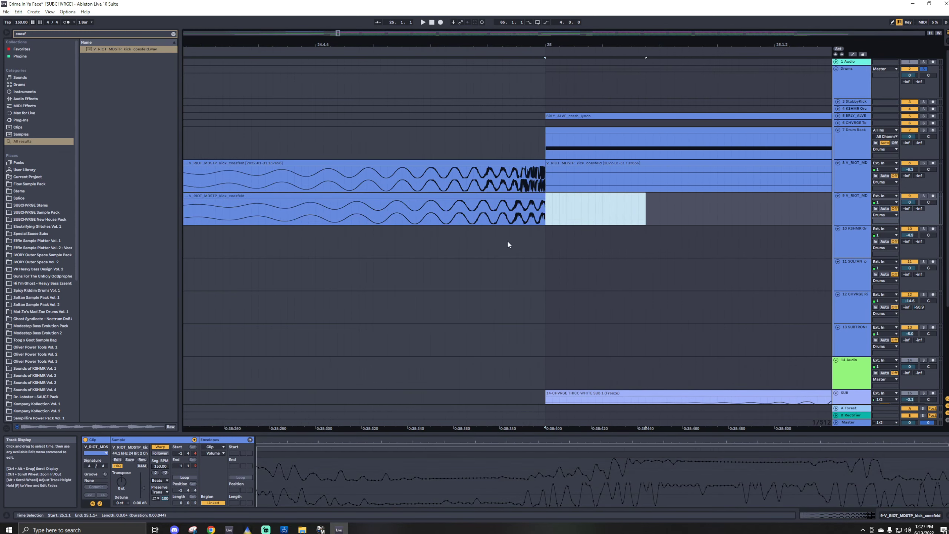
scroll(503, 239, "down", 8)
left_click(489, 195)
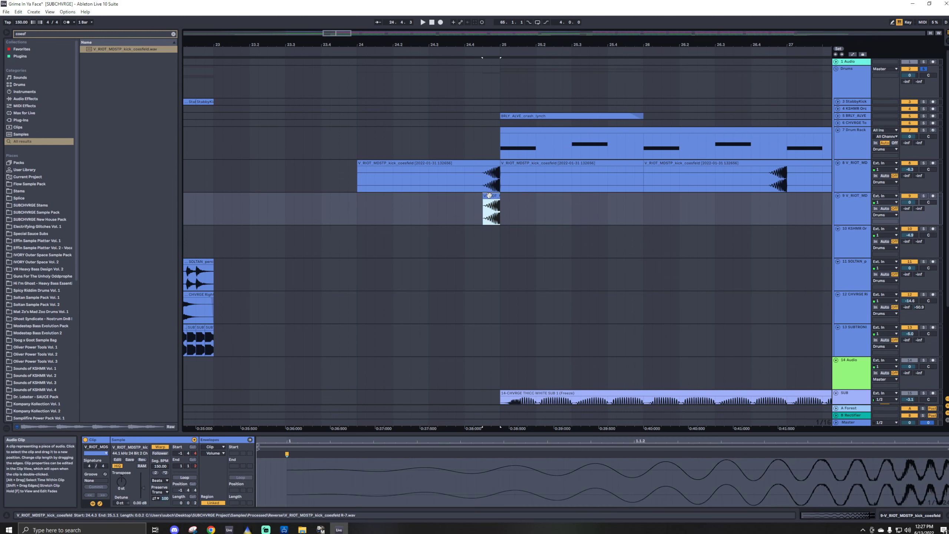
Delete the reversed kick clip from track 9 and save the set
left_click_drag(554, 219, 416, 216)
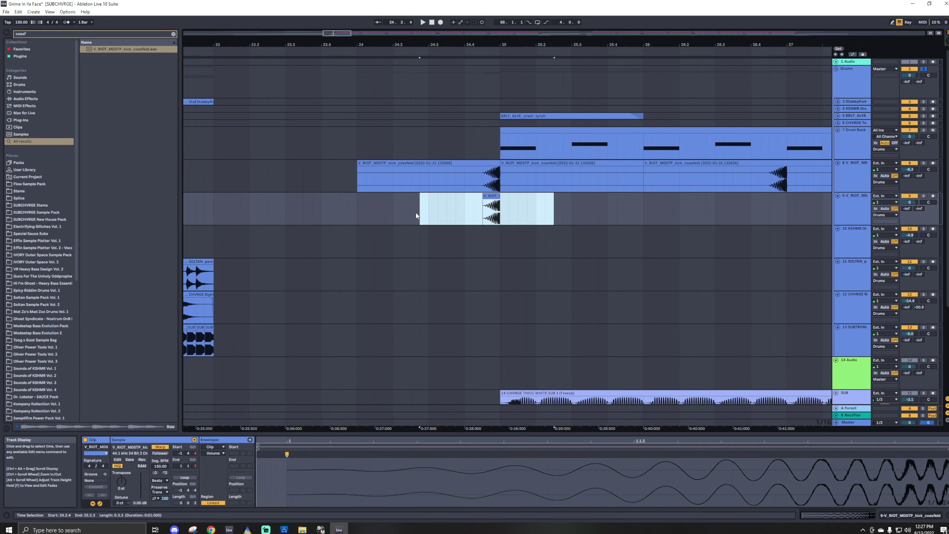
key("Delete")
left_click(429, 210)
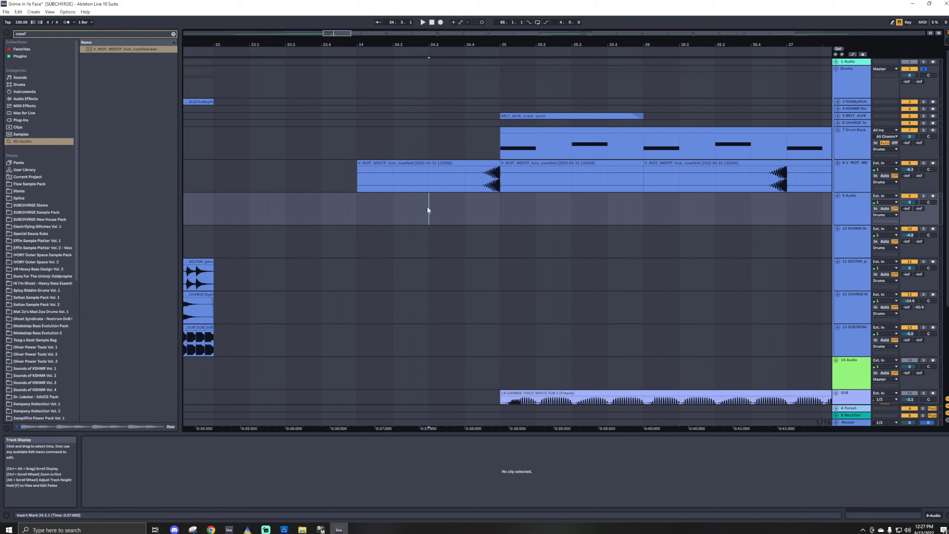
left_click(427, 207)
key("ctrl+s")
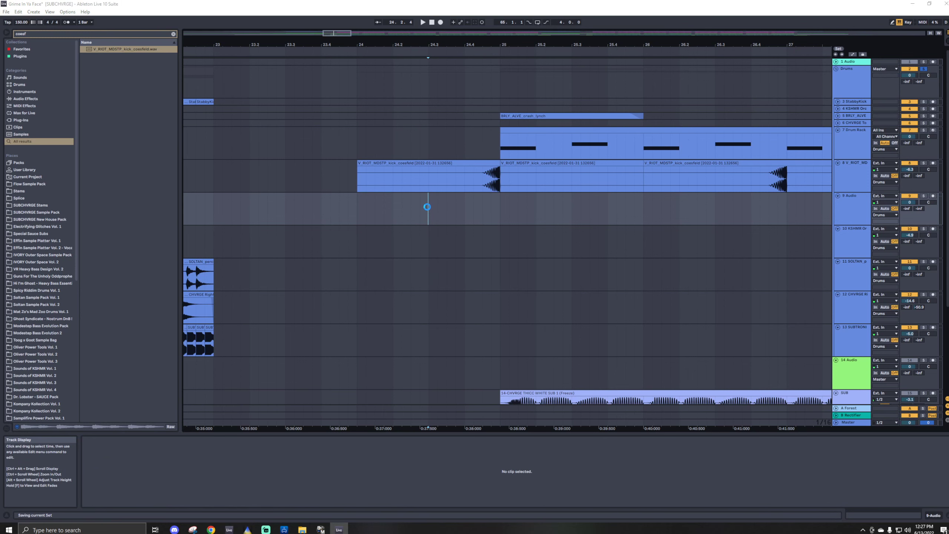
Fold the individual drum tracks and collapse the Drums group in the arrangement
scroll(429, 214, "down", 4)
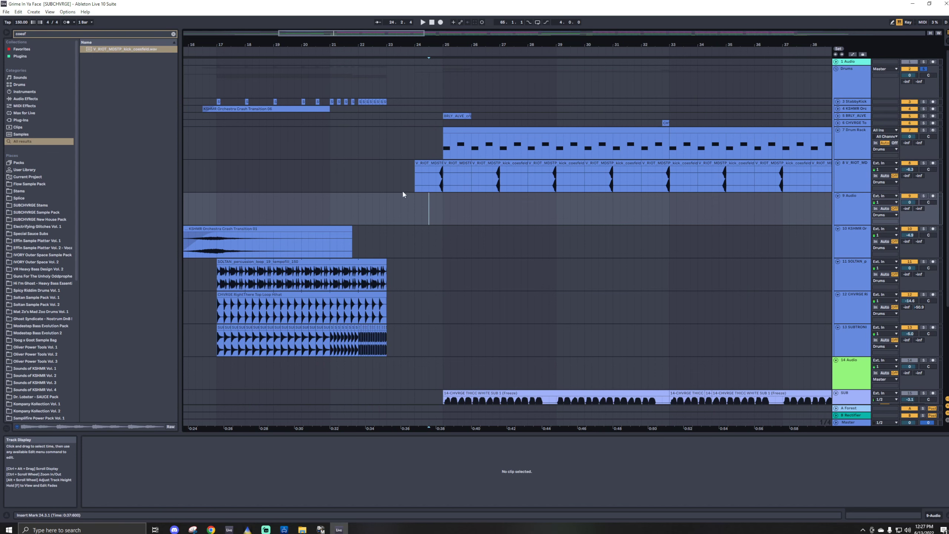
left_click(865, 107)
key("ctrl+a")
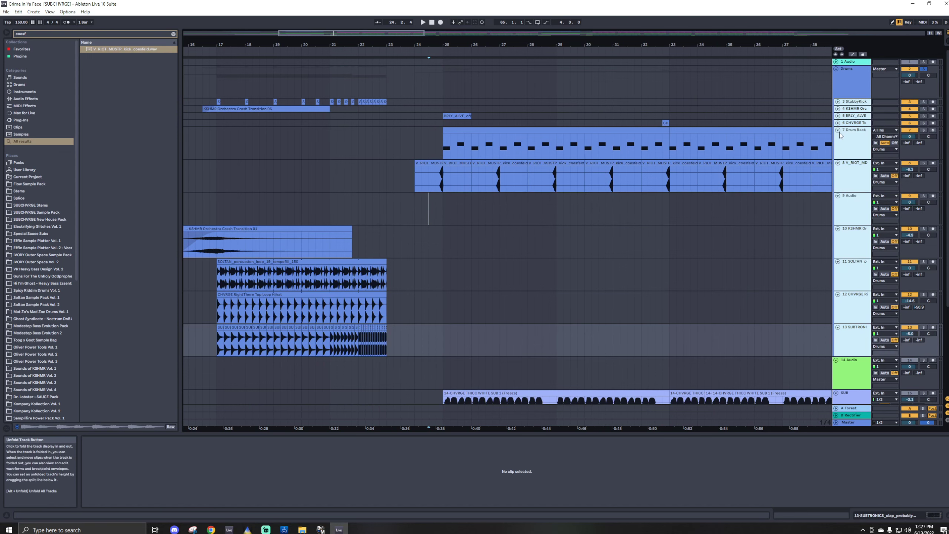
left_click(838, 130)
left_click(850, 79)
key("ctrl+a")
left_click(836, 69)
Turn off solo on the Drums group and save the set
left_click(923, 69)
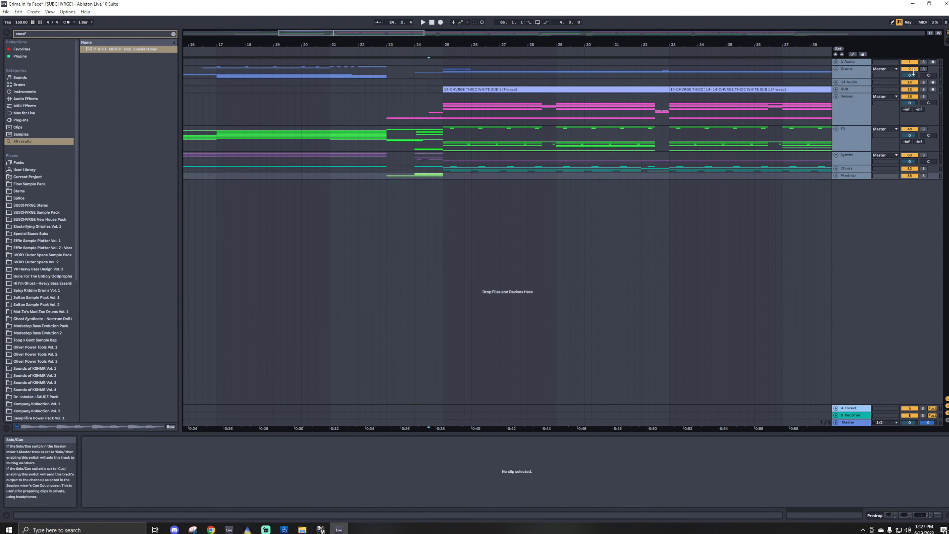
left_click(394, 100)
key("ctrl+s")
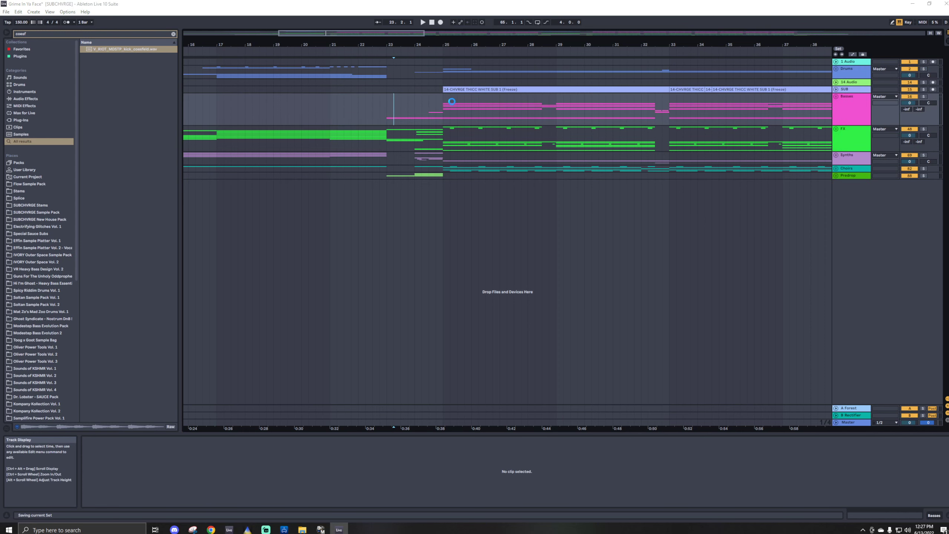
Unfold the Basses group and examine the Main Basses clips of the second drop from bar 65
scroll(811, 97, "down", 8)
left_click(837, 97)
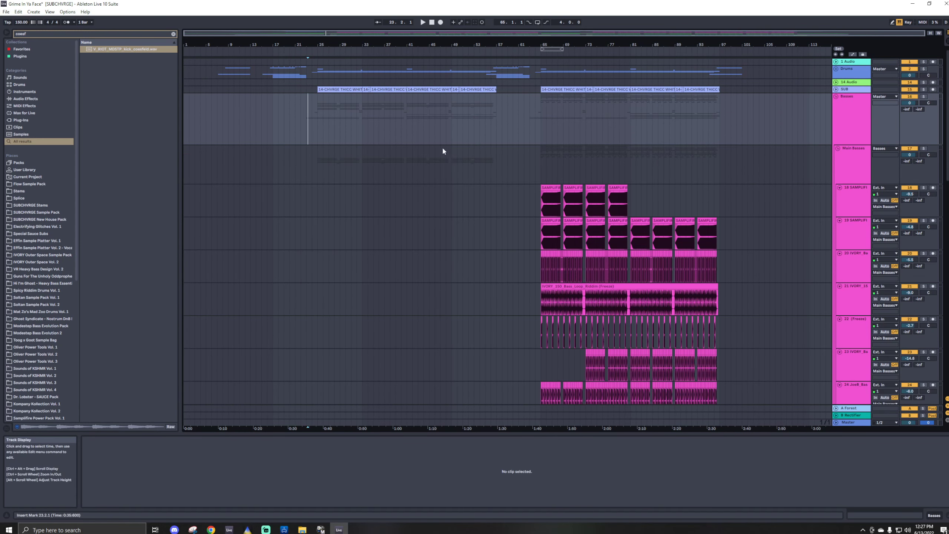
scroll(358, 165, "down", 1)
scroll(358, 164, "down", 5)
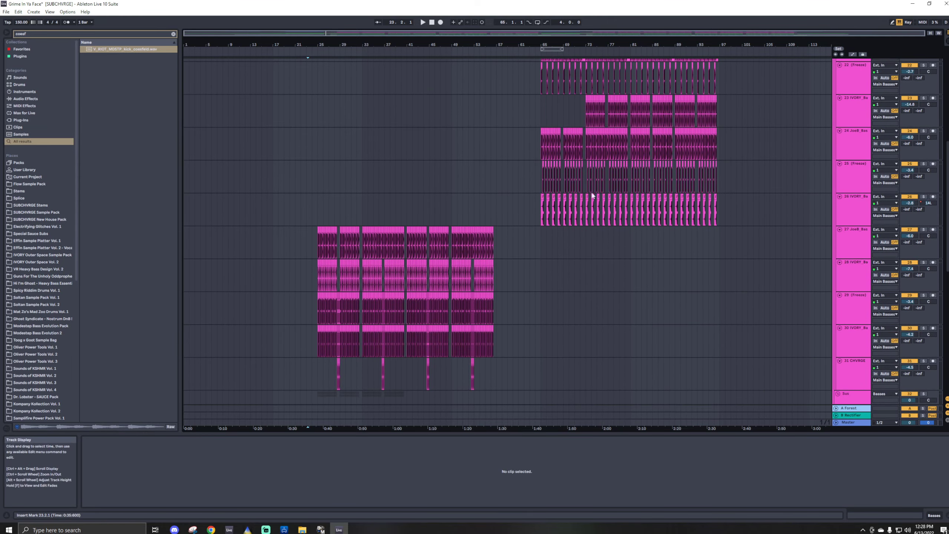
scroll(606, 194, "up", 4)
scroll(597, 207, "up", 5)
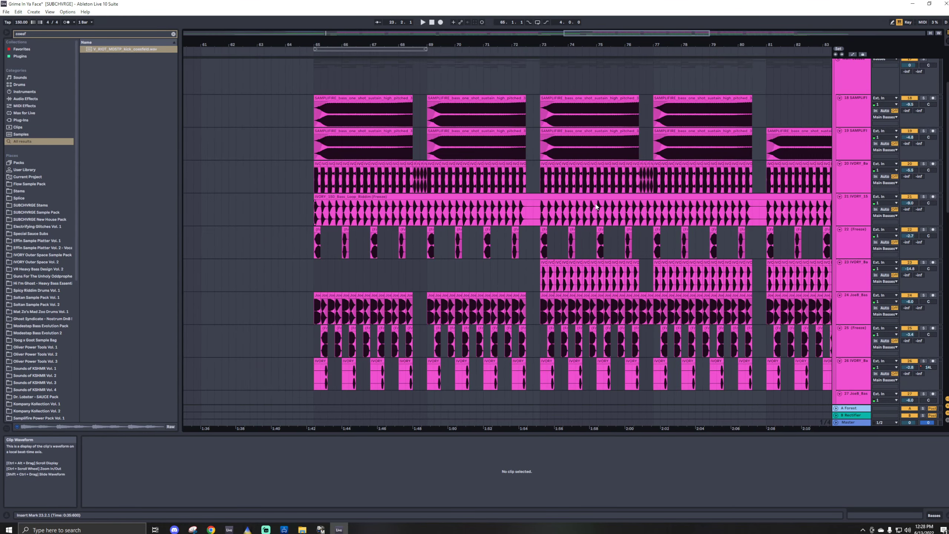
scroll(335, 189, "down", 5)
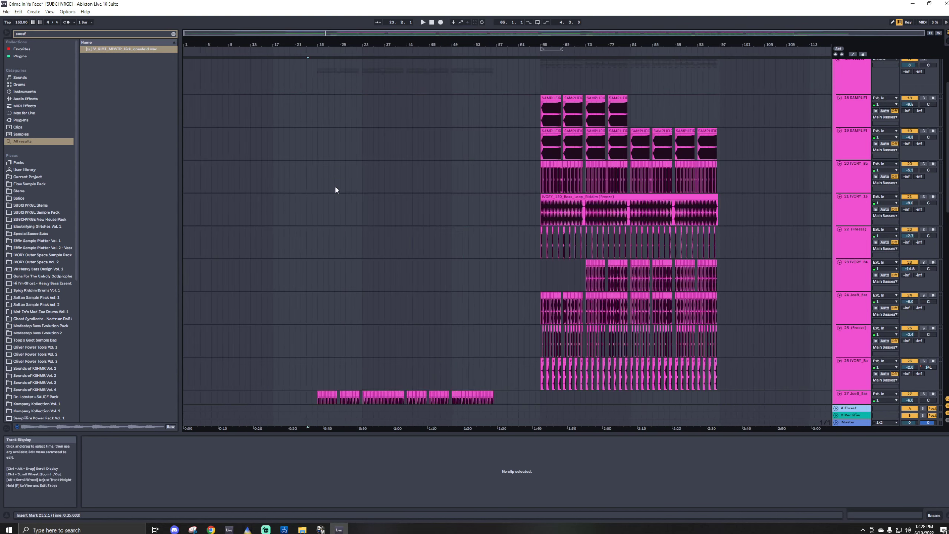
Compare the first drop's bass layers on tracks 27 to 31 with the second drop's layers in Main Basses
scroll(335, 189, "down", 2)
scroll(640, 272, "down", 3)
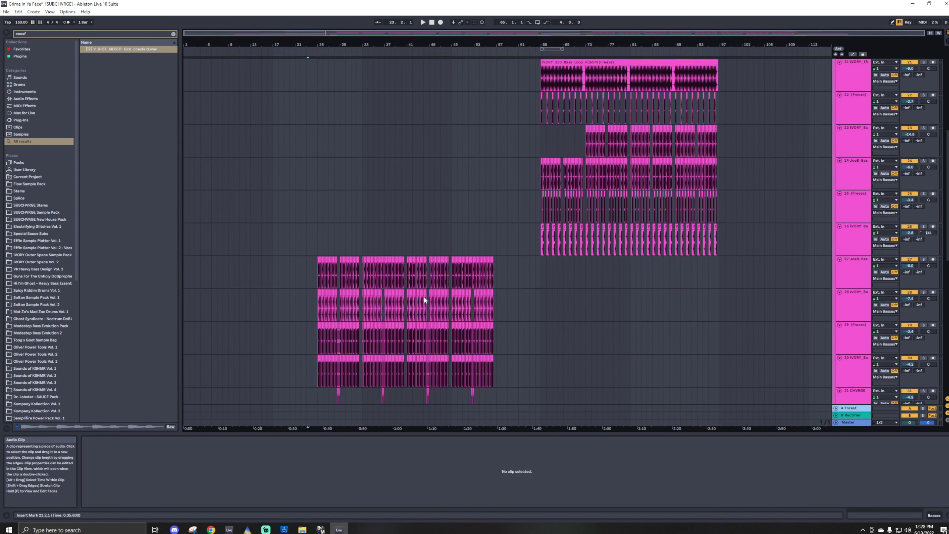
scroll(361, 295, "up", 5)
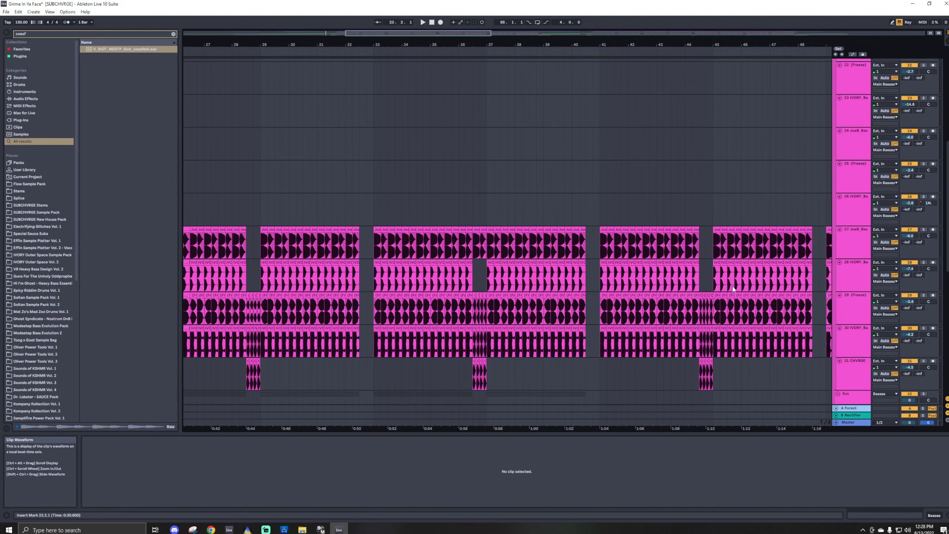
scroll(568, 256, "down", 5)
scroll(627, 176, "up", 3)
scroll(685, 191, "up", 5)
scroll(426, 200, "up", 3)
scroll(299, 138, "down", 5)
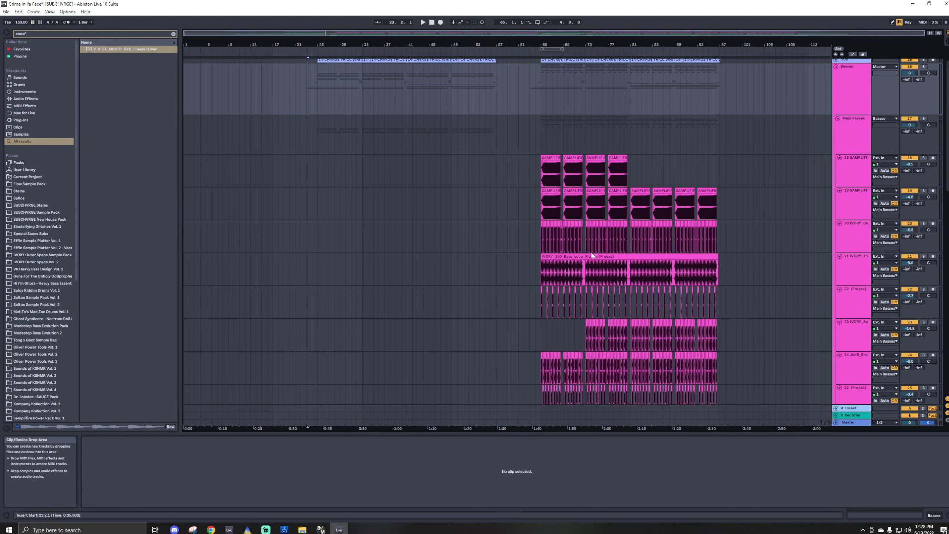
scroll(588, 259, "down", 1)
scroll(588, 259, "up", 3)
scroll(588, 259, "down", 3)
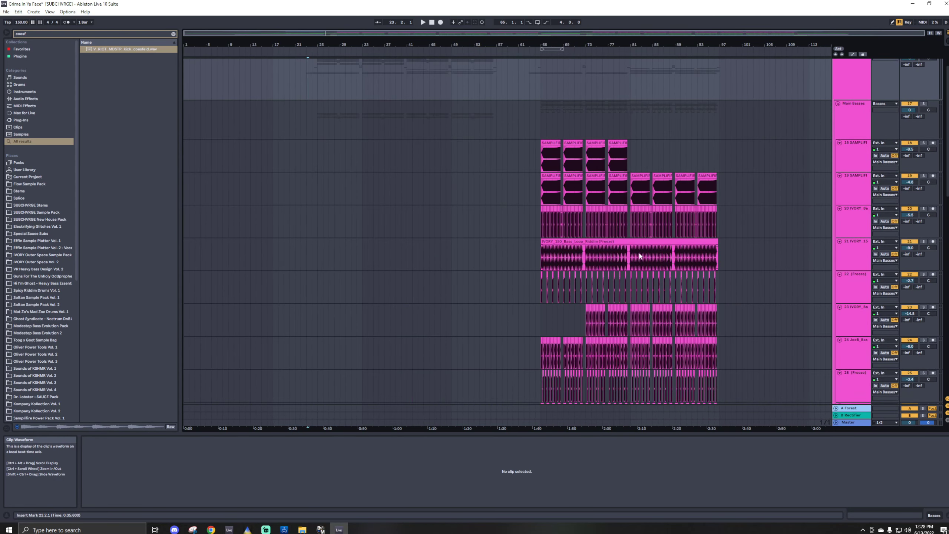
Play the second drop from bar 65, stop playback and save the set
left_click(543, 86)
key("space")
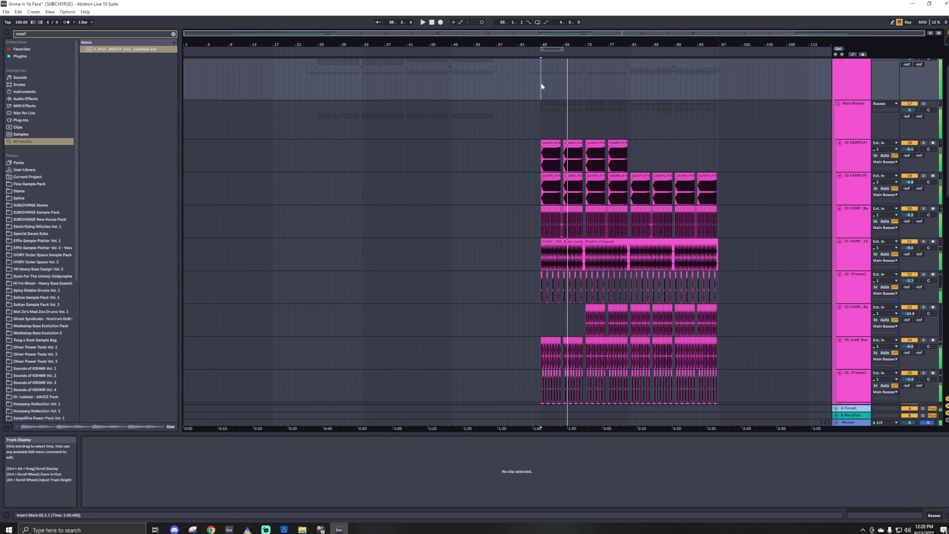
key("ctrl+s")
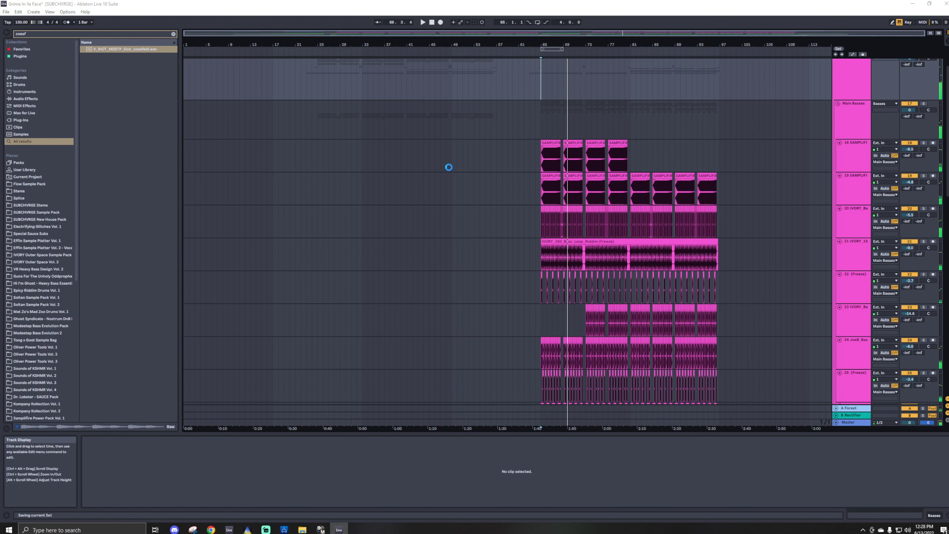
Collapse the Main Basses group inside Basses and save the set
scroll(425, 174, "down", 5)
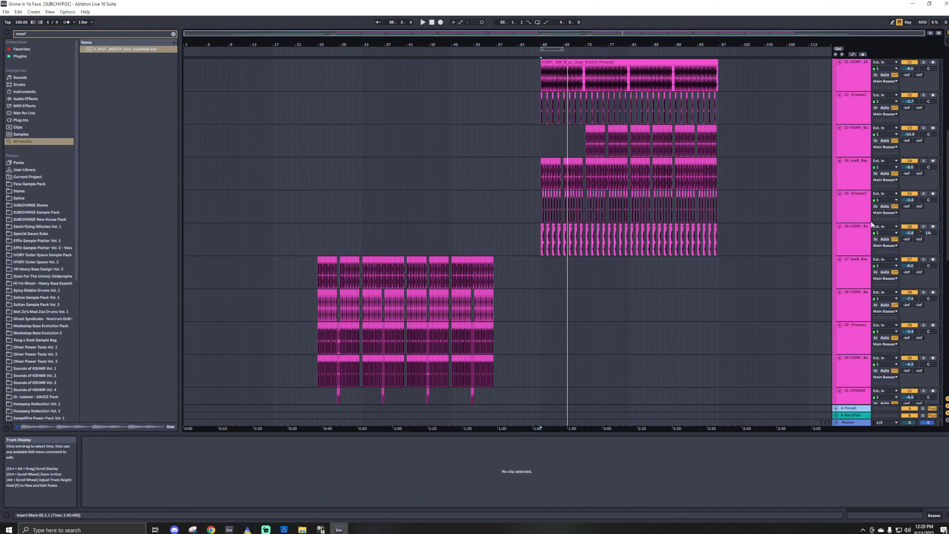
scroll(871, 225, "up", 5)
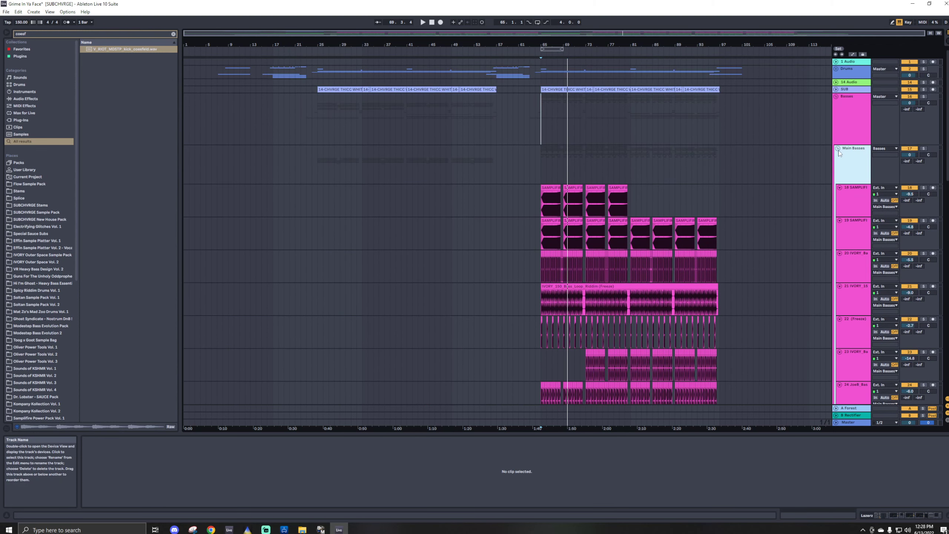
left_click(838, 150)
key("ctrl+s")
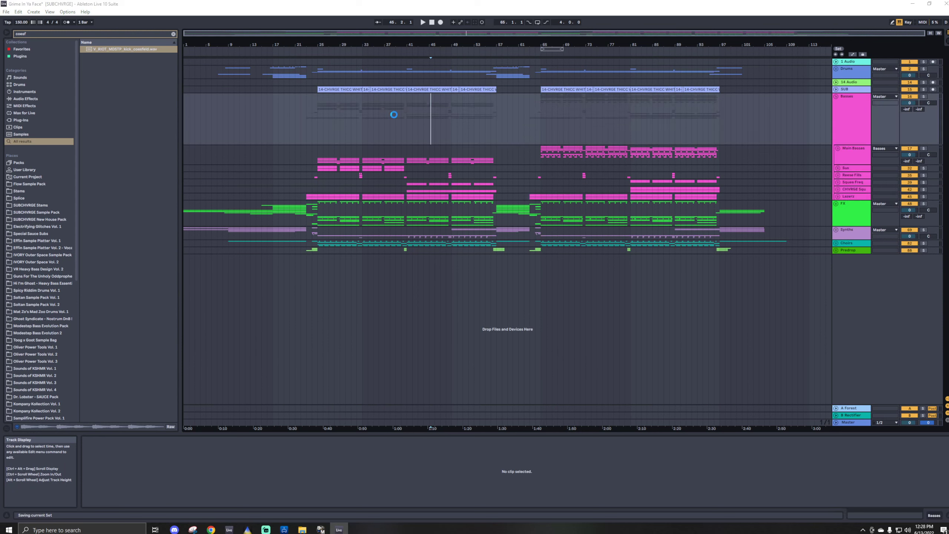